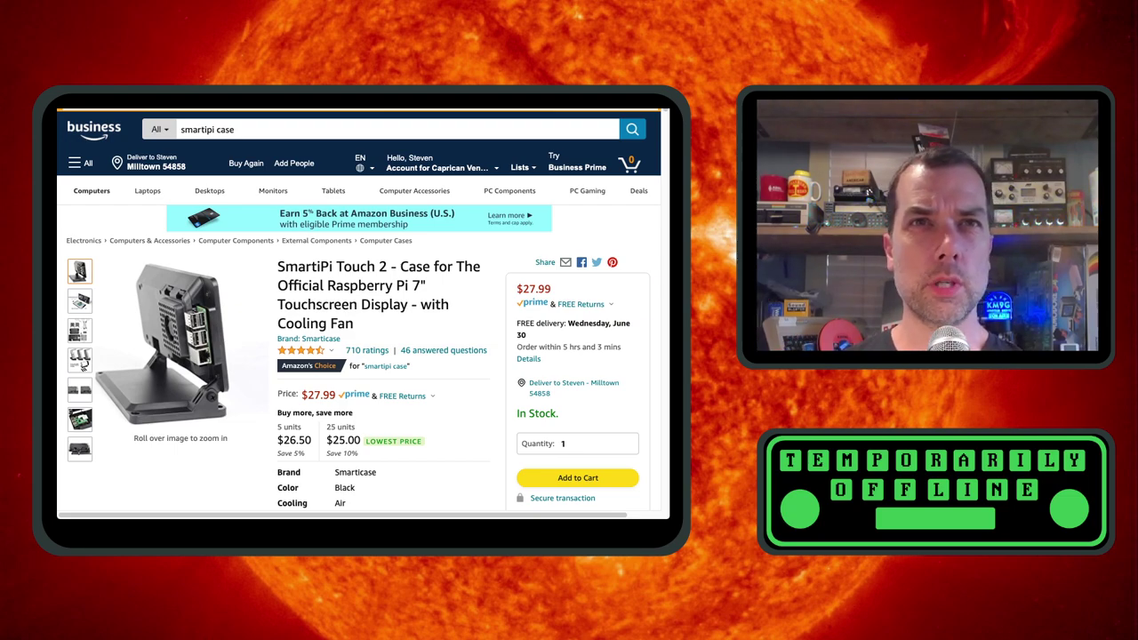
pyautogui.scroll(-4, 363, 311)
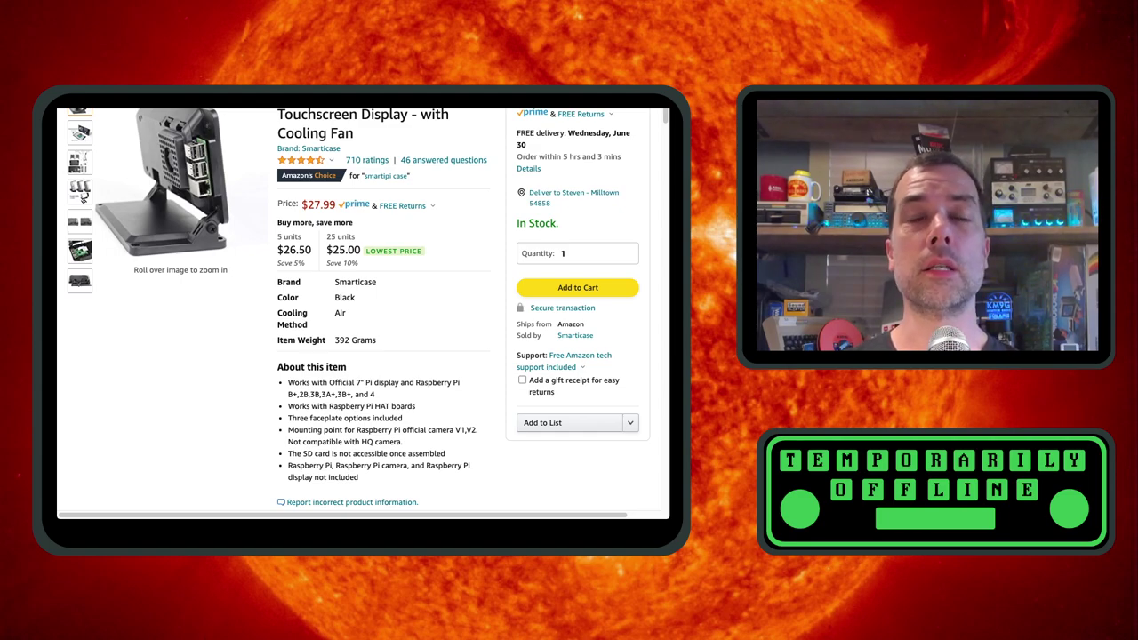
pyautogui.scroll(1, 363, 311)
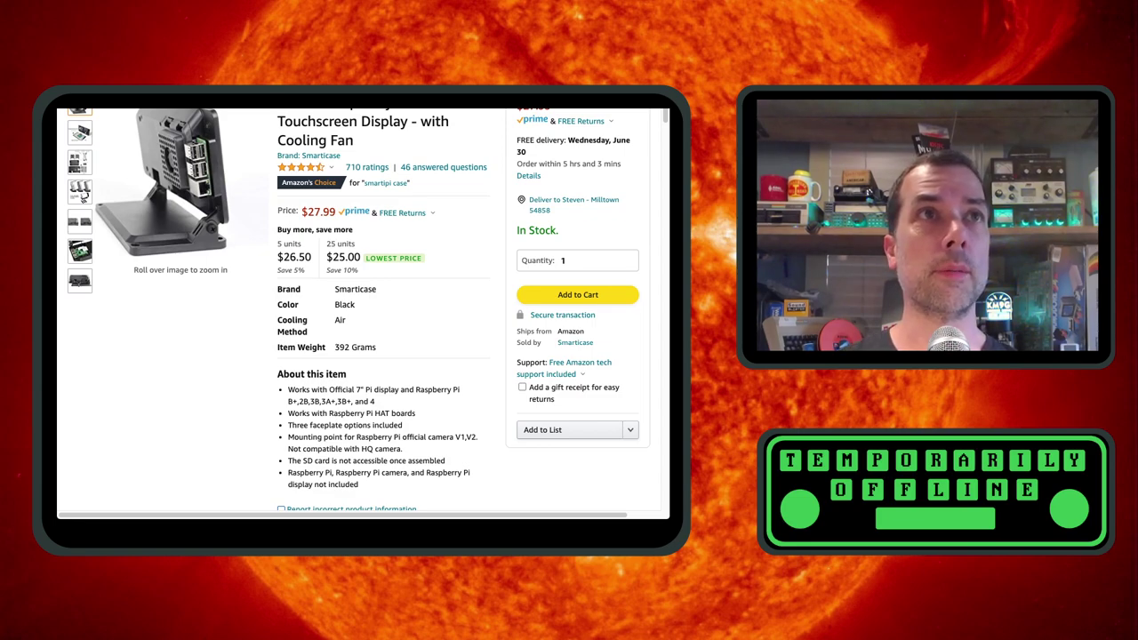
pyautogui.moveTo(79, 162)
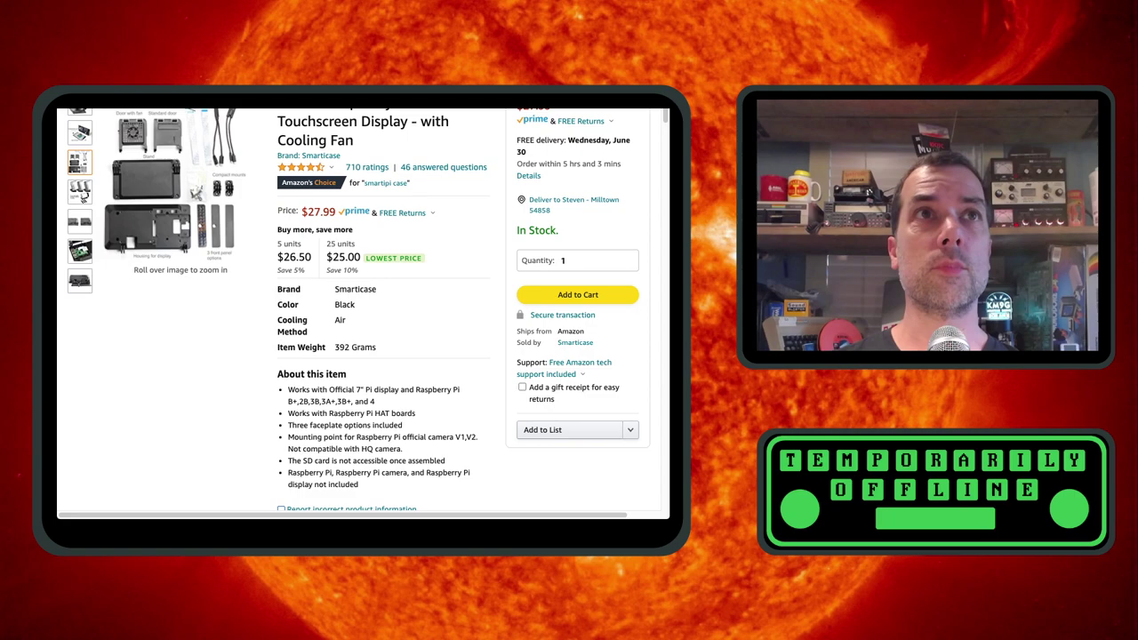
pyautogui.moveTo(222, 142)
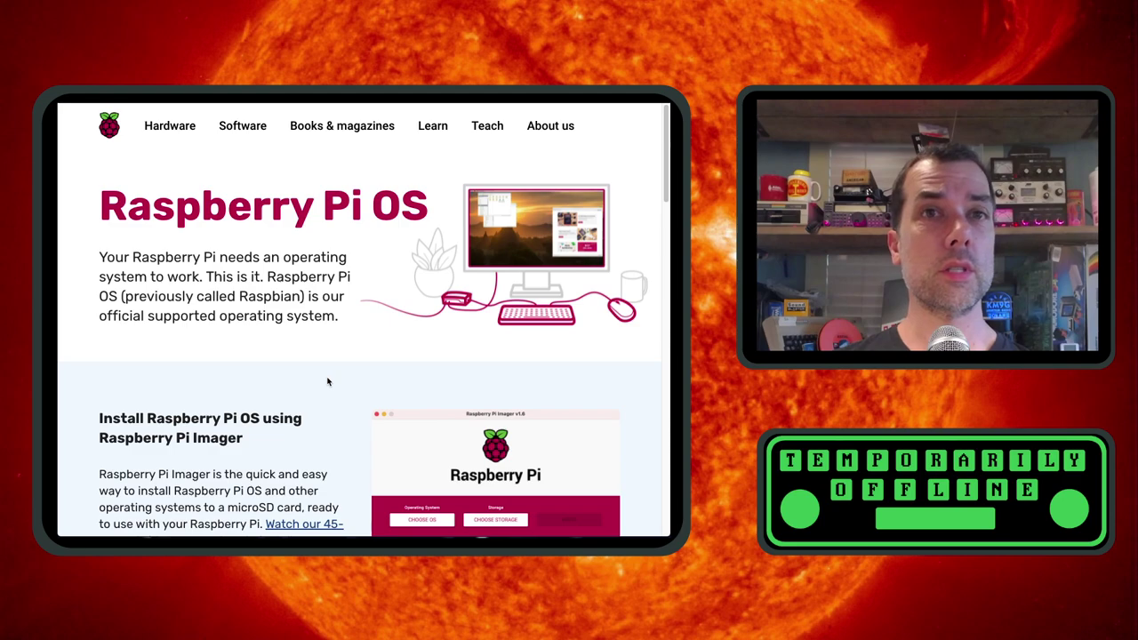
# Step: Install Raspberry Pi Imager into Applications from the downloaded macOS disk image
pyautogui.scroll(-3, 328, 381)
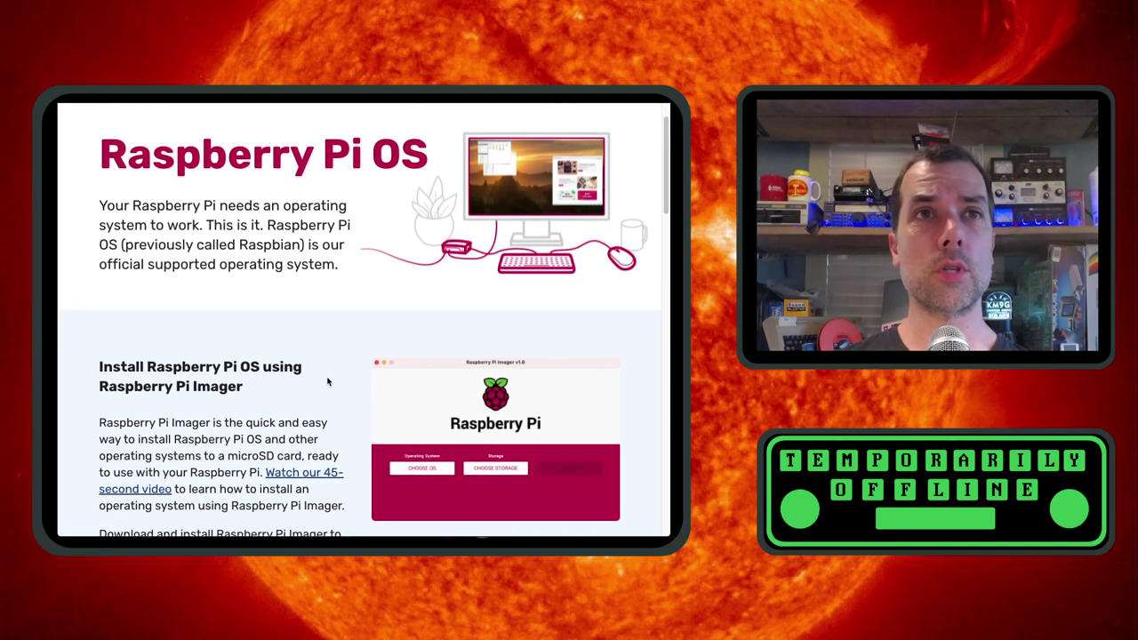
pyautogui.scroll(-3, 327, 382)
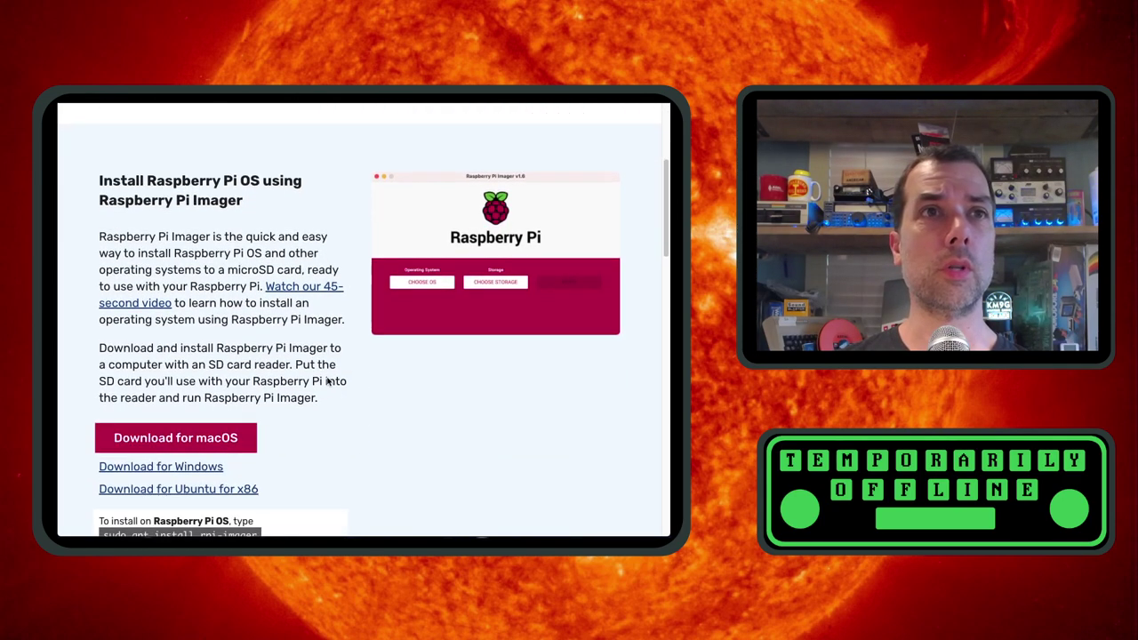
pyautogui.scroll(-1, 328, 382)
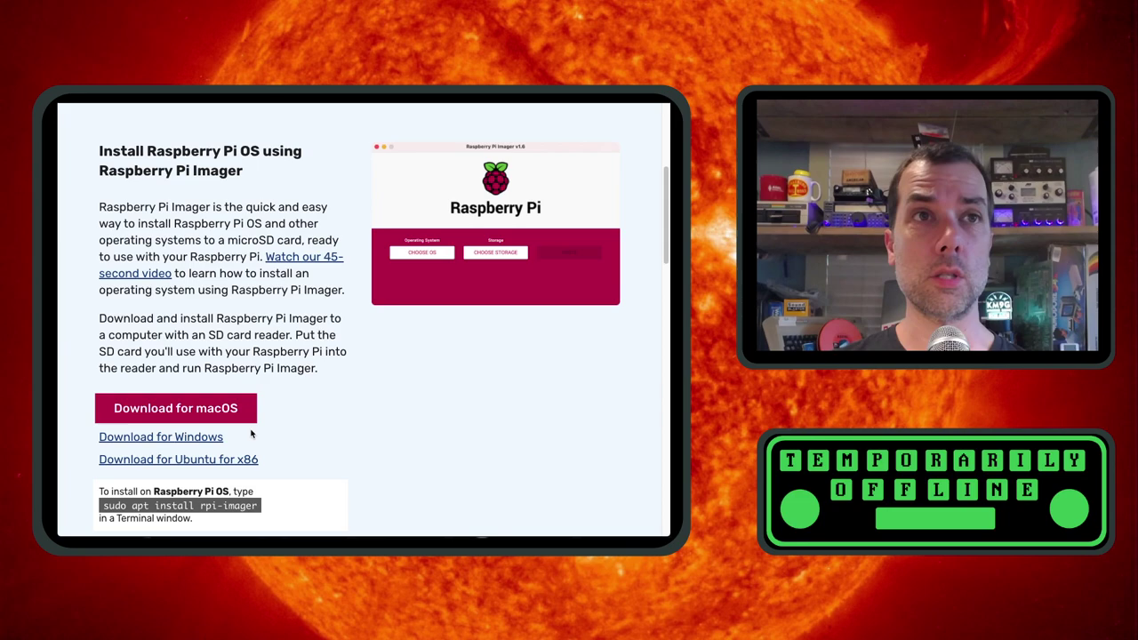
pyautogui.click(180, 409)
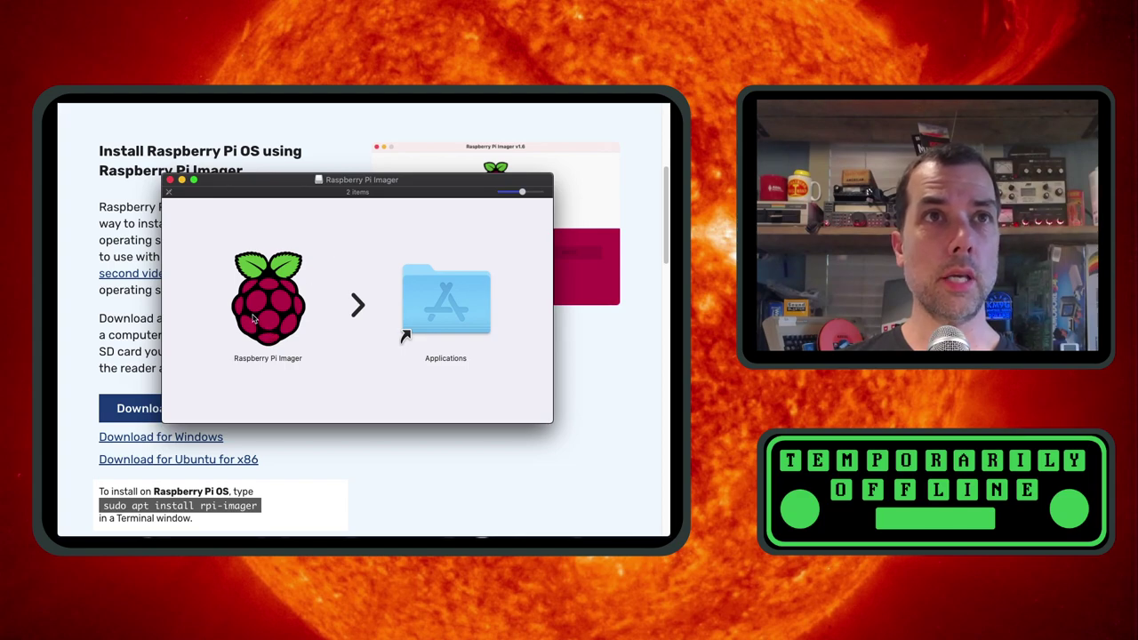
pyautogui.moveTo(259, 313); pyautogui.dragTo(435, 349)
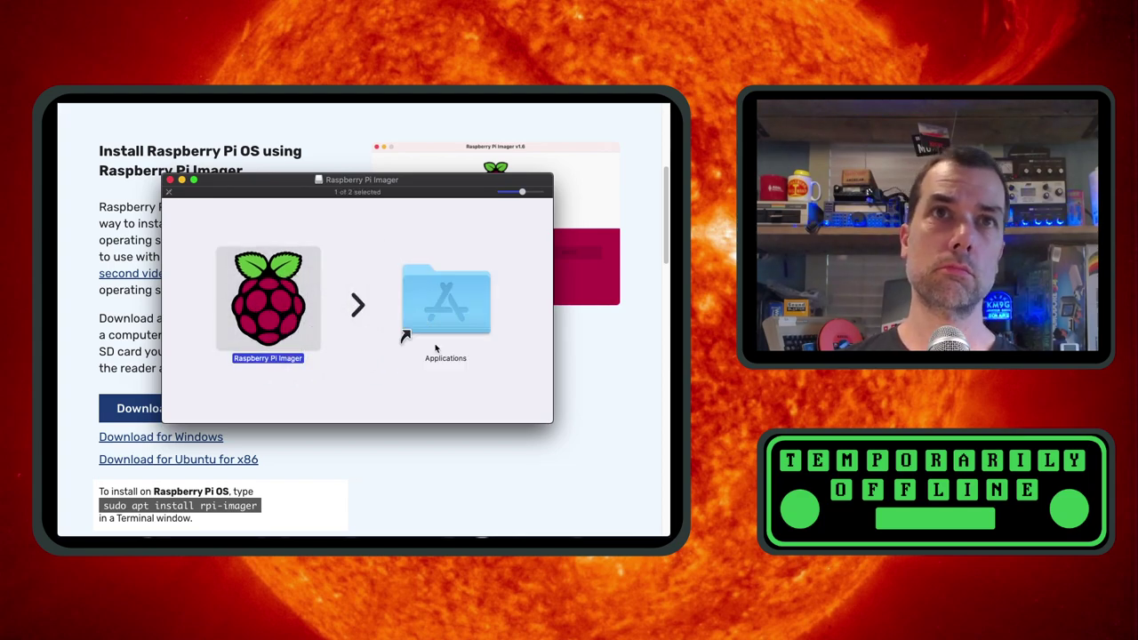
pyautogui.click(171, 180)
# Step: Launch Raspberry Pi Imager from Spotlight and approve the security warning to open it
pyautogui.press('super+space')
pyautogui.write('ras')
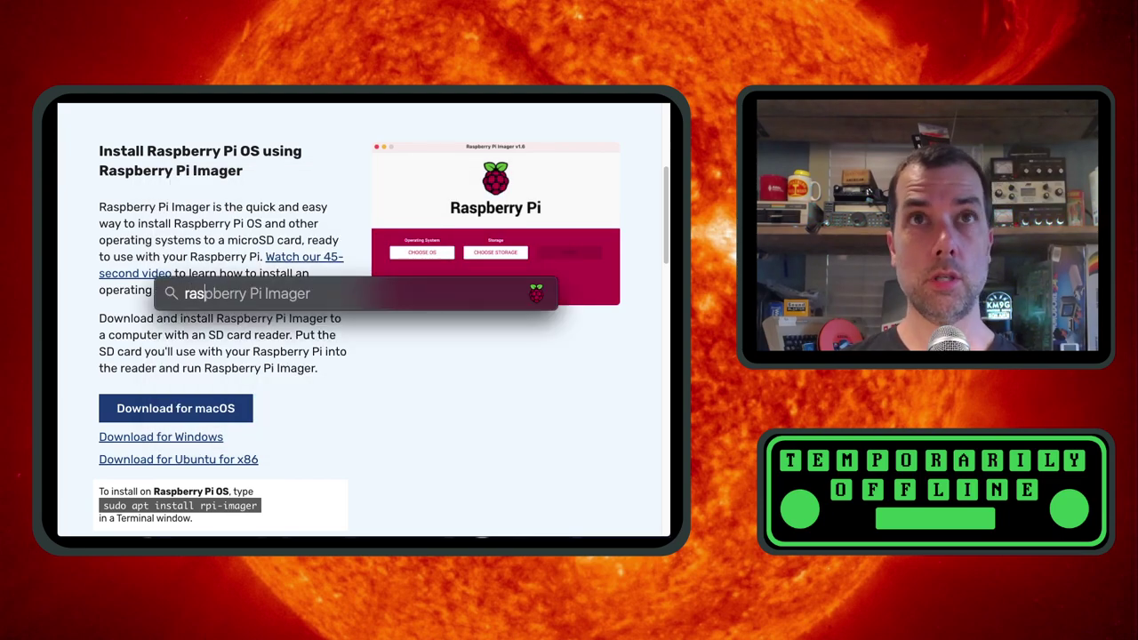
pyautogui.press('Return')
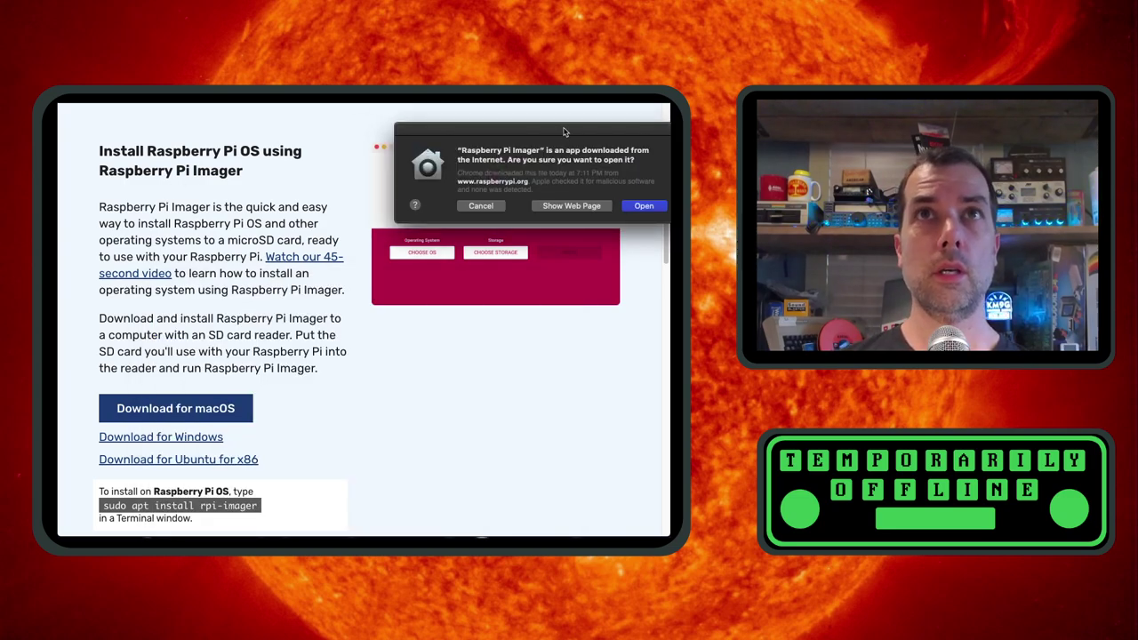
pyautogui.moveTo(563, 131); pyautogui.dragTo(415, 244)
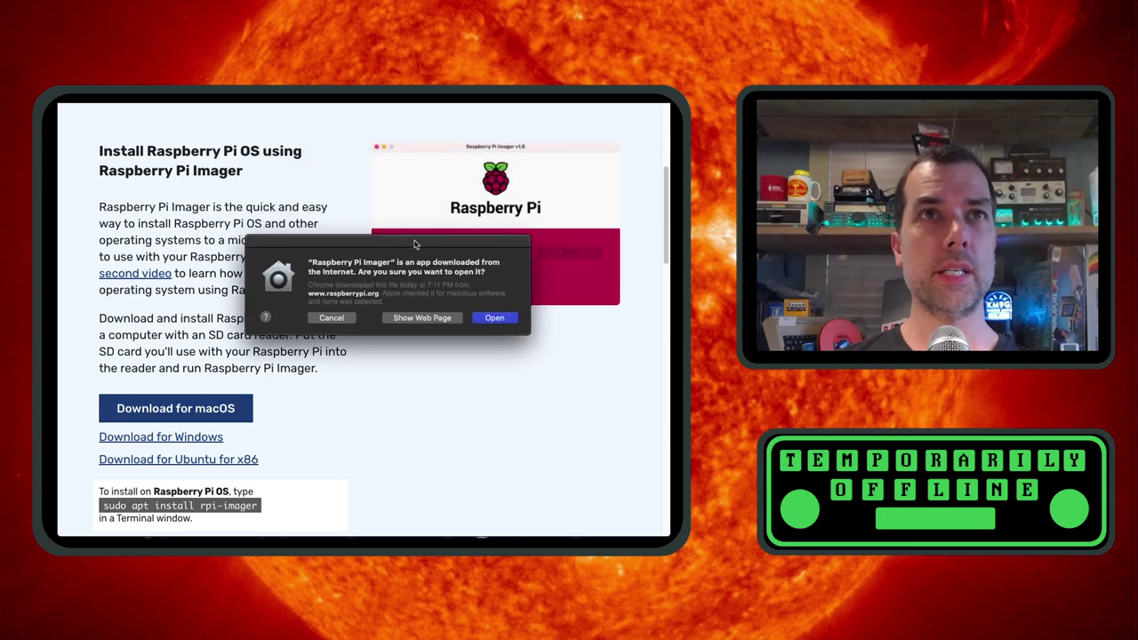
pyautogui.click(495, 318)
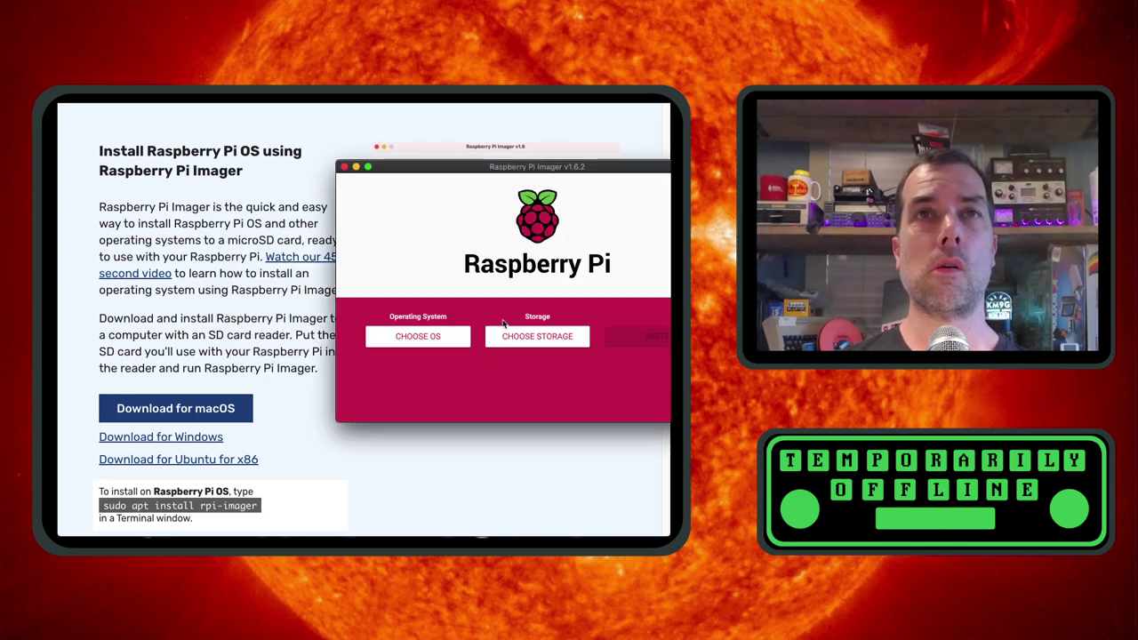
# Step: Browse the Lite and Full variants, then pick Raspberry Pi OS (32-bit) as the OS
pyautogui.moveTo(505, 171); pyautogui.dragTo(340, 178)
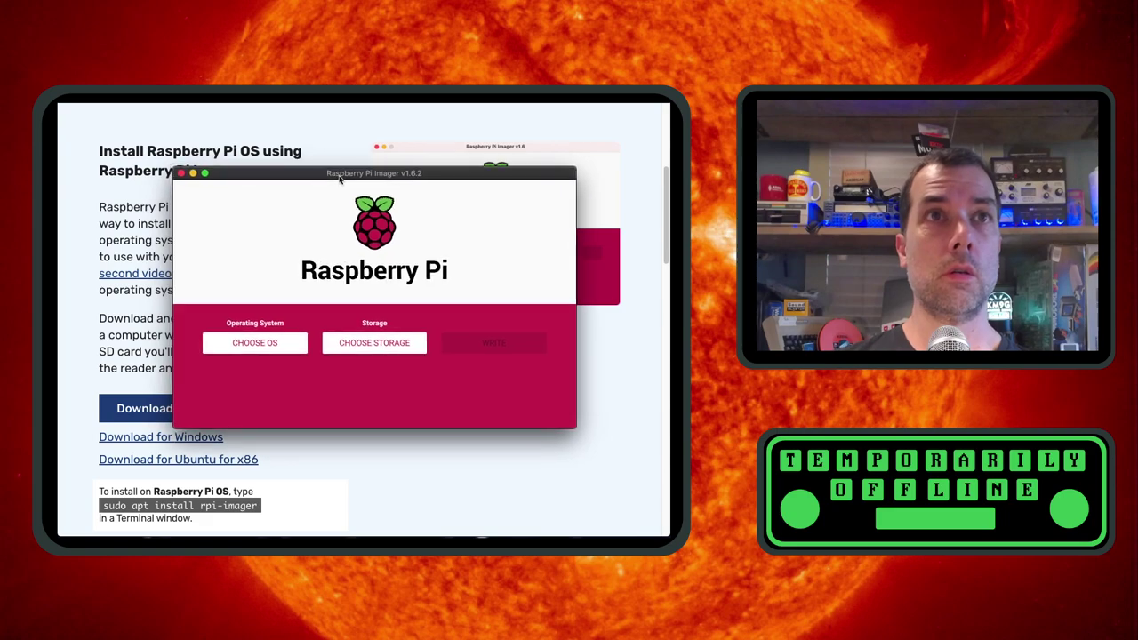
pyautogui.click(255, 347)
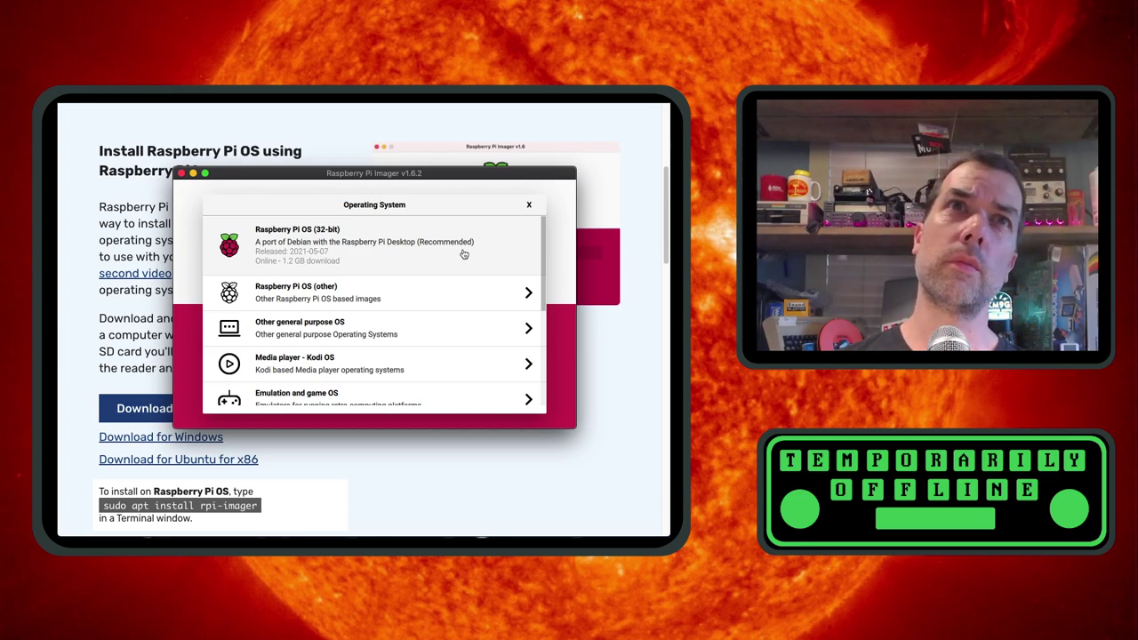
pyautogui.click(466, 290)
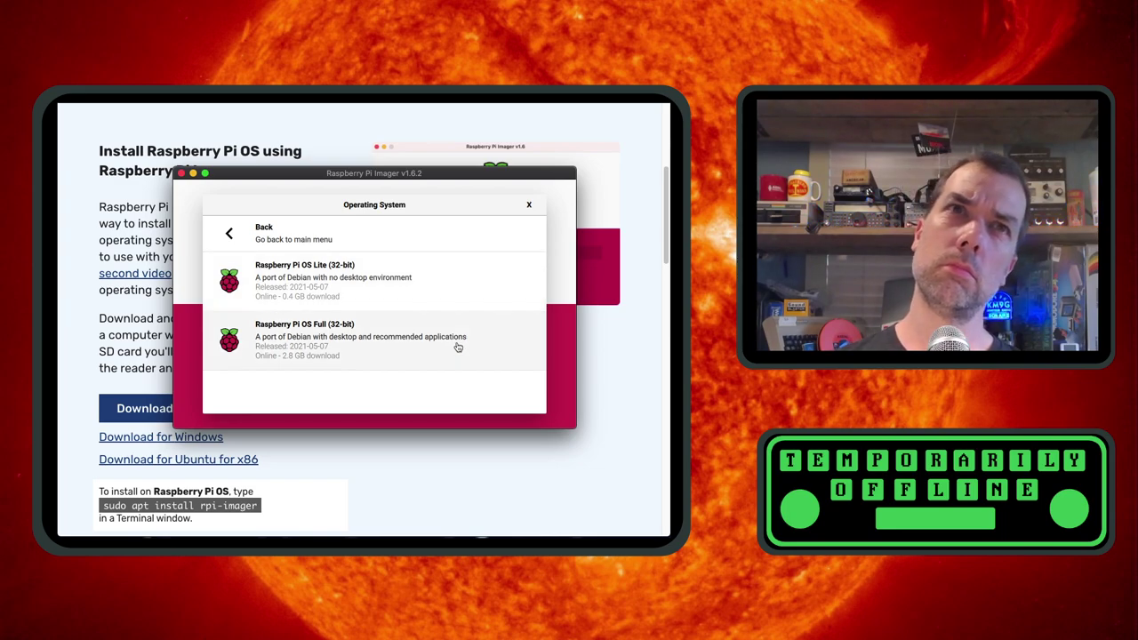
pyautogui.click(241, 244)
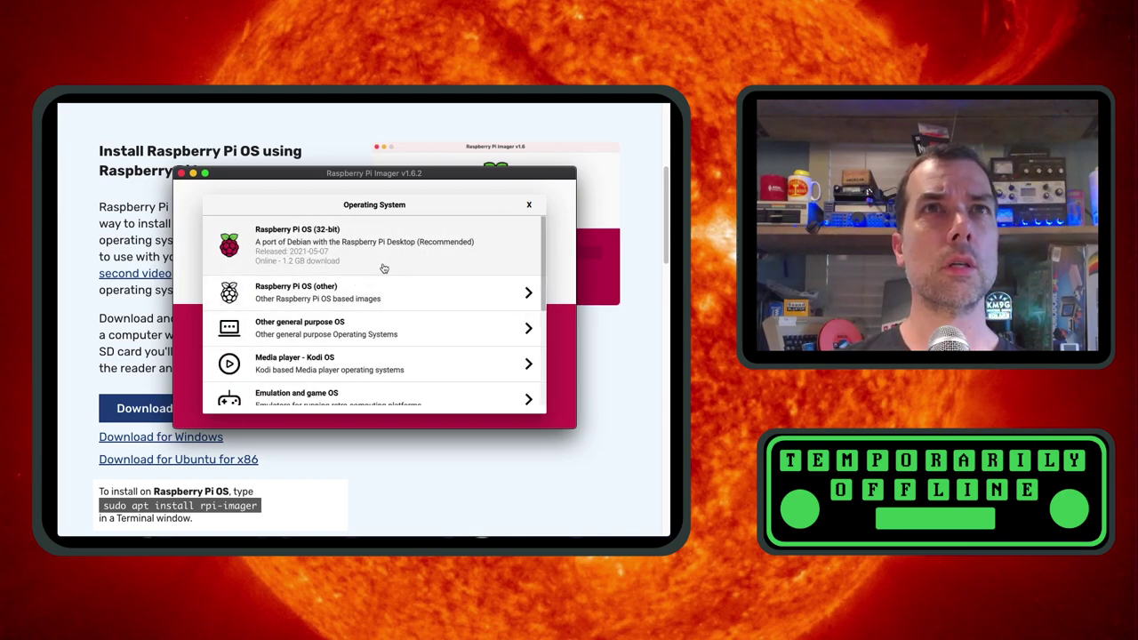
pyautogui.click(425, 302)
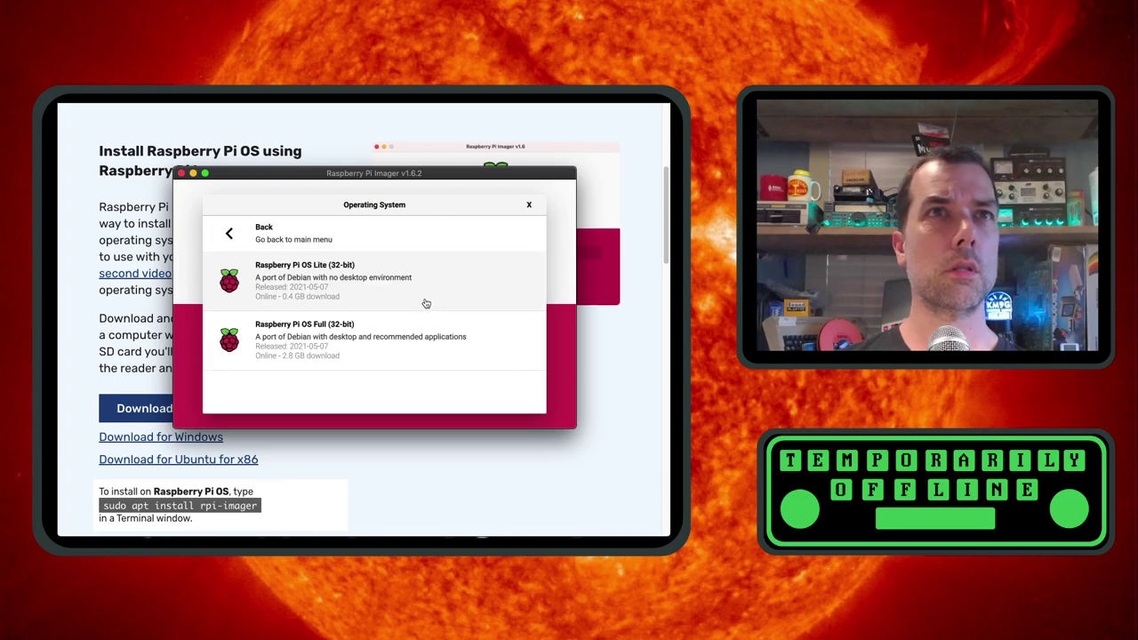
pyautogui.click(243, 241)
pyautogui.click(402, 258)
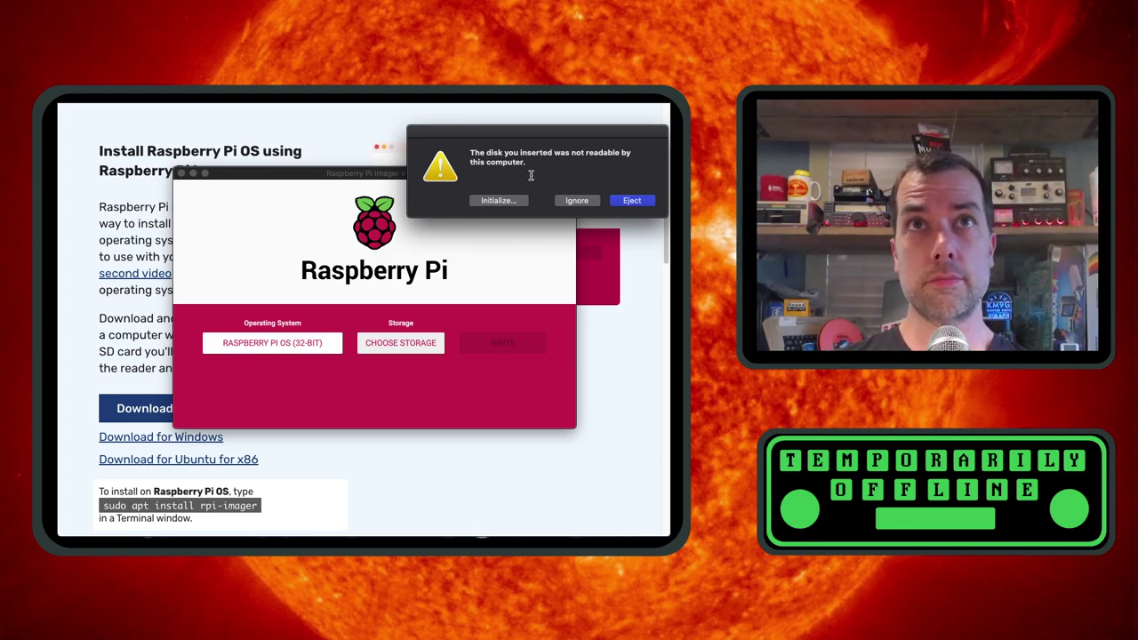
# Step: Dismiss the unreadable-disk alert and select the 15.9 GB Generic STORAGE DEVICE as storage
pyautogui.click(577, 201)
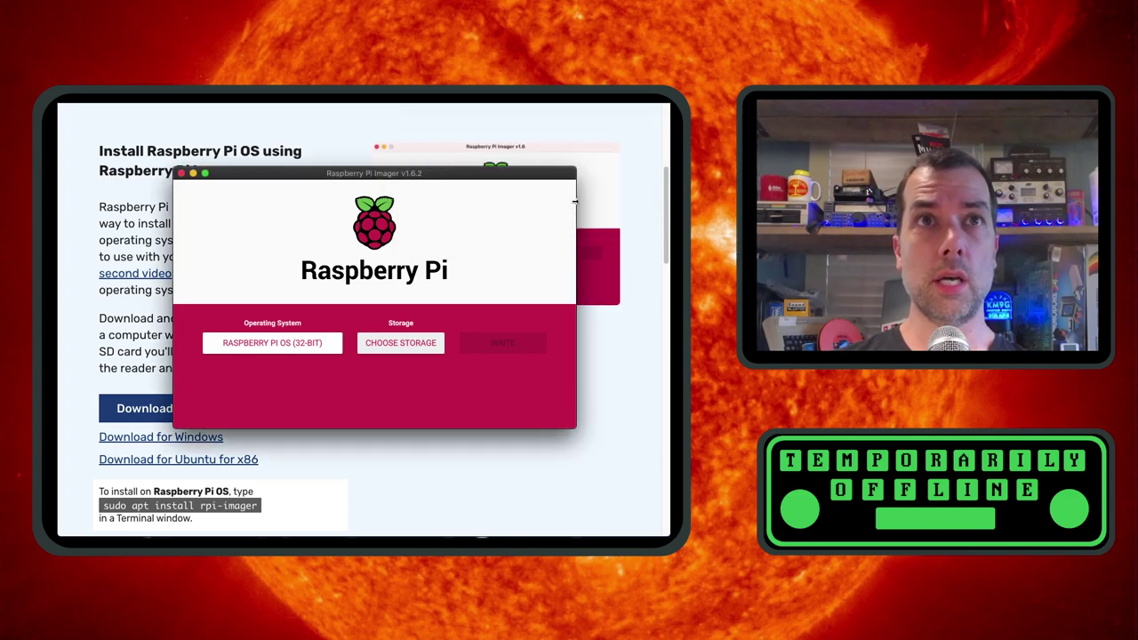
pyautogui.click(404, 345)
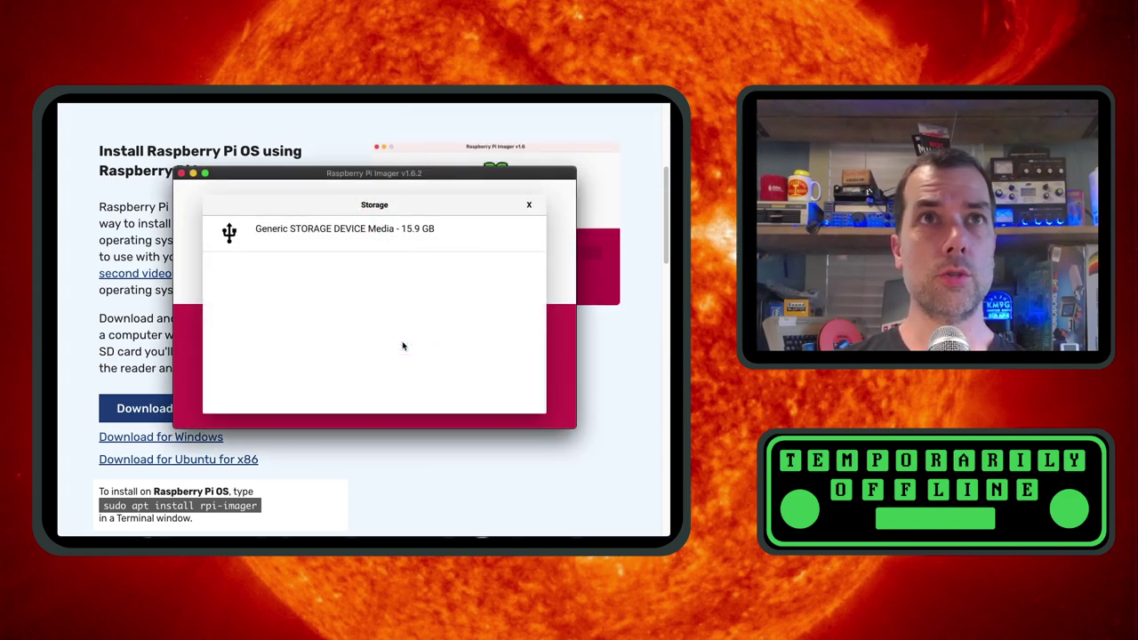
pyautogui.click(336, 244)
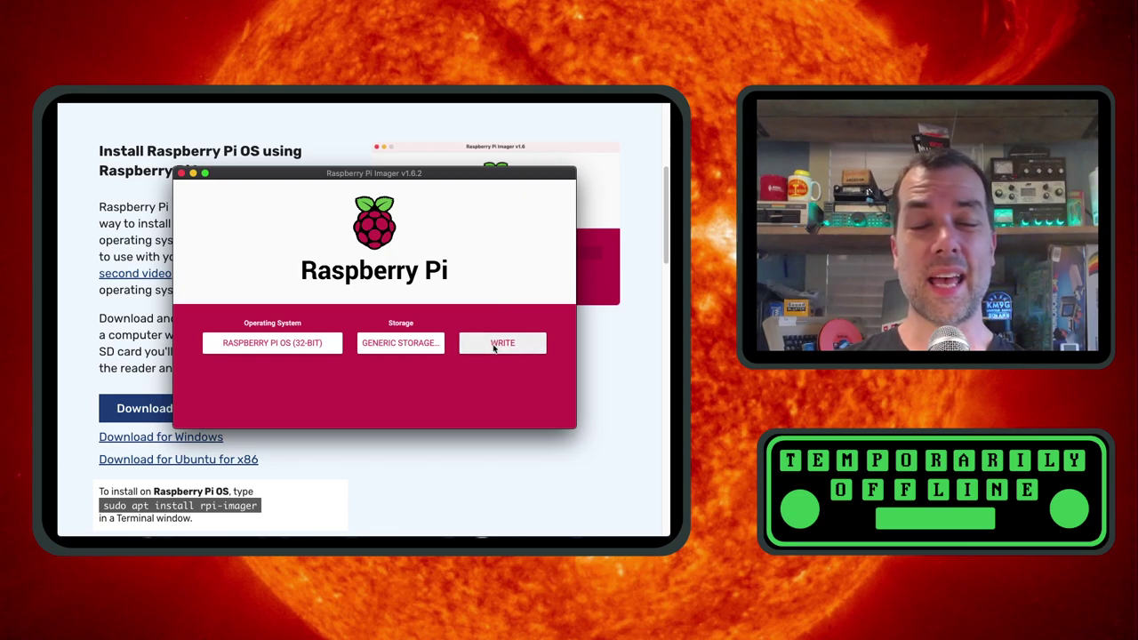
# Step: Write the OS to the card, approving erase, account password and volume access, then quit Imager
pyautogui.click(503, 344)
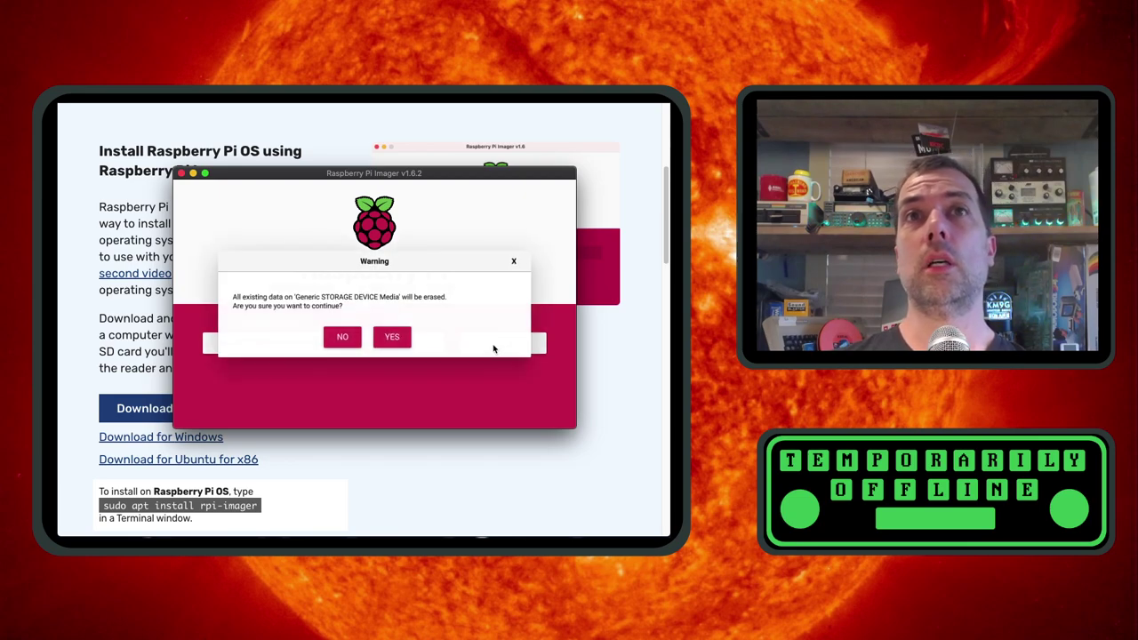
pyautogui.click(392, 337)
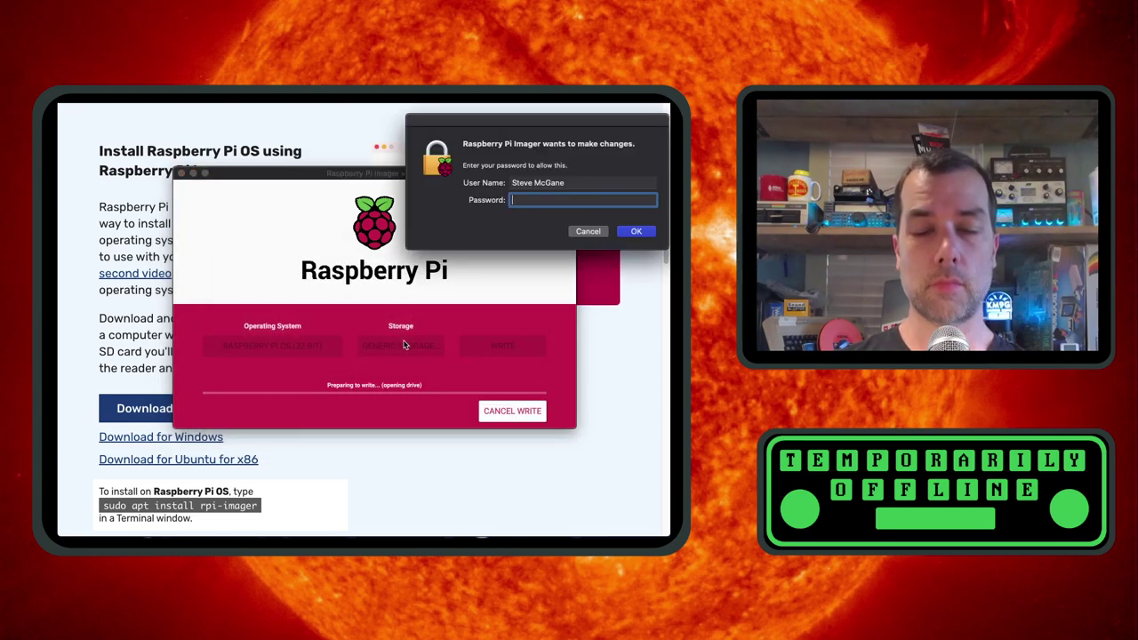
pyautogui.write('••••••')
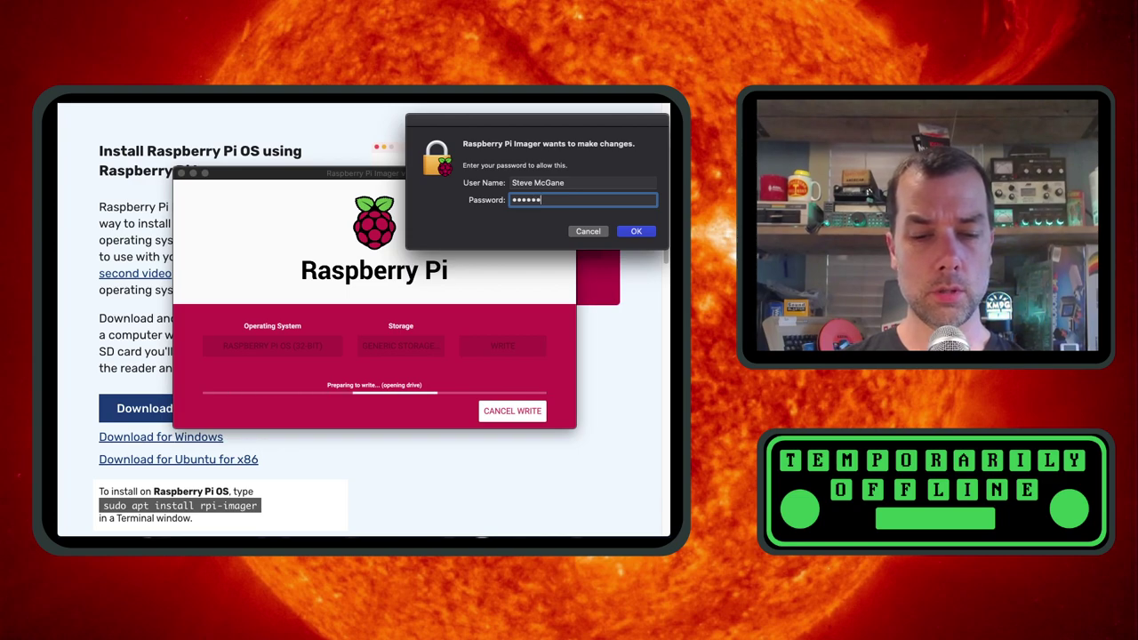
pyautogui.write('•••••••')
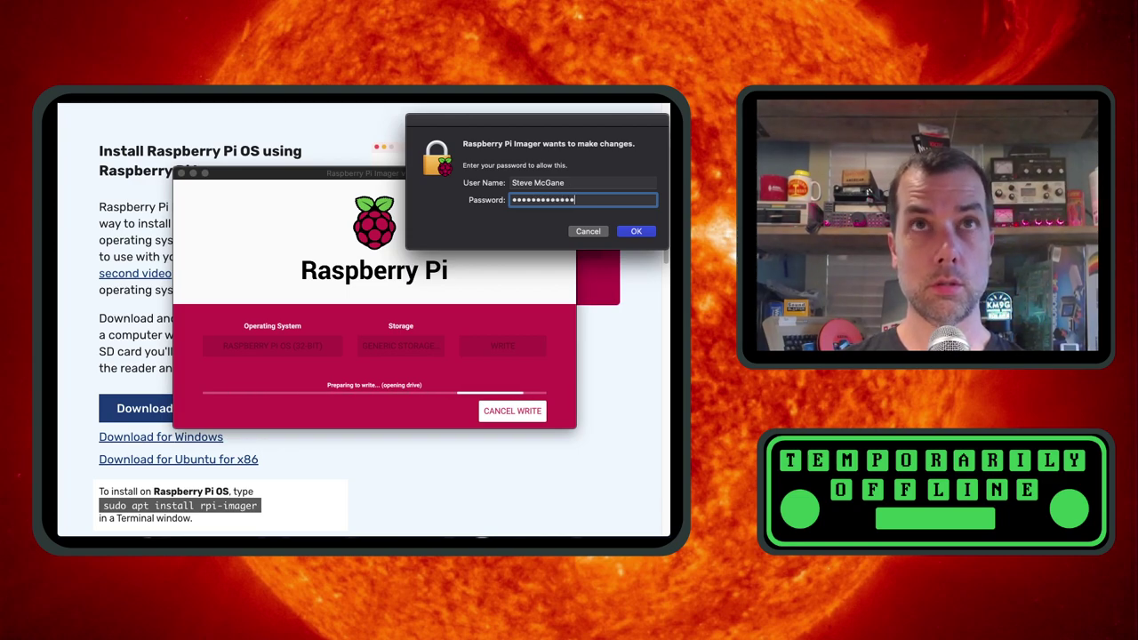
pyautogui.press('Return')
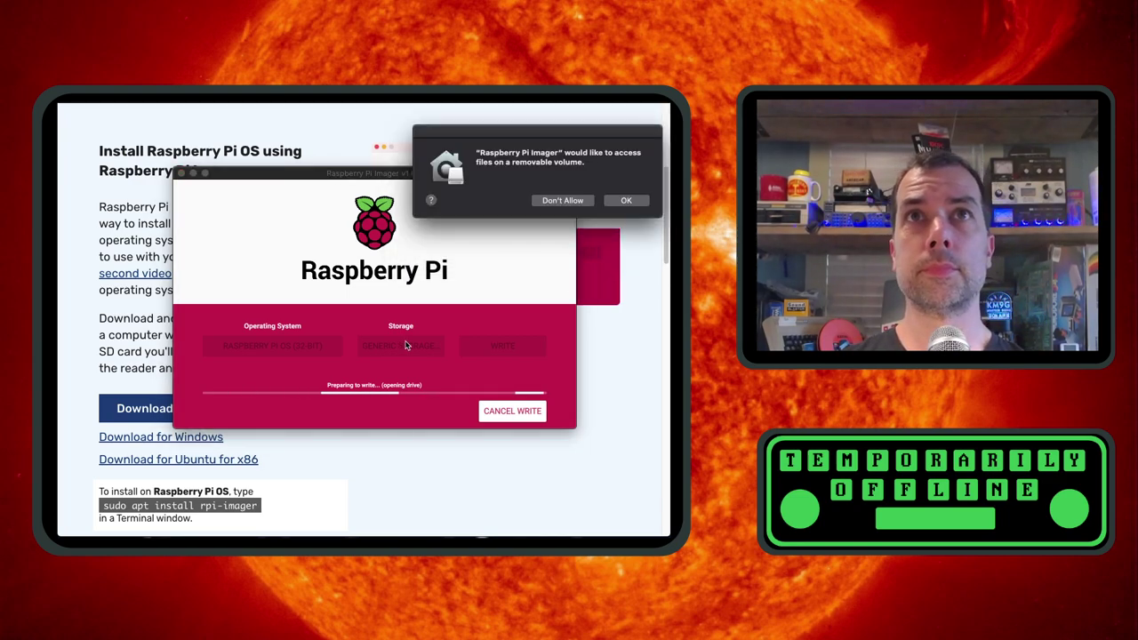
pyautogui.click(627, 200)
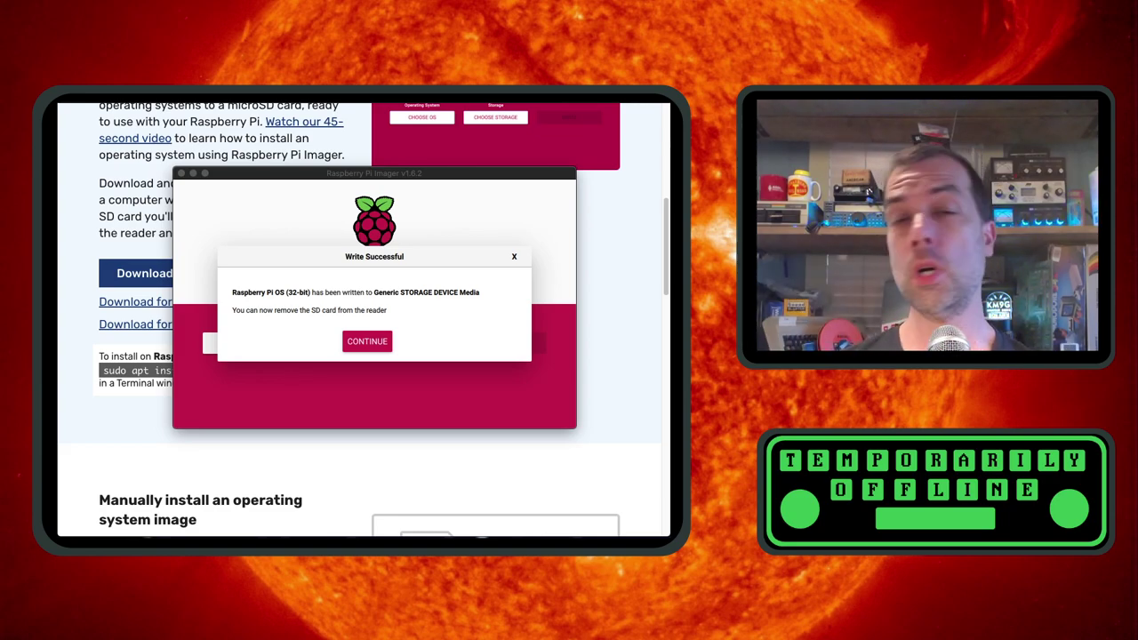
pyautogui.click(368, 342)
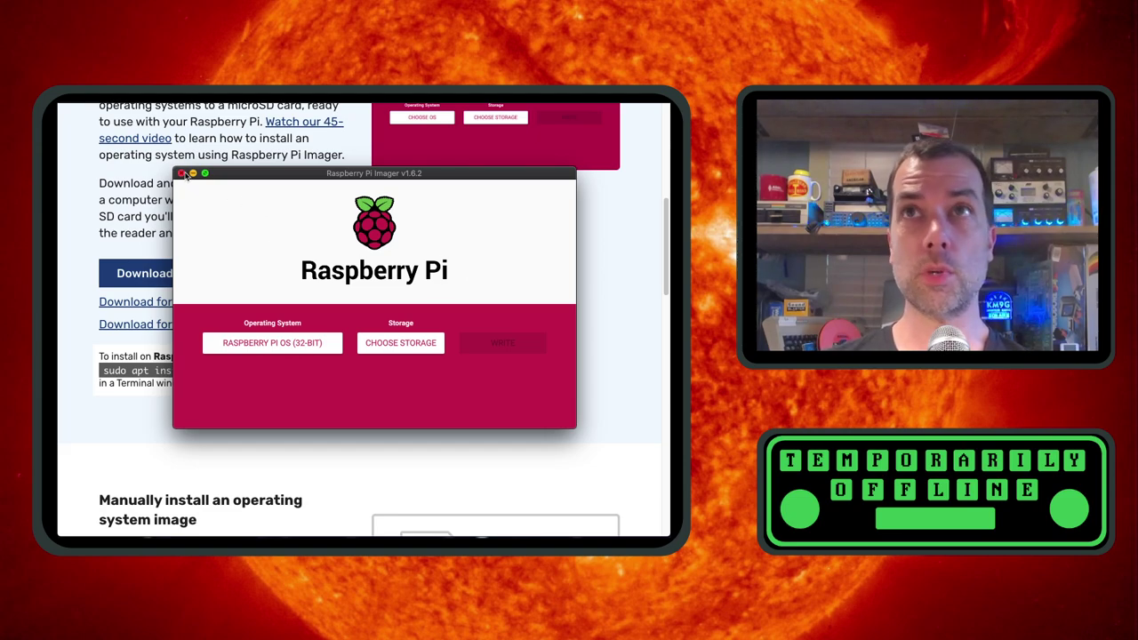
pyautogui.click(182, 173)
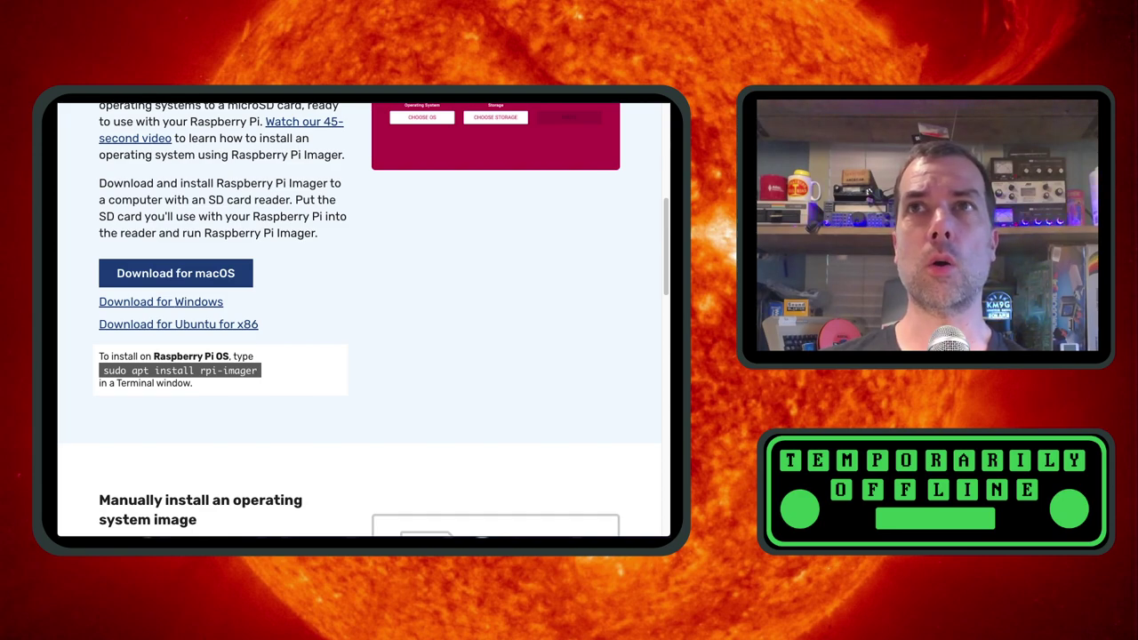
# Step: Open Terminal, change into /Volumes/BoOT and list its files
pyautogui.press('super+space')
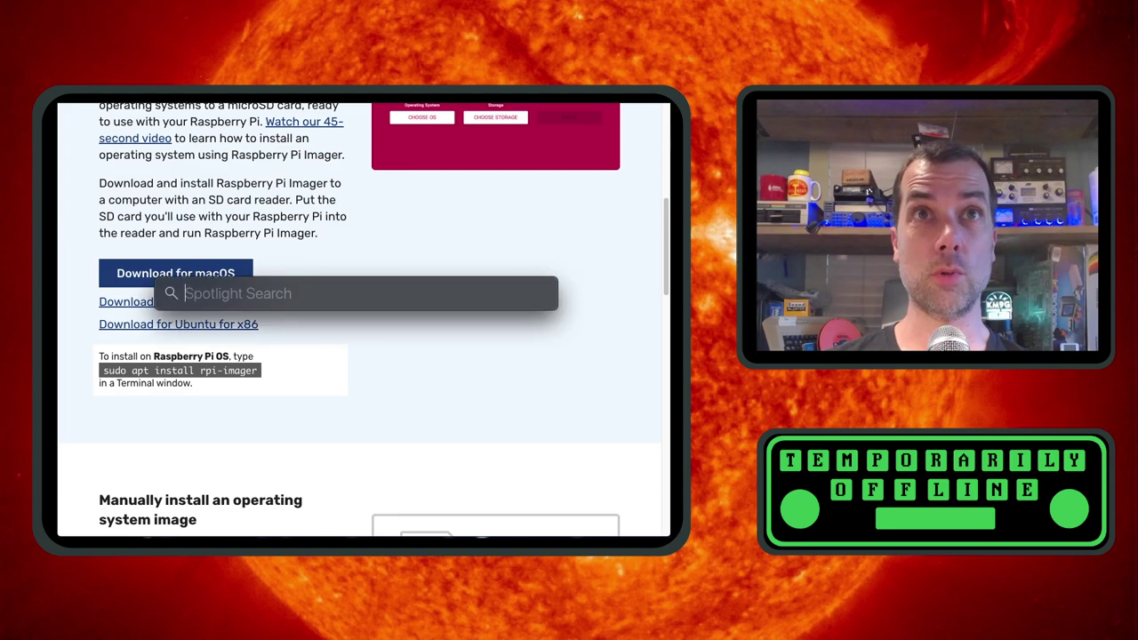
pyautogui.write('Term')
pyautogui.press('Return')
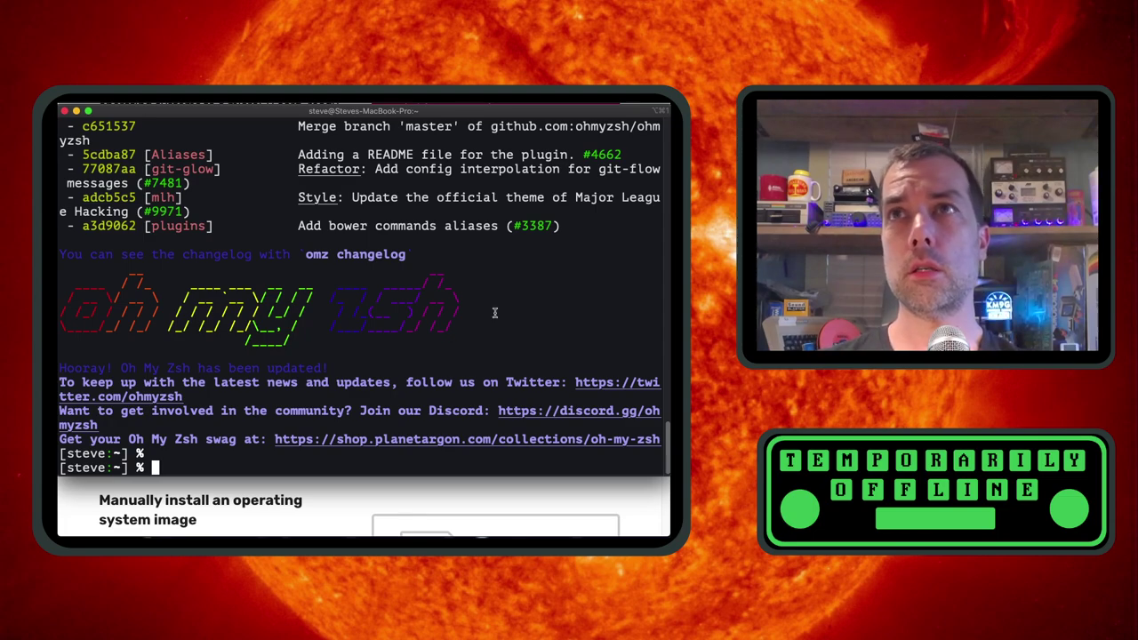
pyautogui.write('cd')
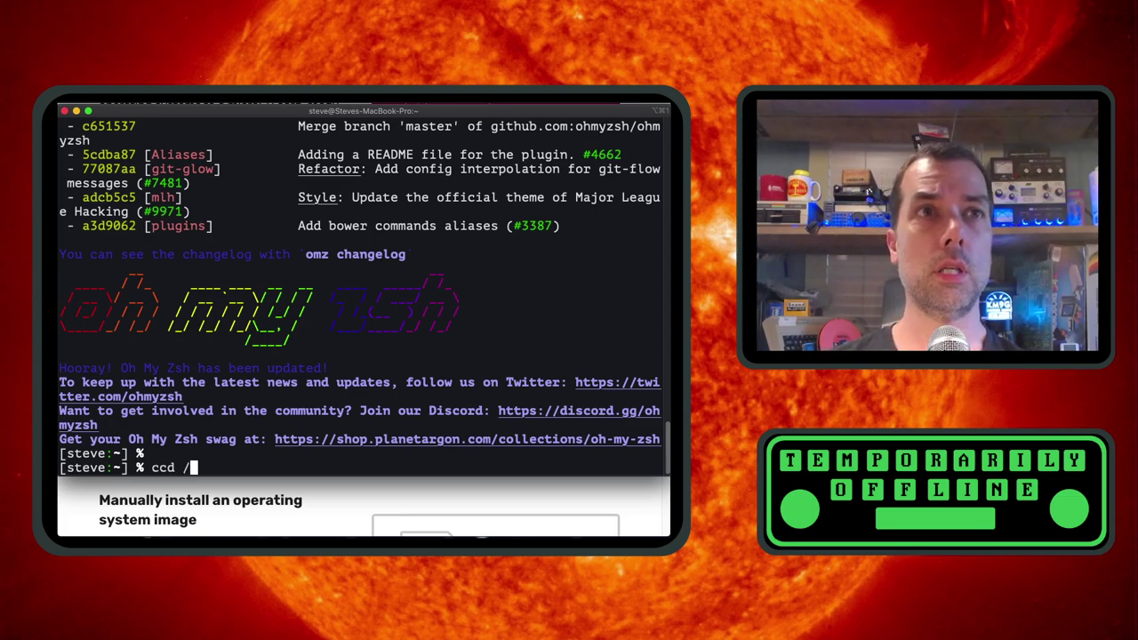
pyautogui.write(' /Volumes/BoOT')
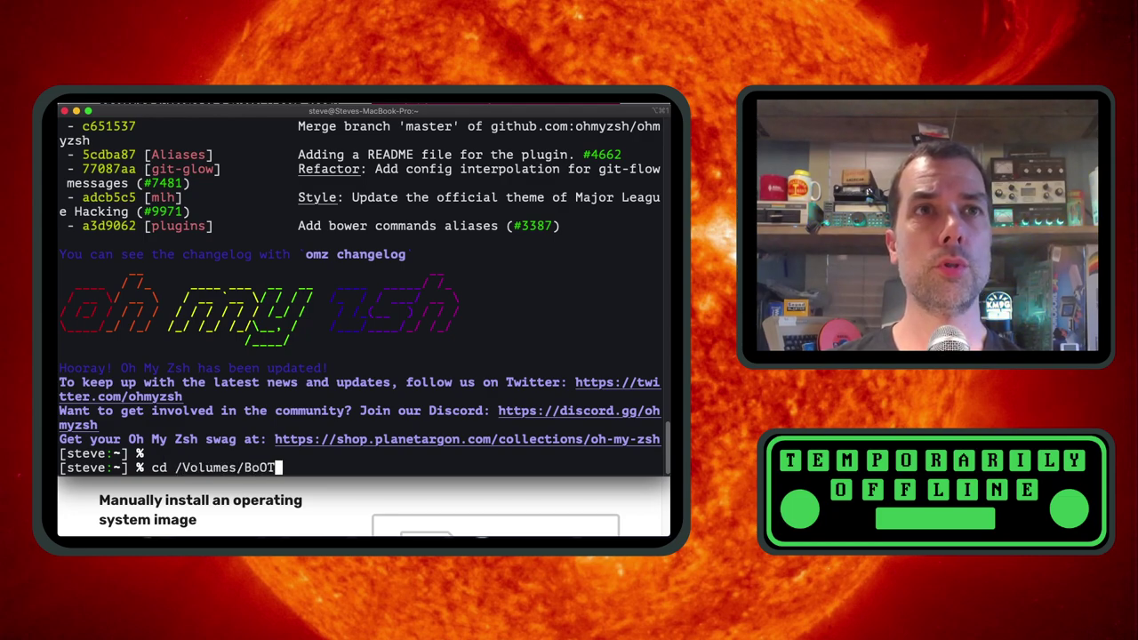
pyautogui.press('Return')
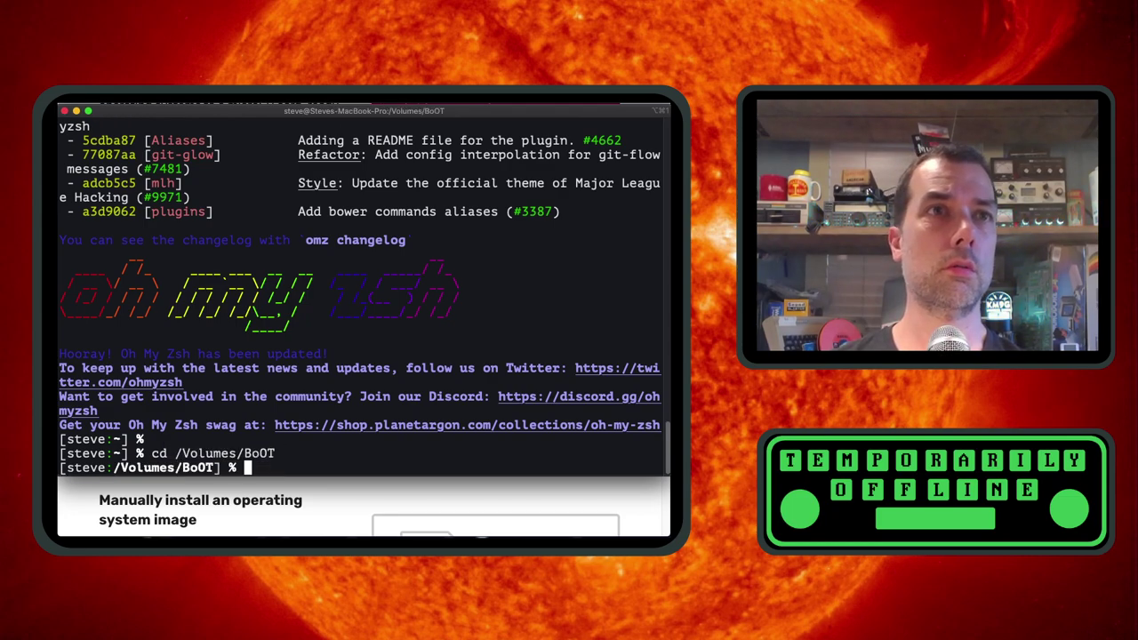
pyautogui.write('ls')
pyautogui.press('Return')
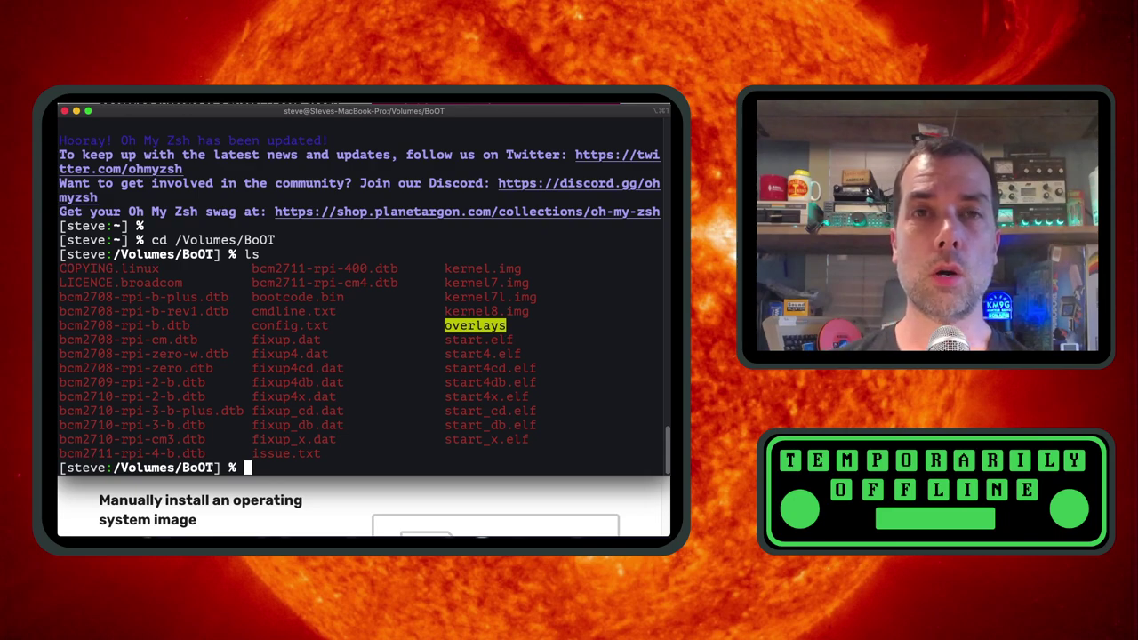
# Step: Create an empty ssh file and copy ~/Desktop/wpa_supplicant.conf onto the boot volume
pyautogui.write('touch s')
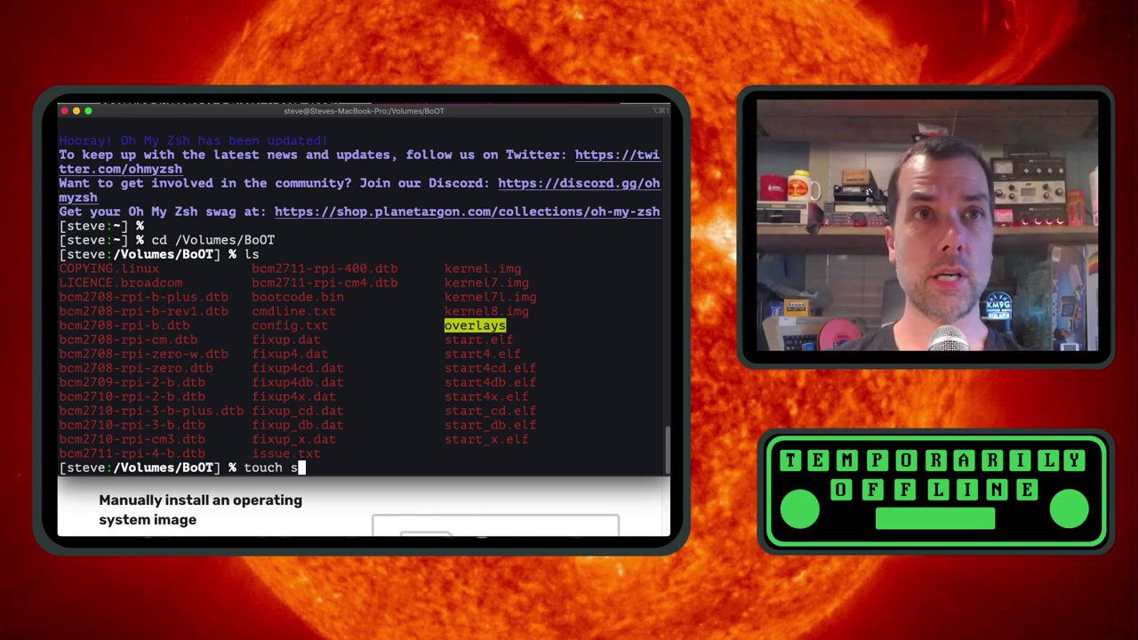
pyautogui.write('sh')
pyautogui.press('Return')
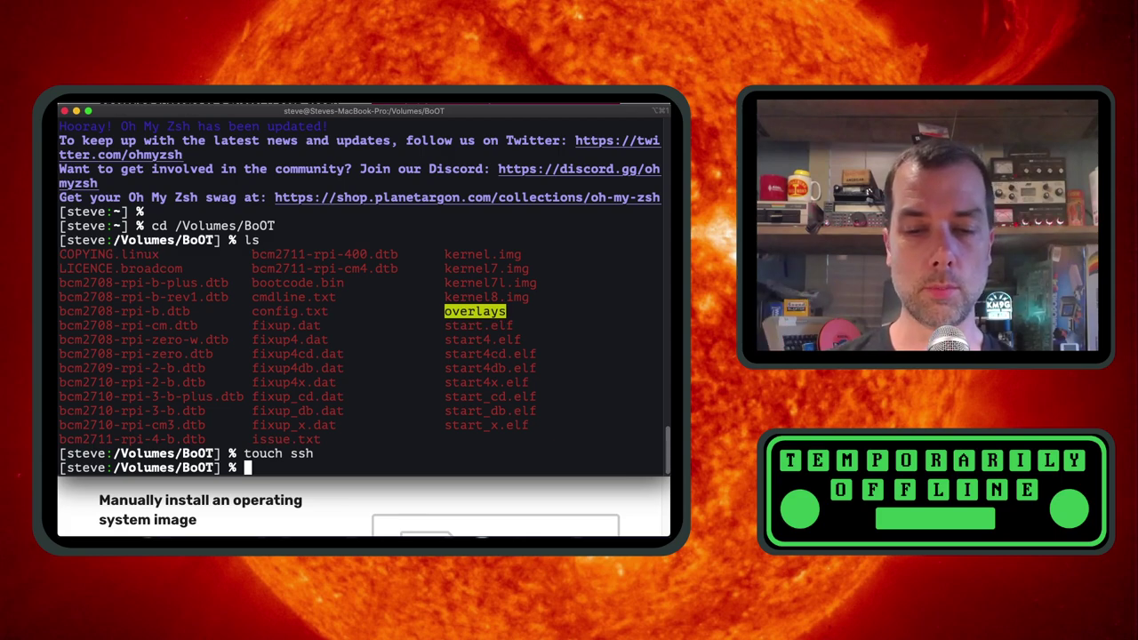
pyautogui.write('cp ~/Des')
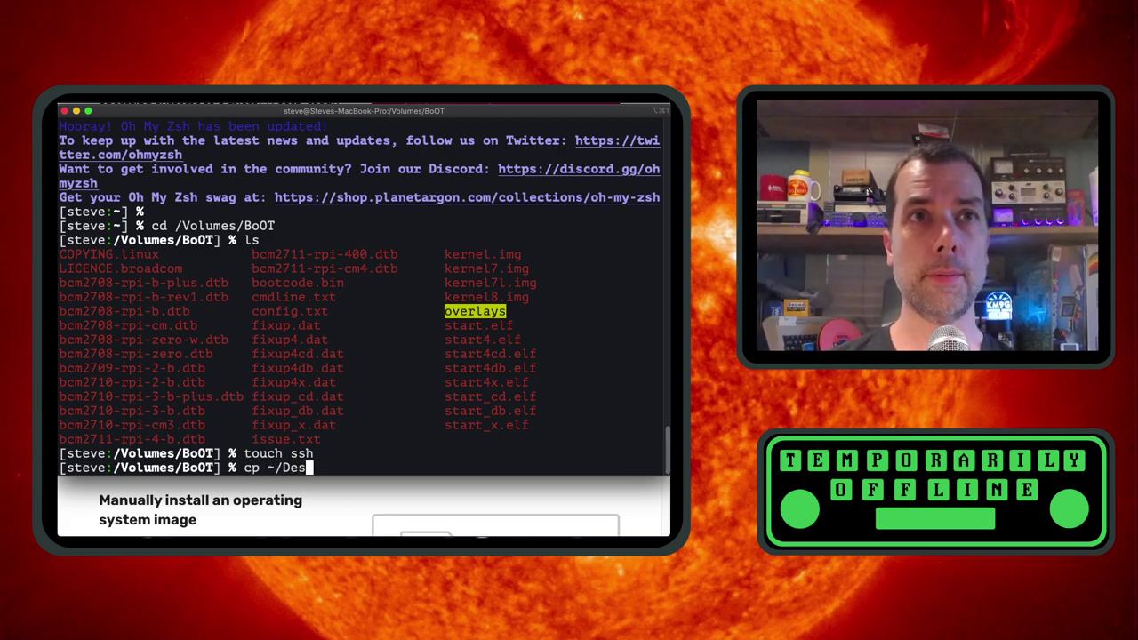
pyautogui.press('Tab')
pyautogui.write('wpa')
pyautogui.press('Tab')
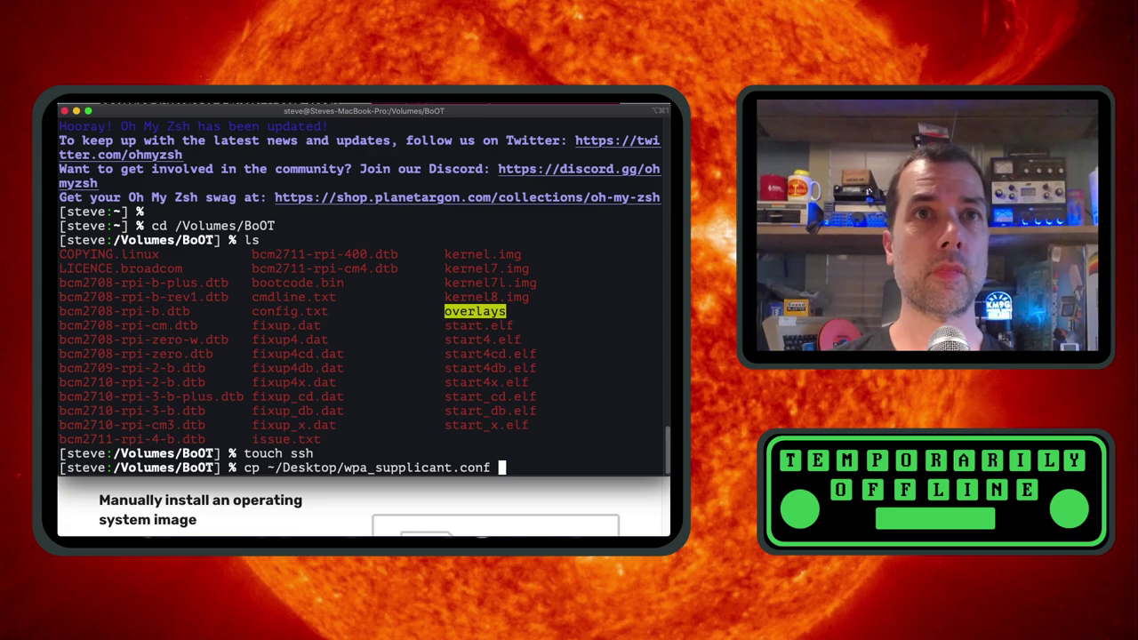
pyautogui.write('.')
pyautogui.press('Return')
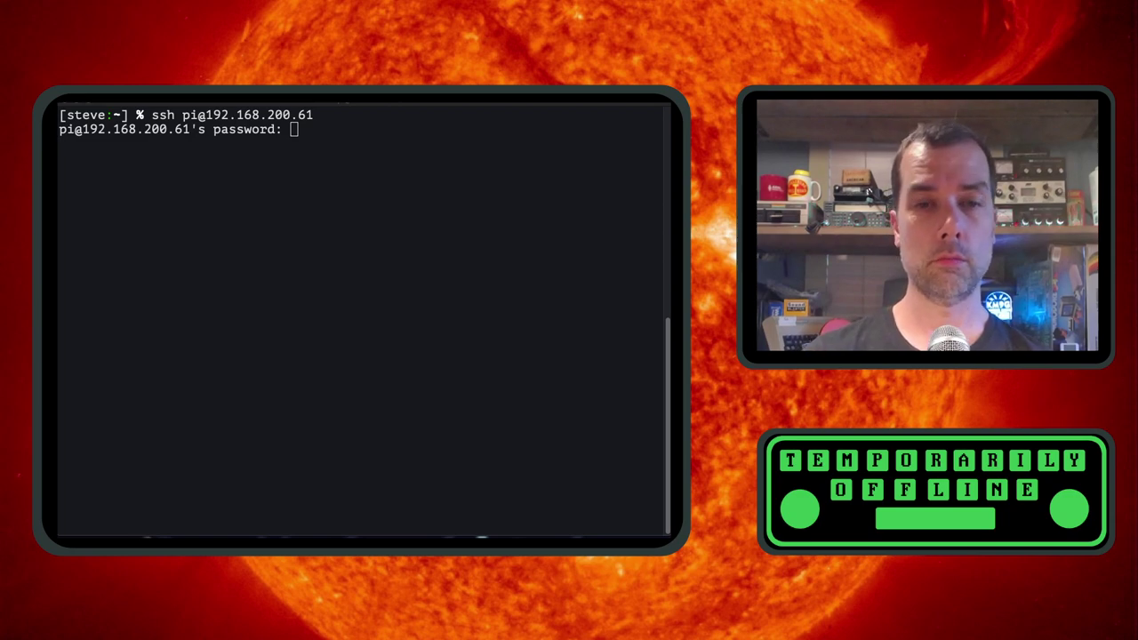
pyautogui.click(572, 394)
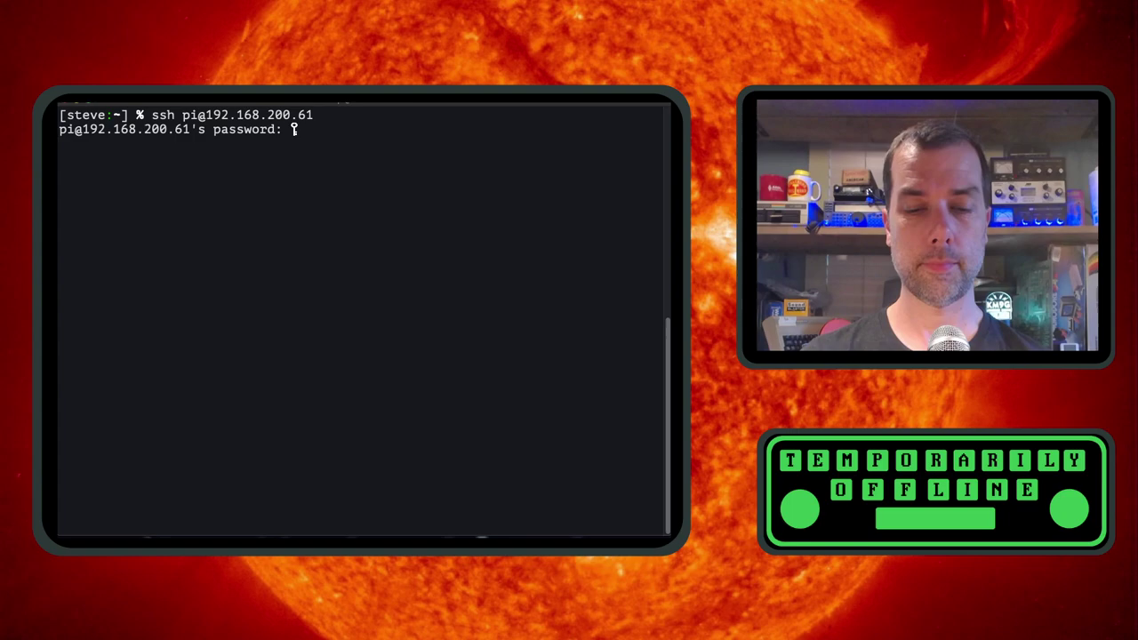
pyautogui.press('Return')
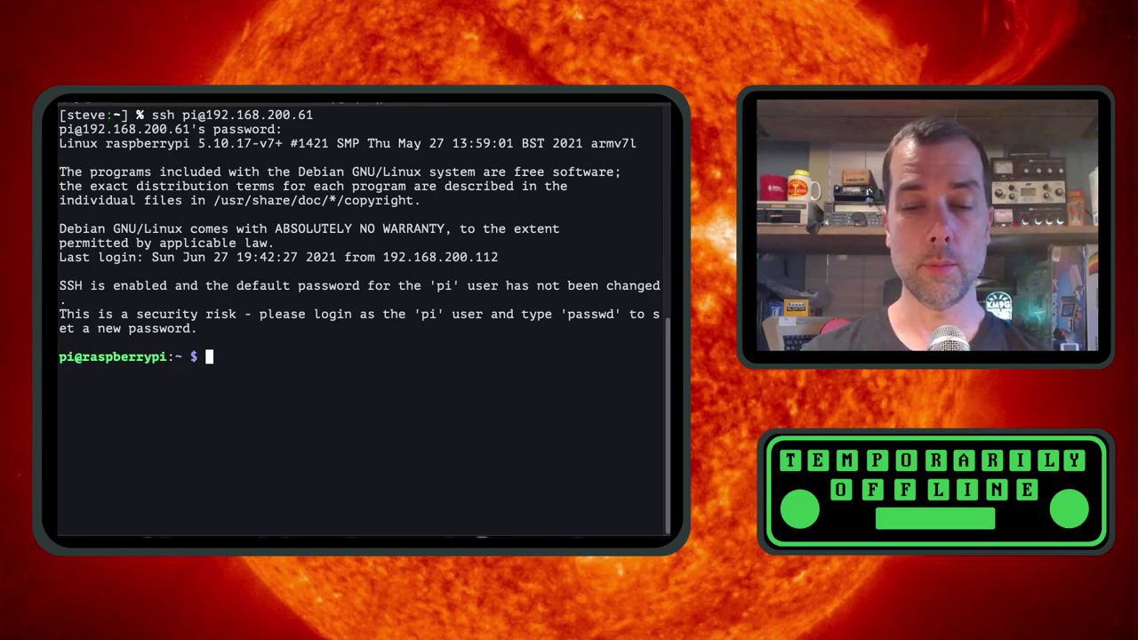
pyautogui.write('passwd')
pyautogui.press('Return')
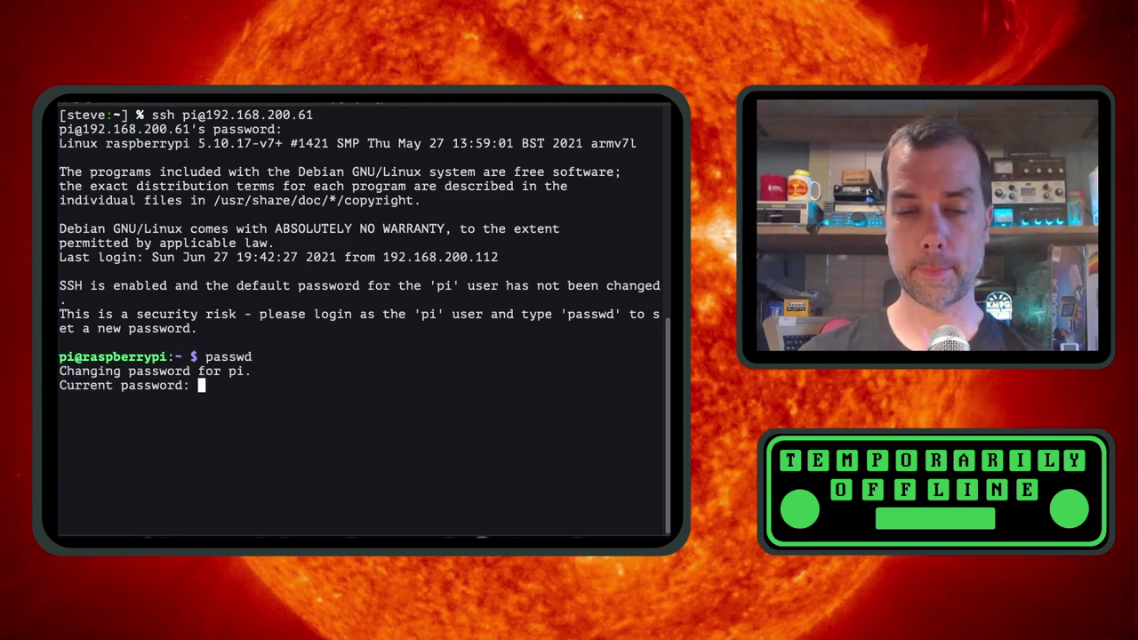
pyautogui.press('Return')
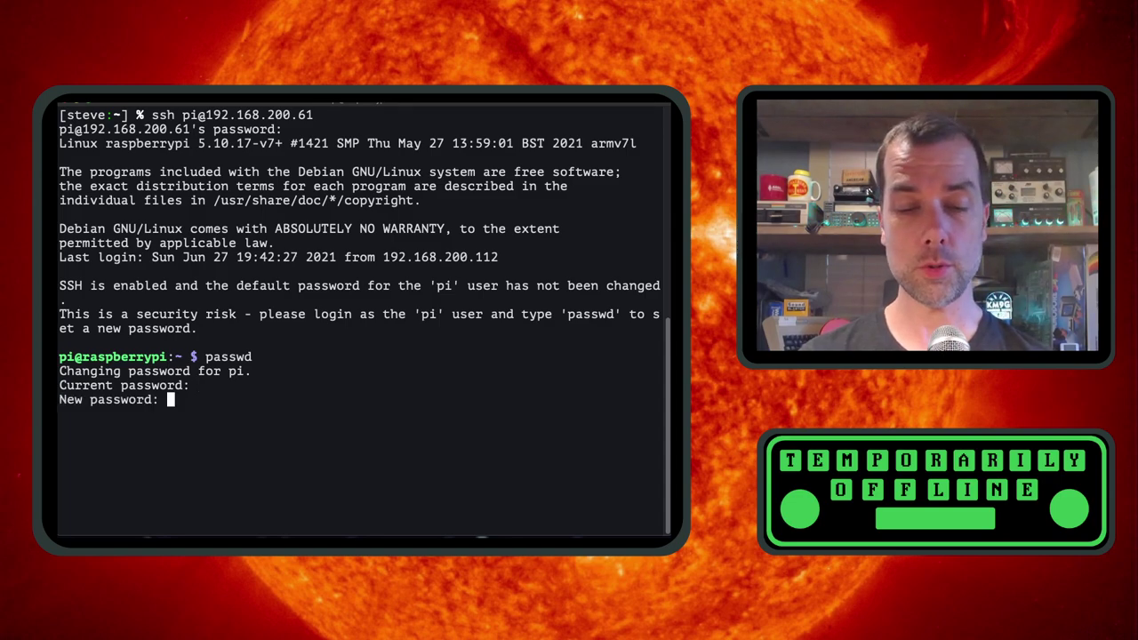
pyautogui.press('Return')
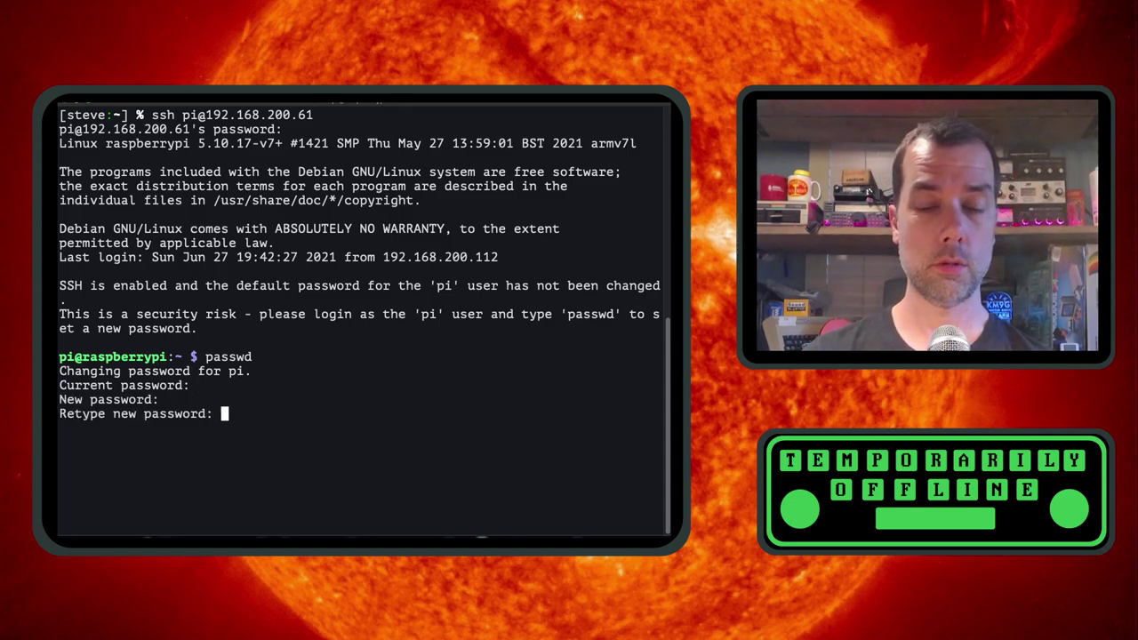
pyautogui.press('Return')
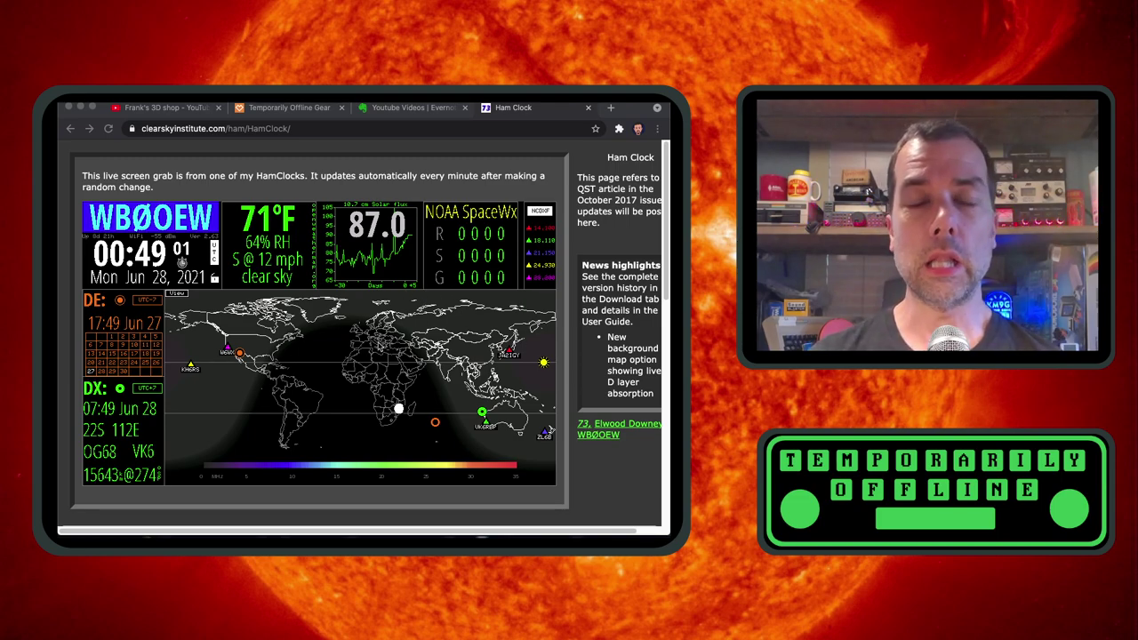
# Step: Copy the link address of the HamClock tgz download from the Download tab
pyautogui.scroll(-3, 387, 365)
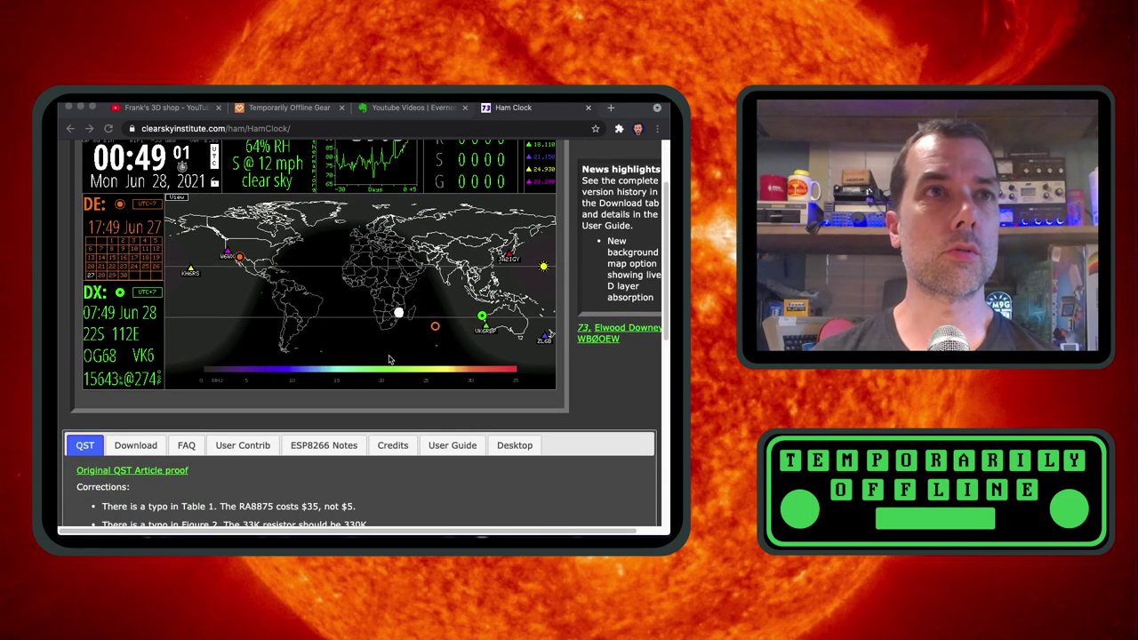
pyautogui.click(131, 432)
pyautogui.click(129, 430)
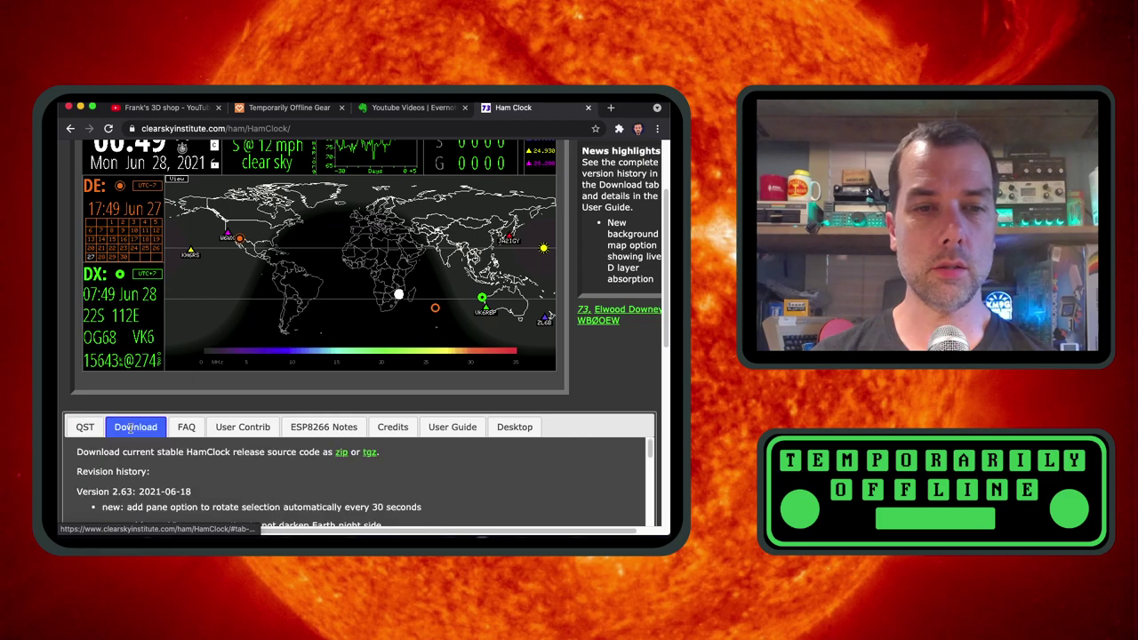
pyautogui.rightClick(370, 455)
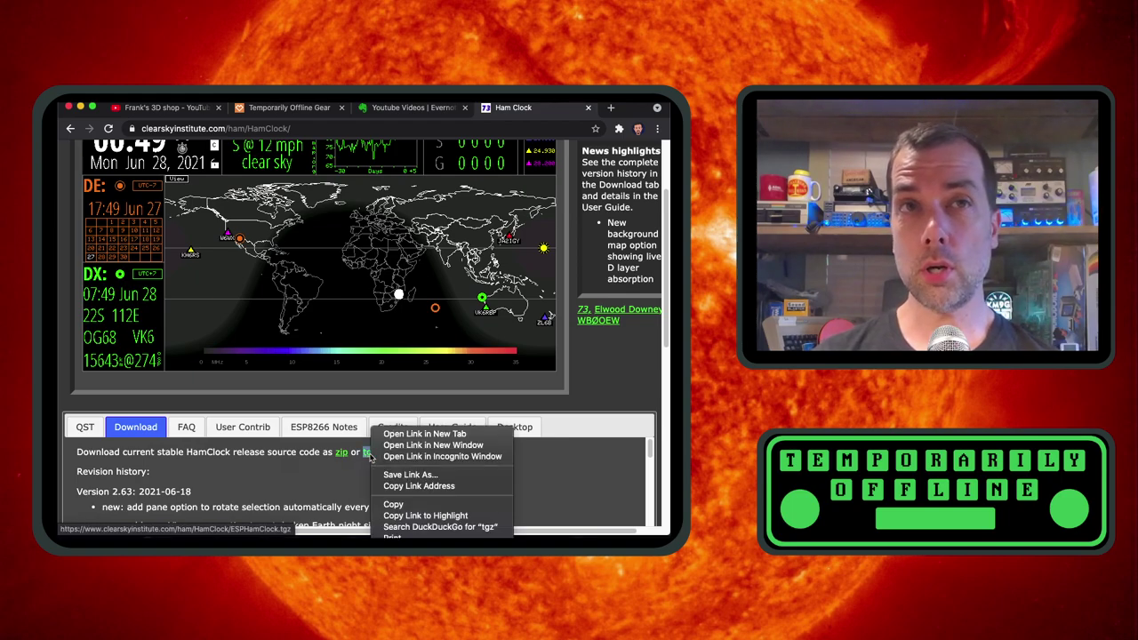
pyautogui.click(404, 491)
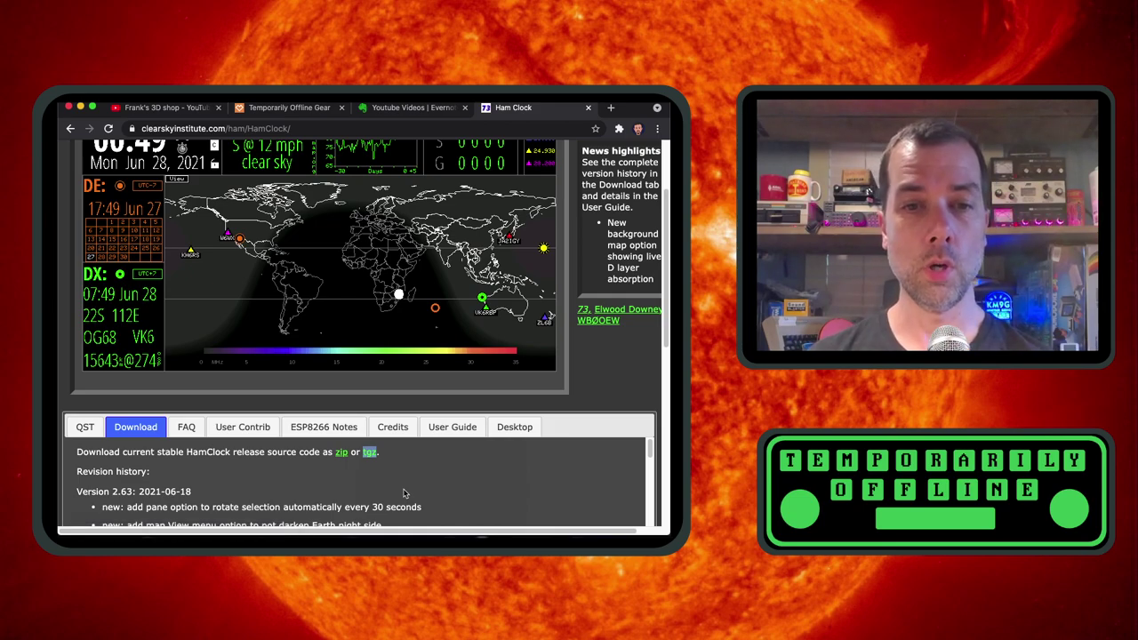
pyautogui.press('super+Tab')
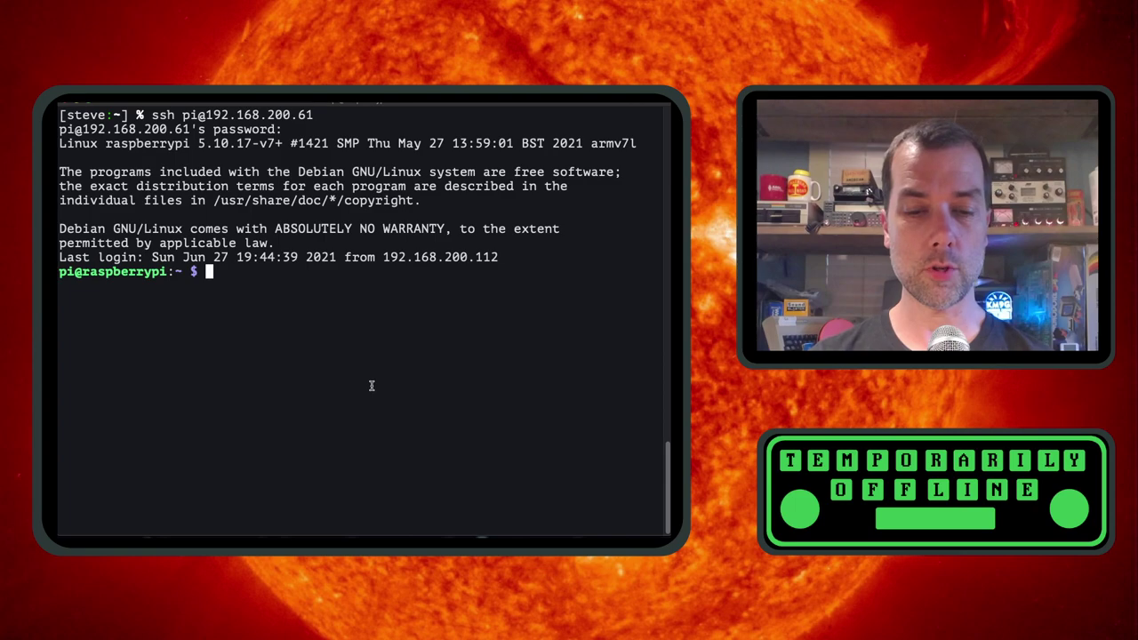
# Step: Download the HamClock archive onto the Pi using wget with the pasted URL
pyautogui.write('wget')
pyautogui.press('super+v')
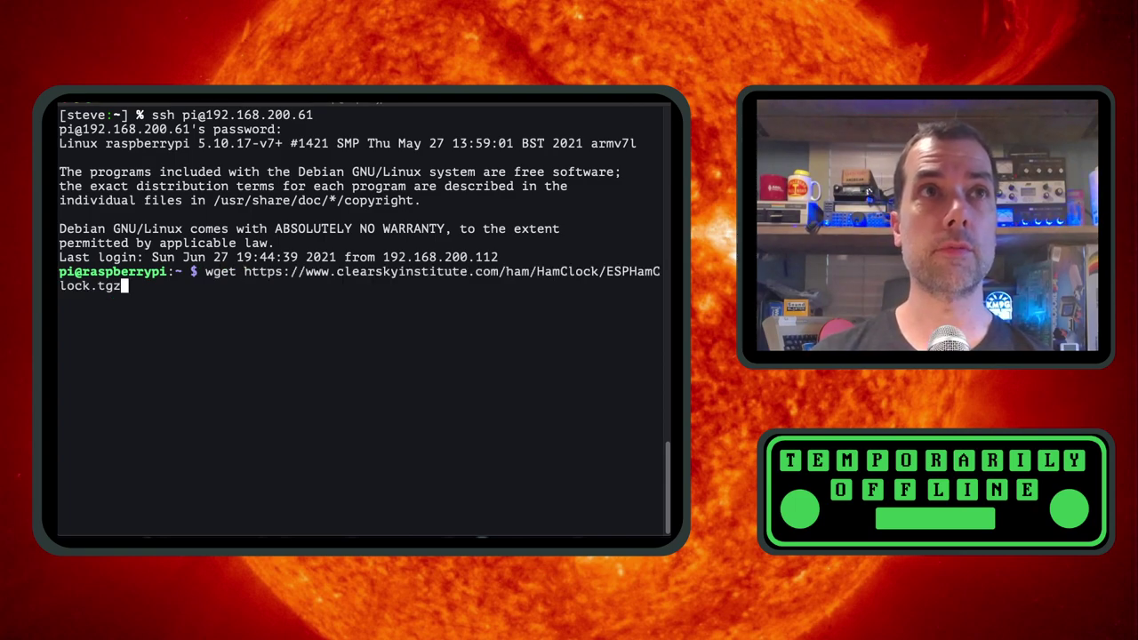
pyautogui.press('Return')
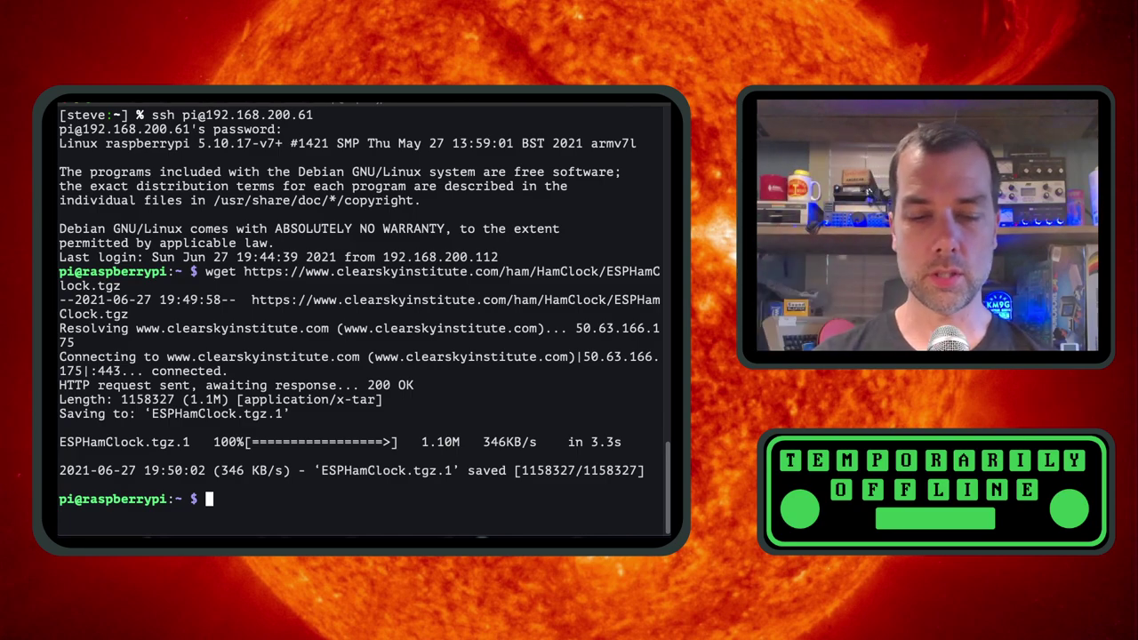
# Step: Unpack ESPHamClock.tgz with tar -xzvf, then start a cd into ESPHamClock
pyautogui.write('tar')
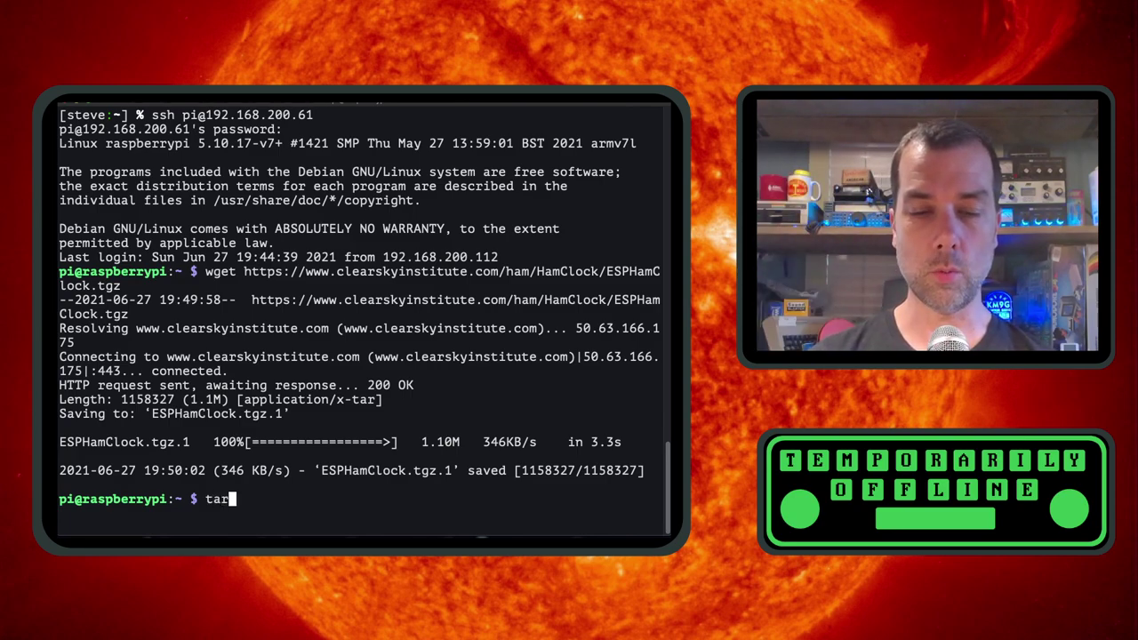
pyautogui.write(' -xzvf ES')
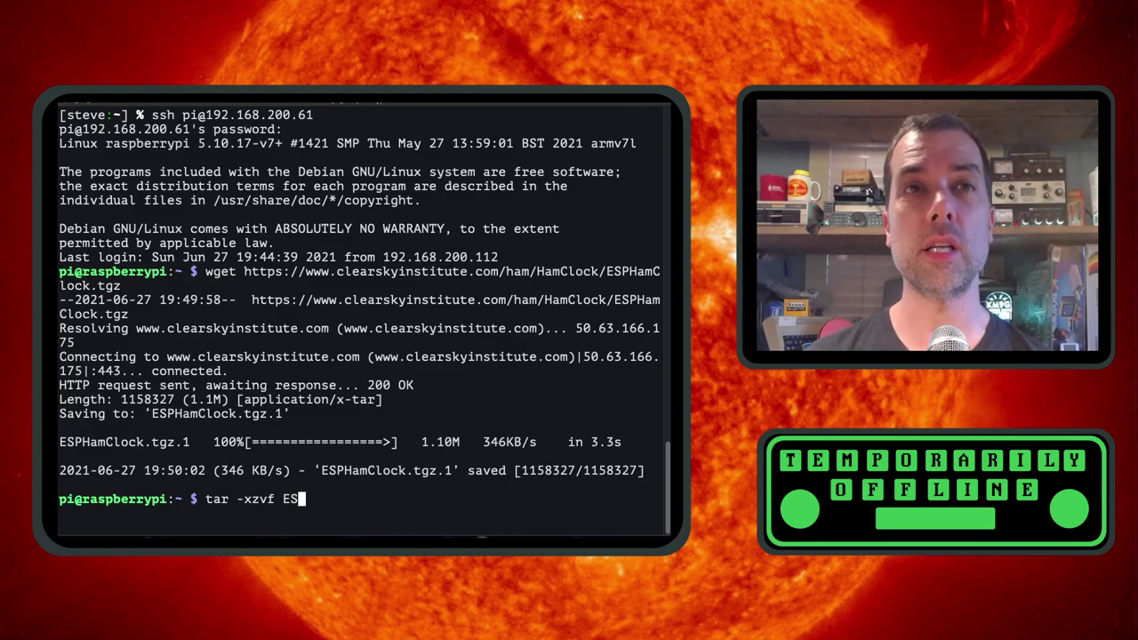
pyautogui.write('P')
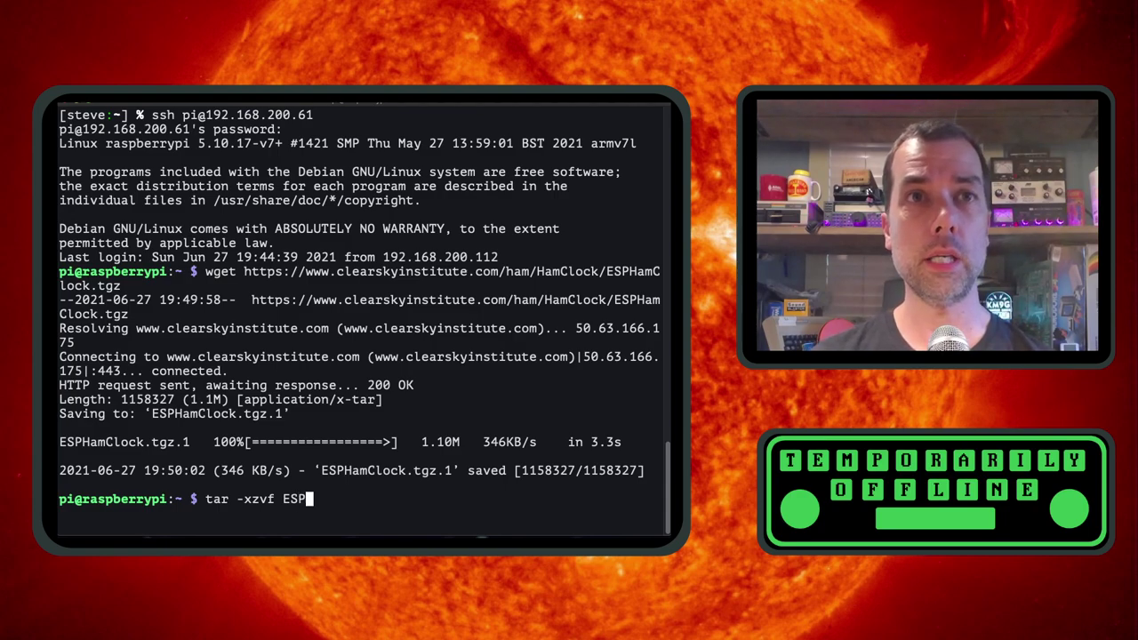
pyautogui.press('Tab')
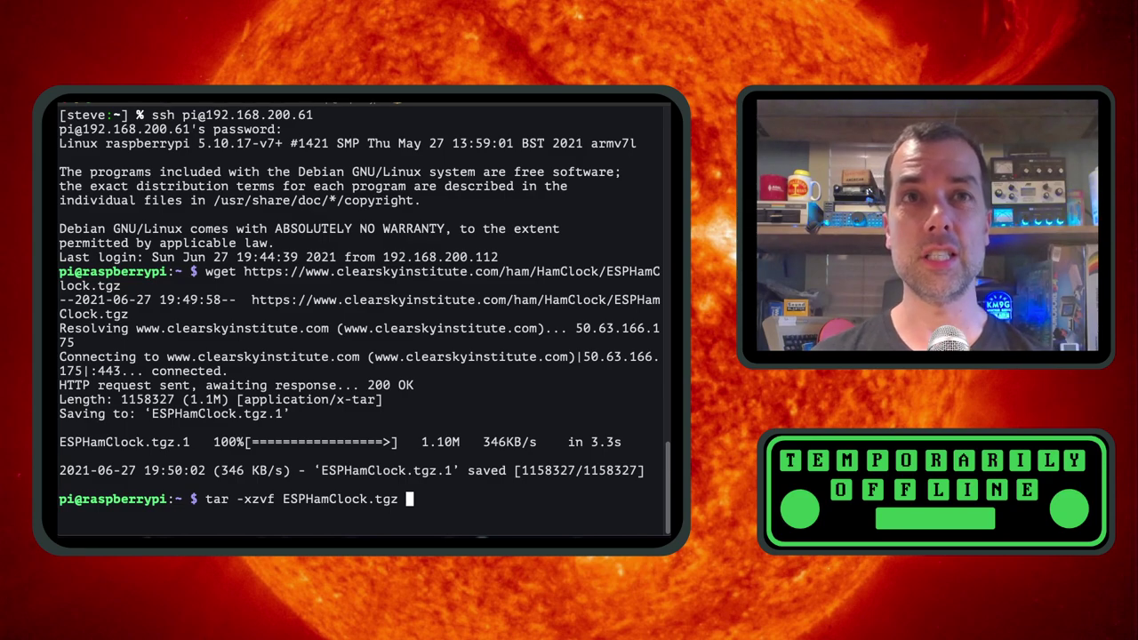
pyautogui.press('Return')
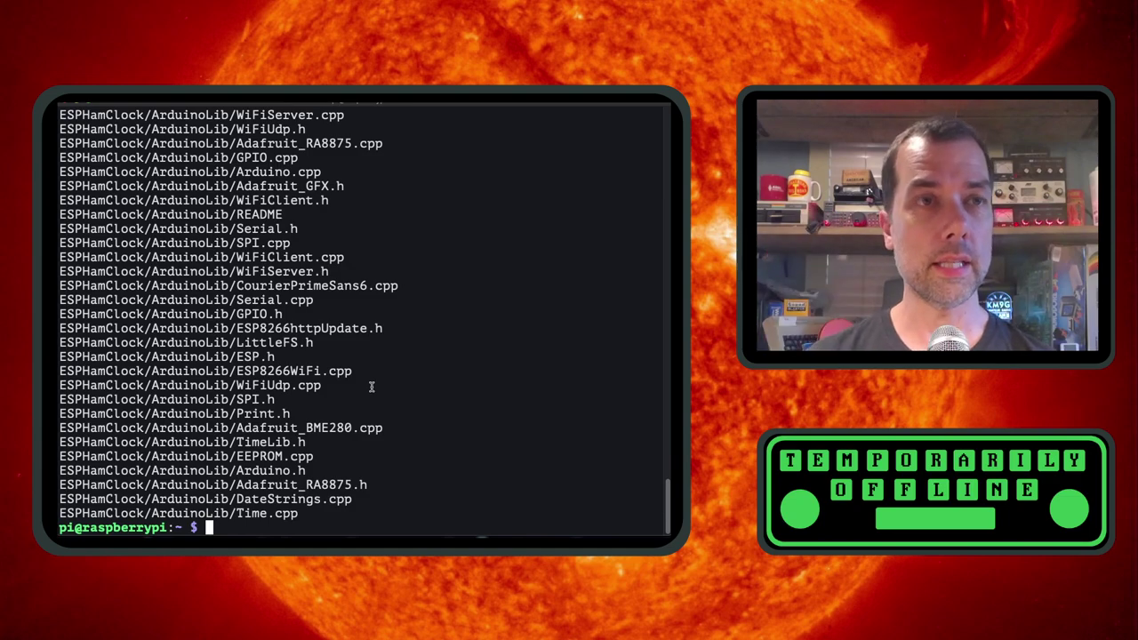
pyautogui.write('cd ESPH')
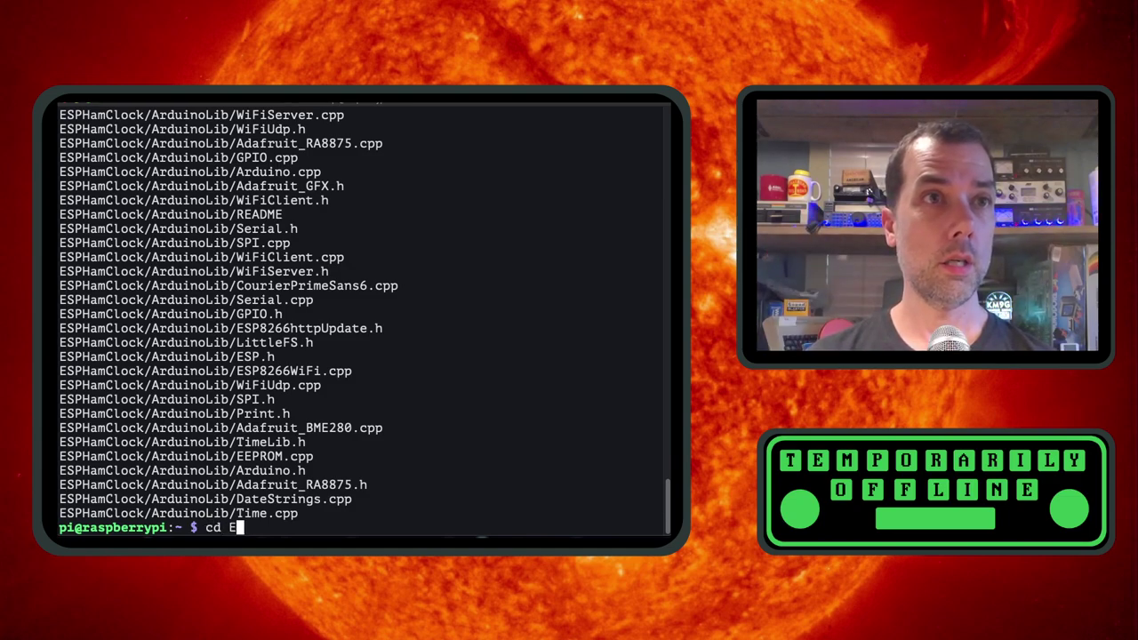
# Step: Enter the ESPHamClock folder and rerun sudo apt install libx11-dev -y from history
pyautogui.press('Tab')
pyautogui.press('Return')
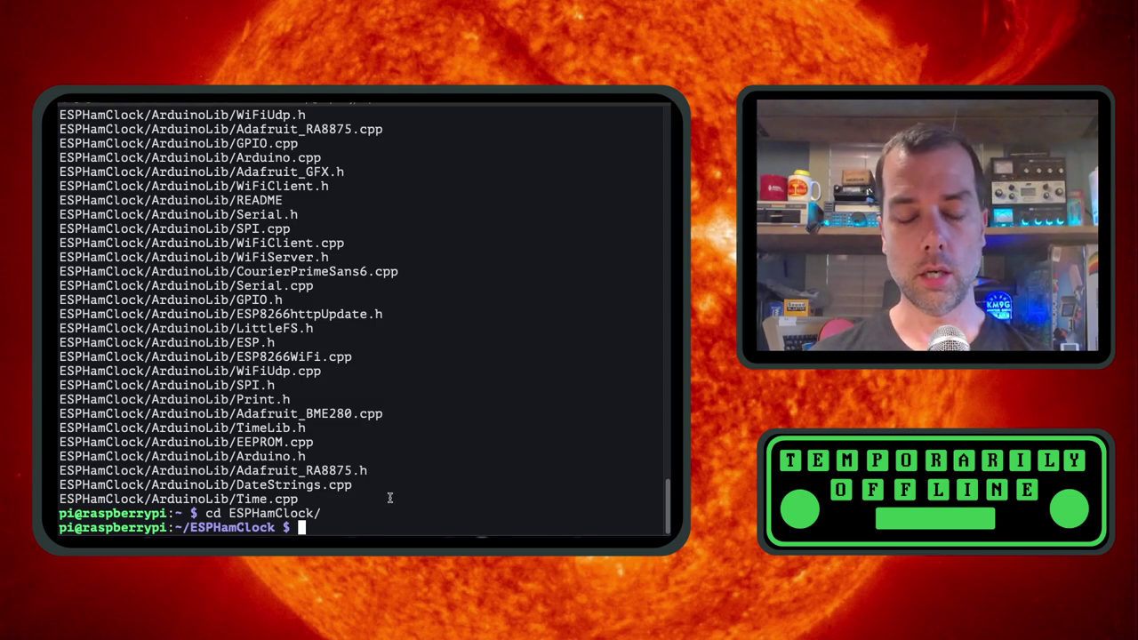
pyautogui.hotkey('ctrl', 'r')
pyautogui.write('sudo apt in')
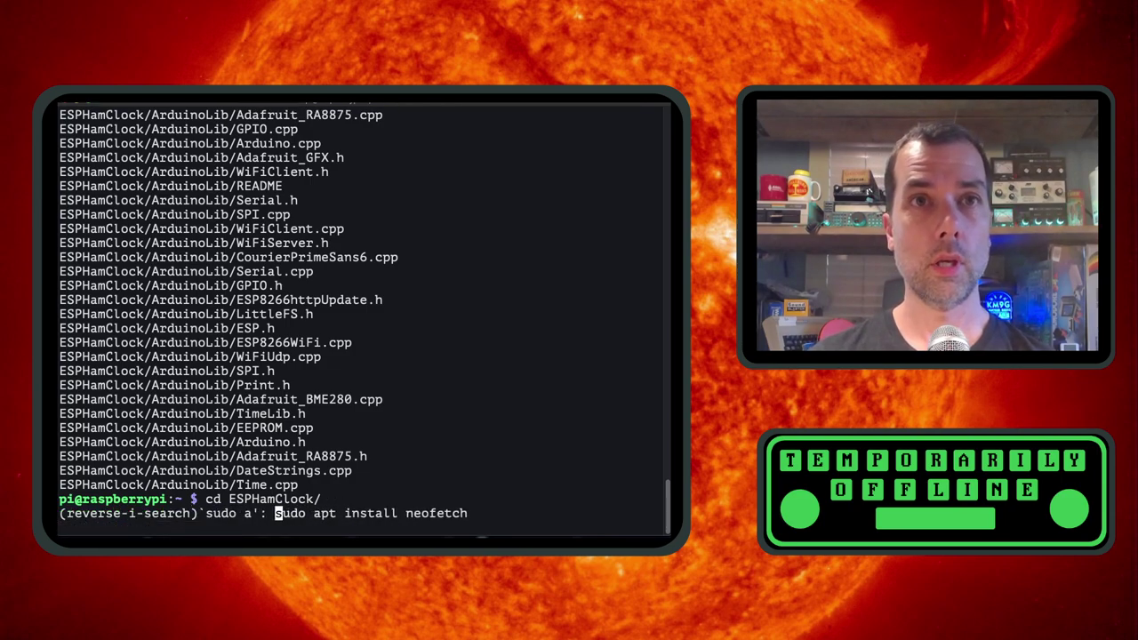
pyautogui.write('stall ')
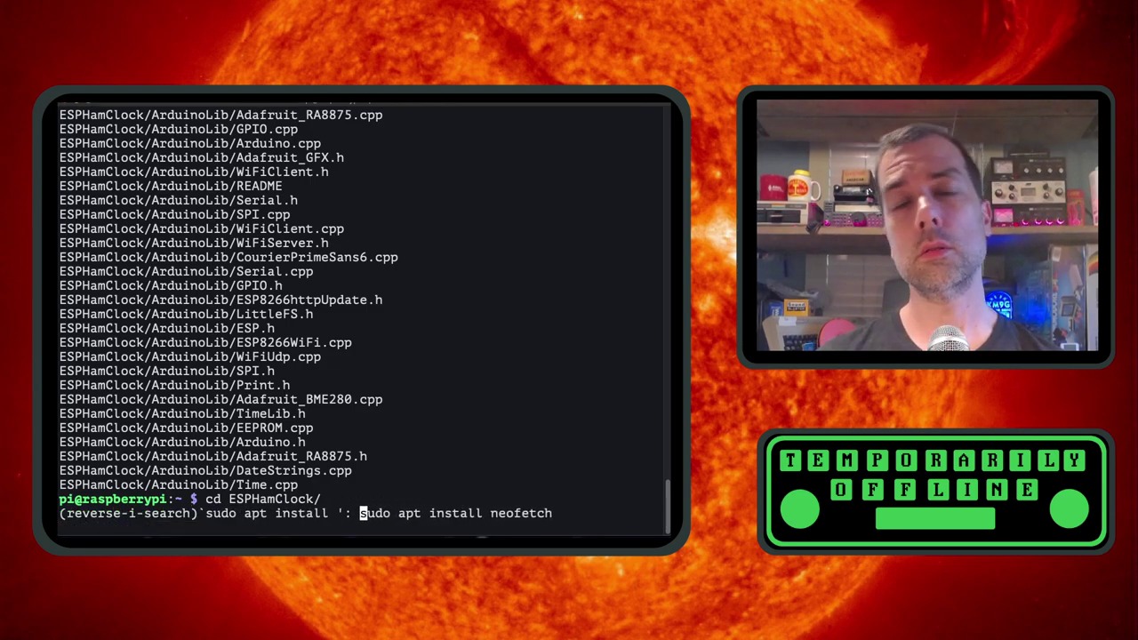
pyautogui.write('libx')
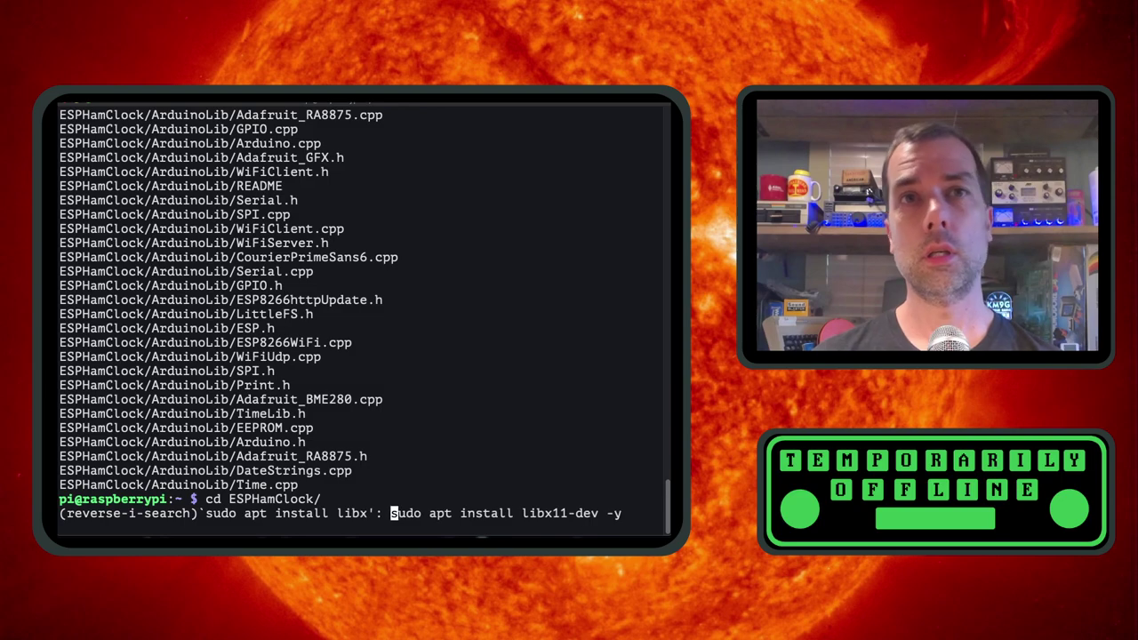
pyautogui.press('Return')
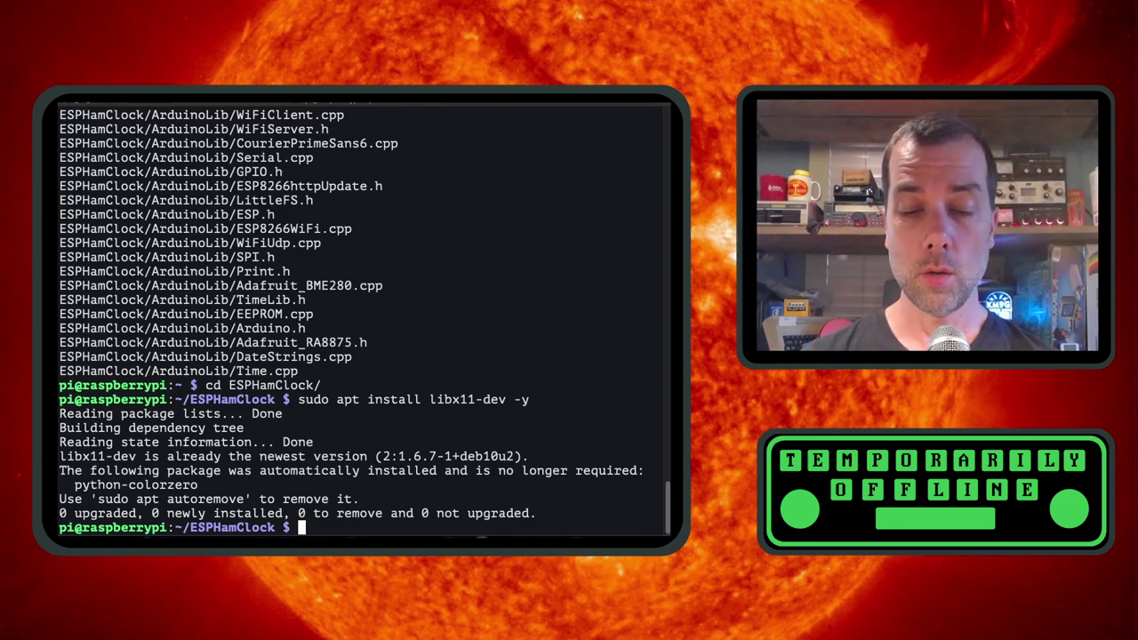
# Step: Run make to list targets, then build hamclock-800x480 with make -j 4
pyautogui.write('make')
pyautogui.press('Return')
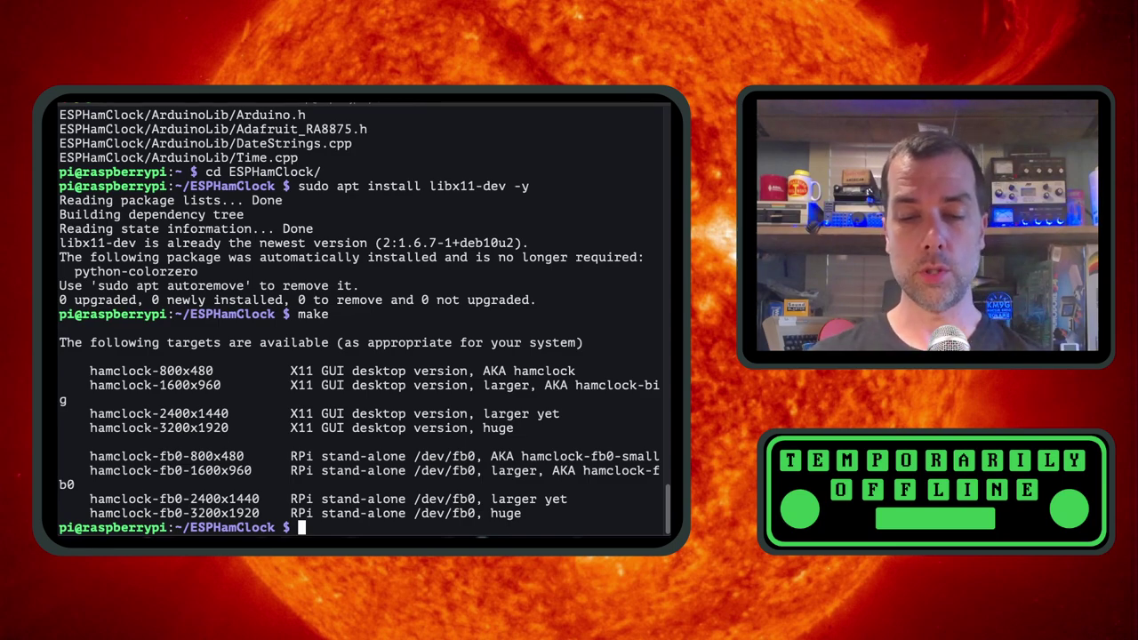
pyautogui.write('make -j ')
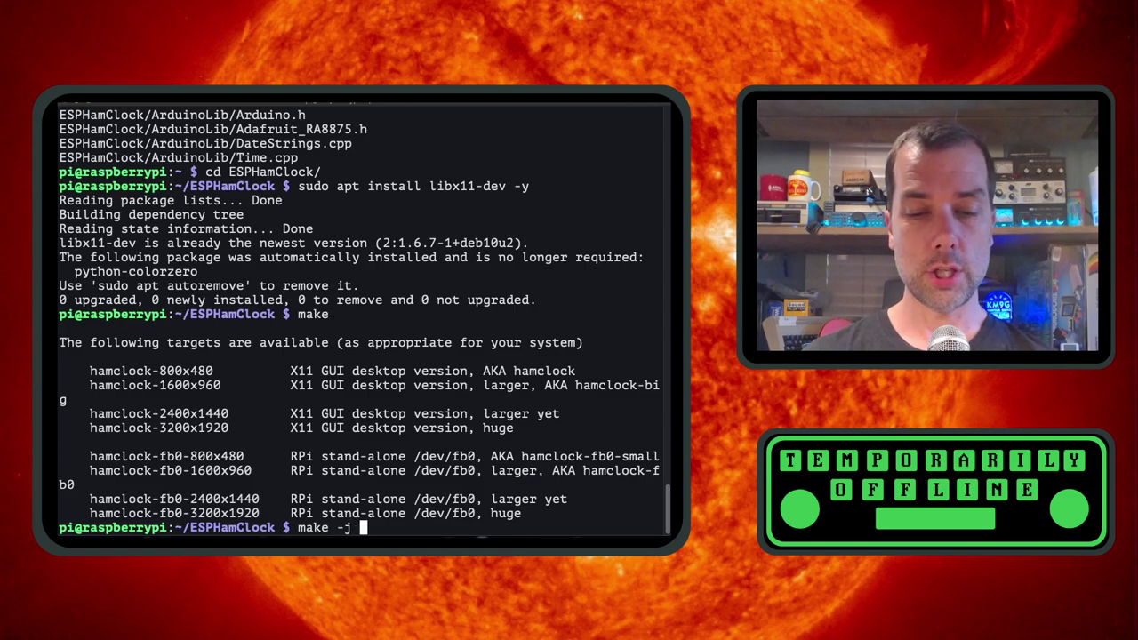
pyautogui.write('4')
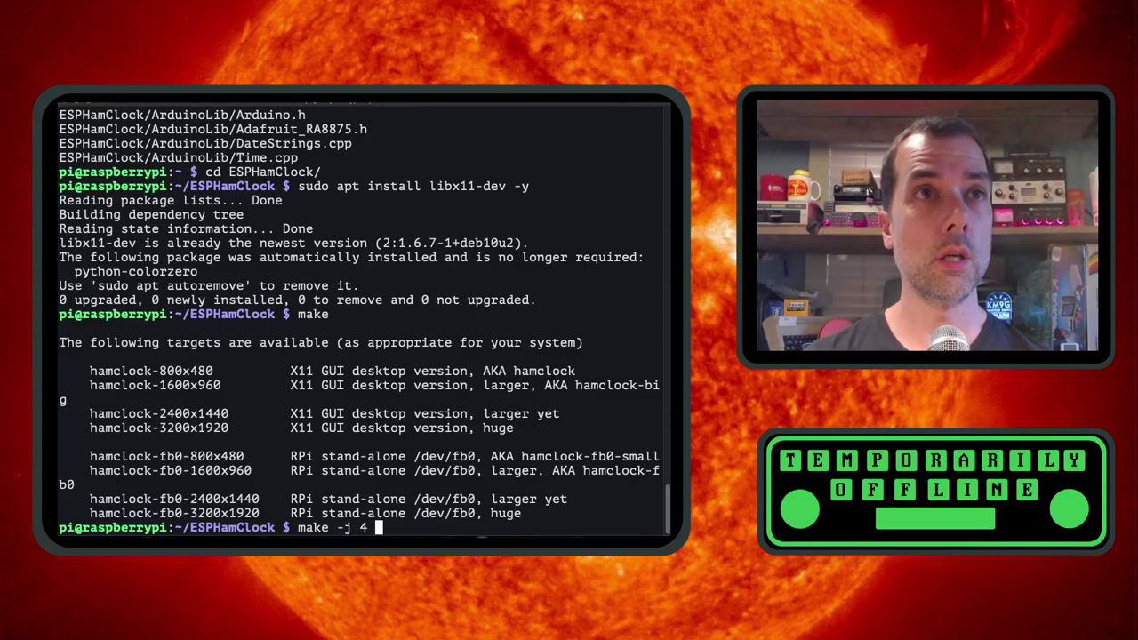
pyautogui.write(' hamclock-')
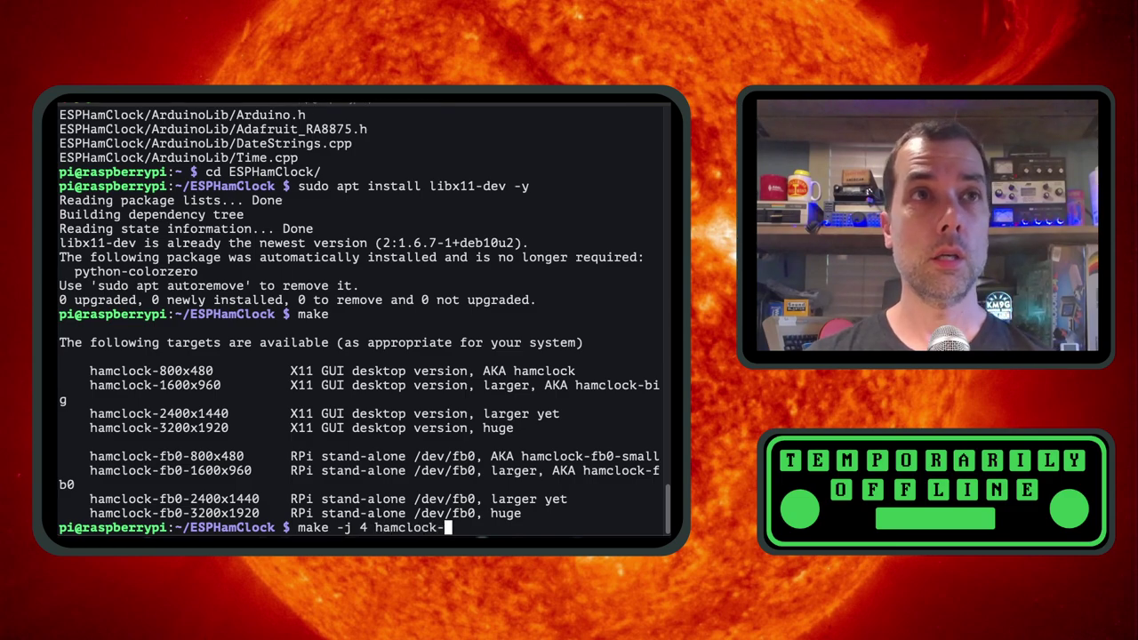
pyautogui.write('800x480')
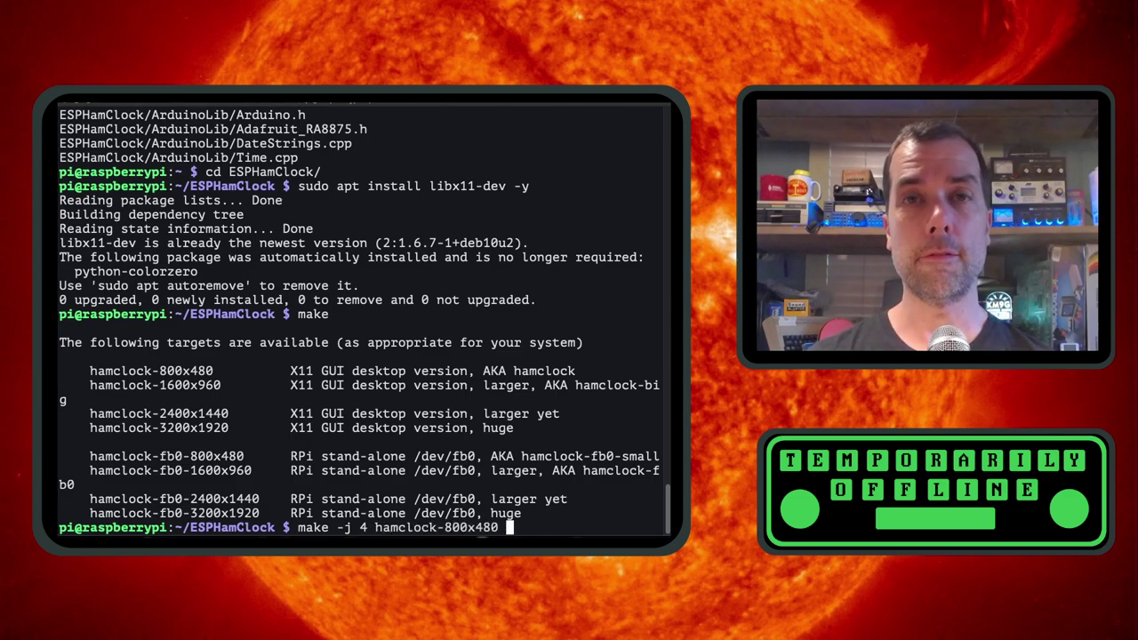
pyautogui.press('Return')
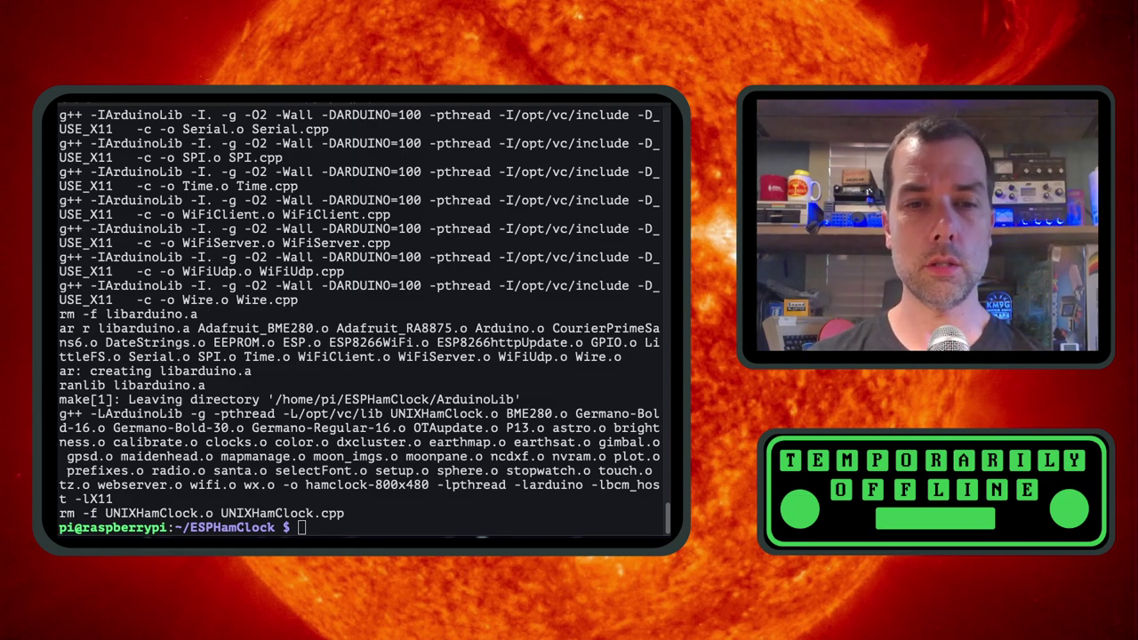
# Step: Install the built HamClock system-wide with sudo make install
pyautogui.write('sudo ')
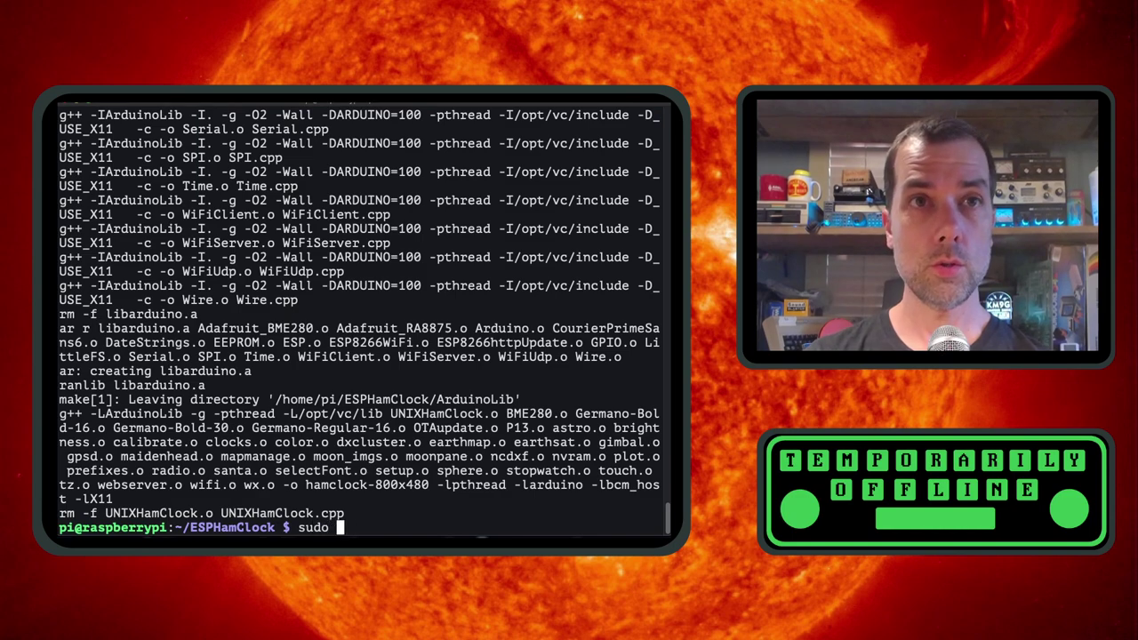
pyautogui.write('make install')
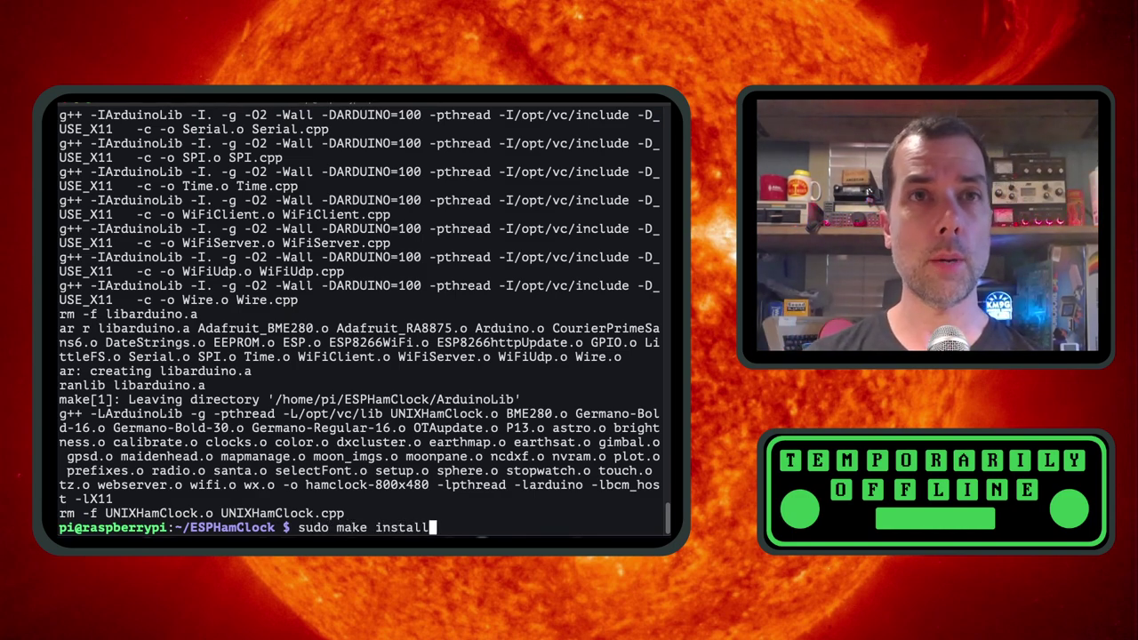
pyautogui.press('Return')
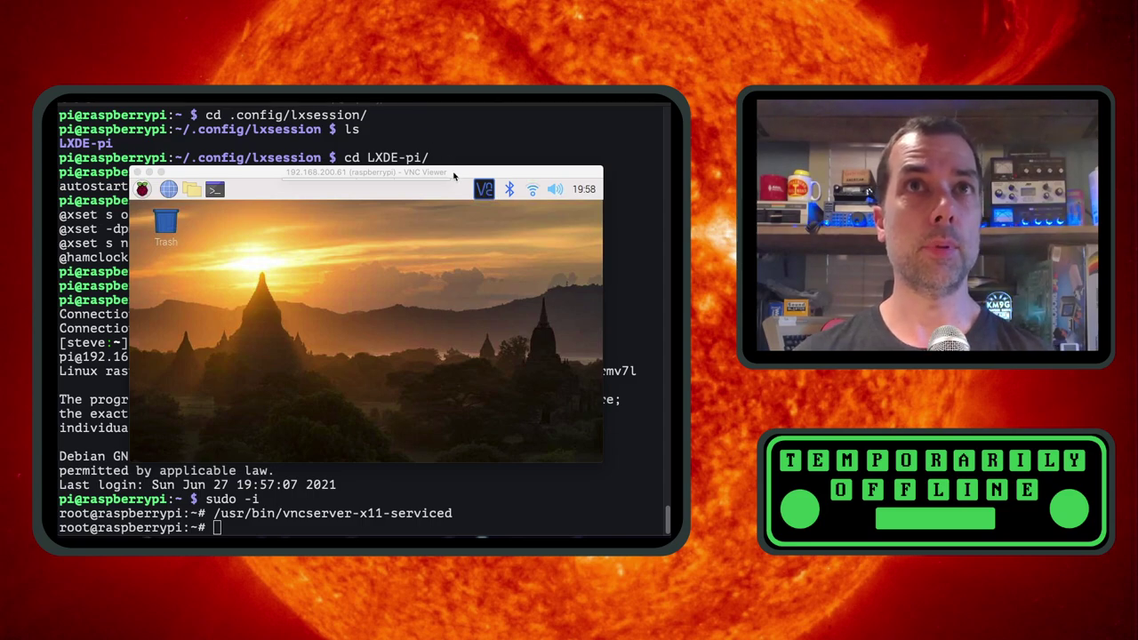
# Step: Arrange the VNC Viewer window and switch the remote Pi desktop to full screen
pyautogui.moveTo(454, 175); pyautogui.dragTo(383, 104)
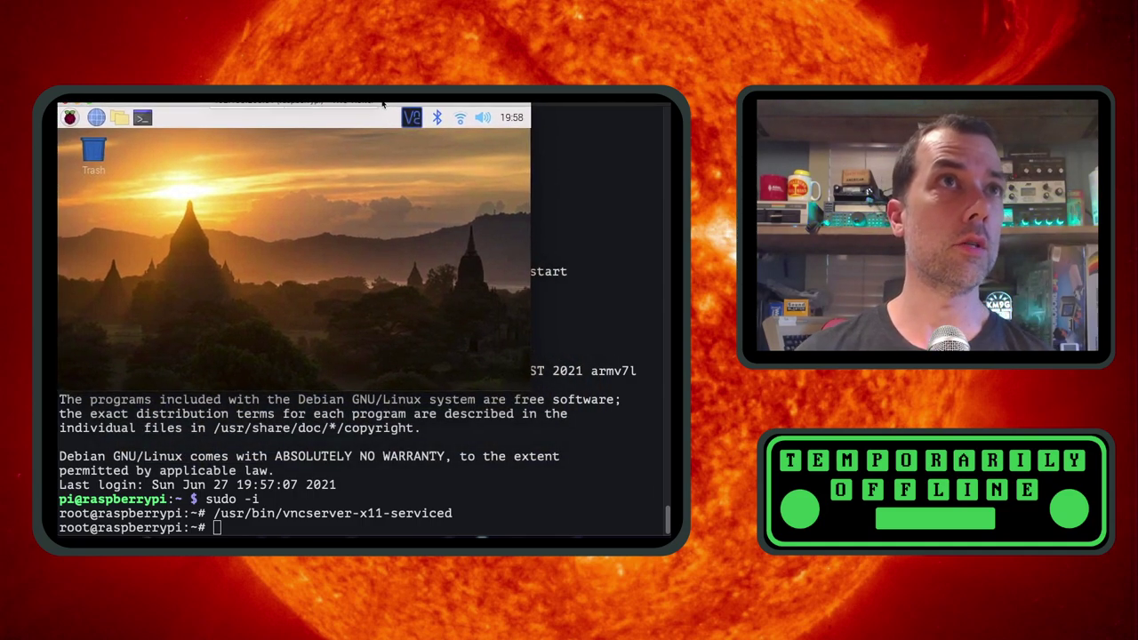
pyautogui.moveTo(251, 127); pyautogui.dragTo(326, 176)
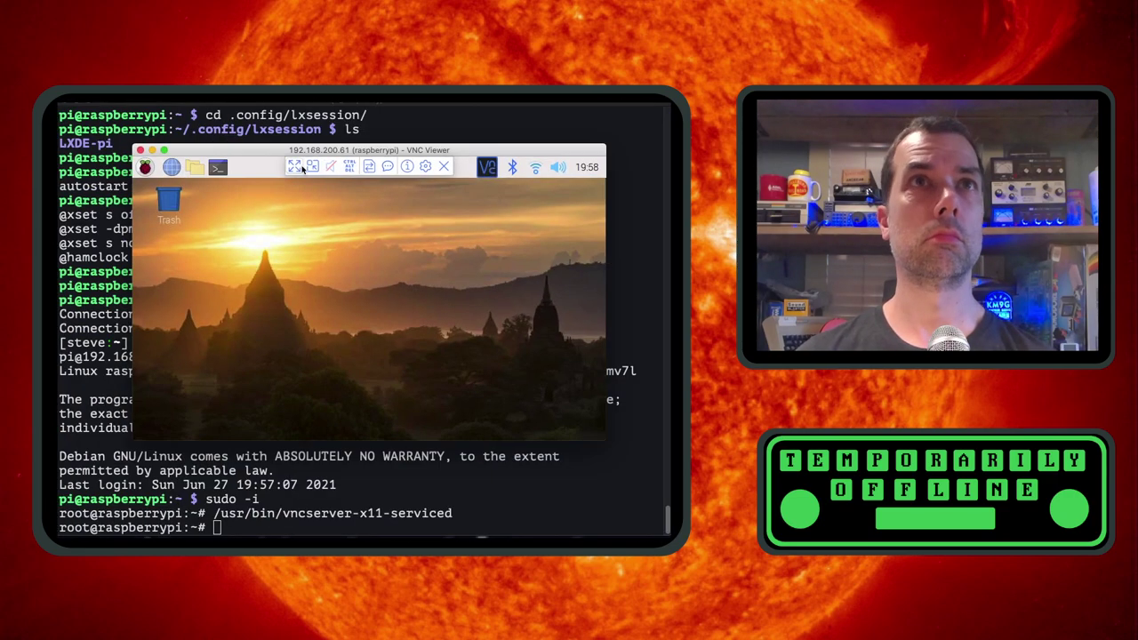
pyautogui.click(425, 167)
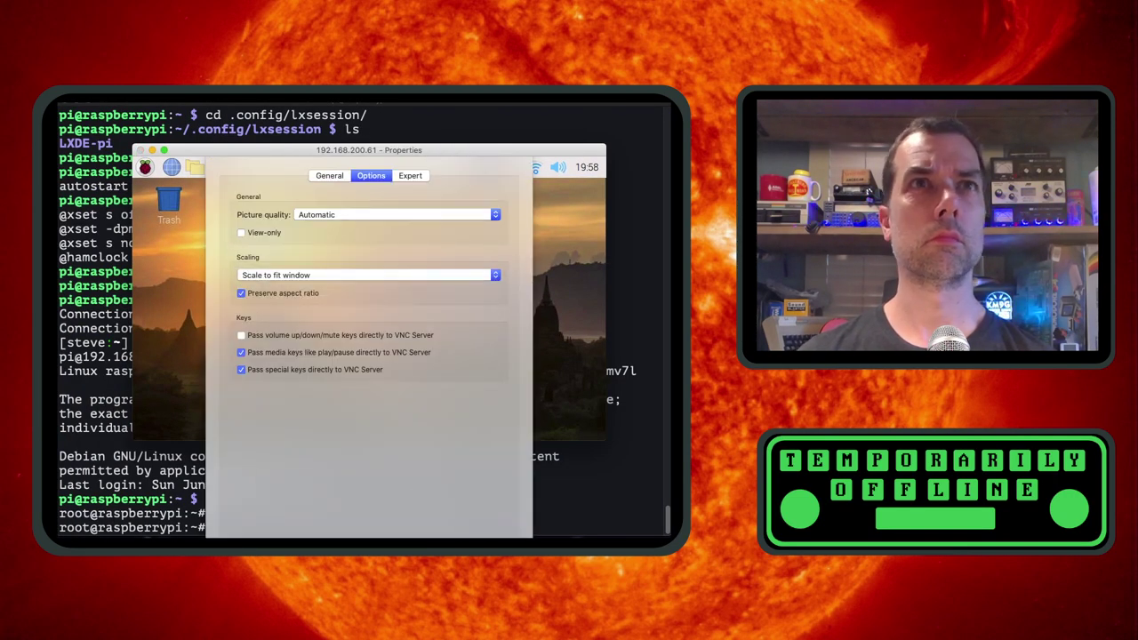
pyautogui.press('Escape')
pyautogui.press('ctrl+super+f')
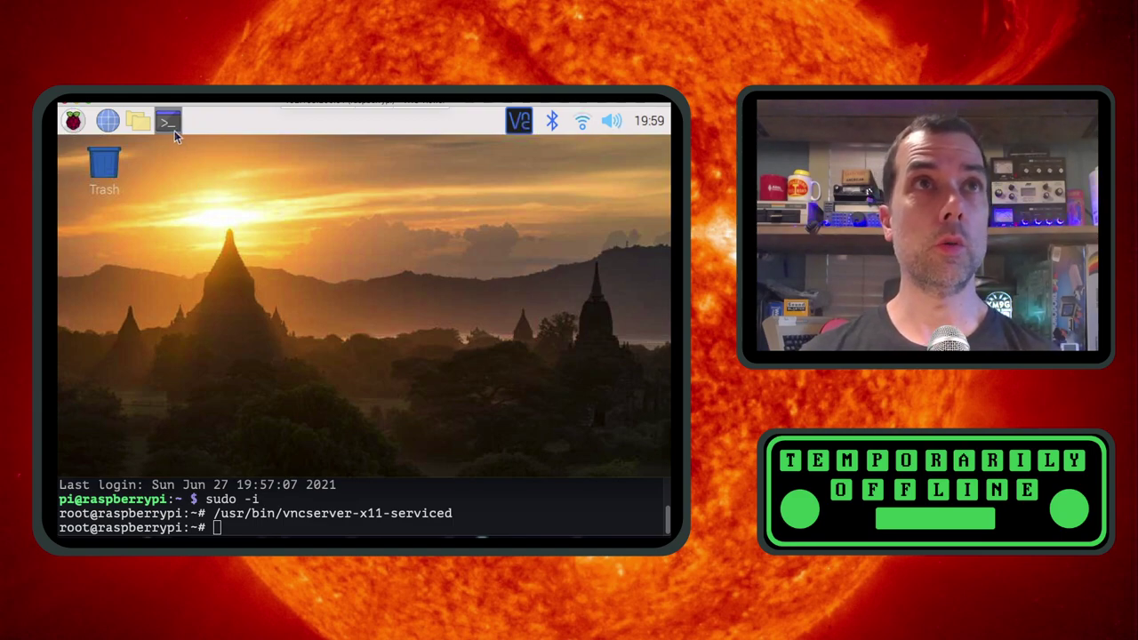
# Step: Launch hamclock from a new LXTerminal on the Pi and enter its Setup screen
pyautogui.hotkey('ctrl', 'alt', 't')
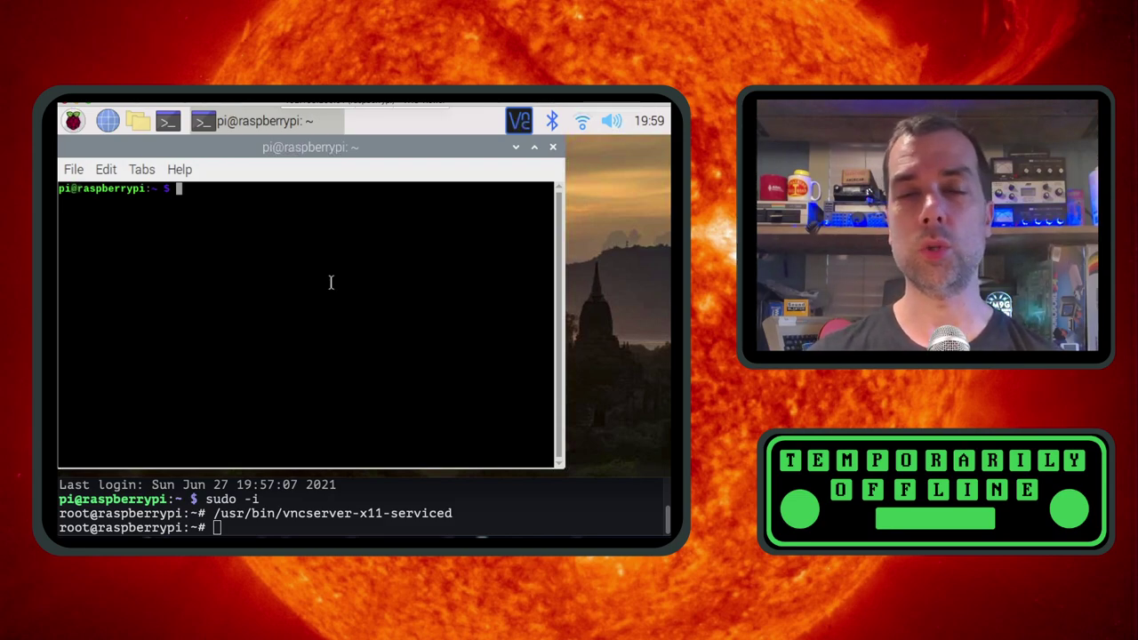
pyautogui.write('ham')
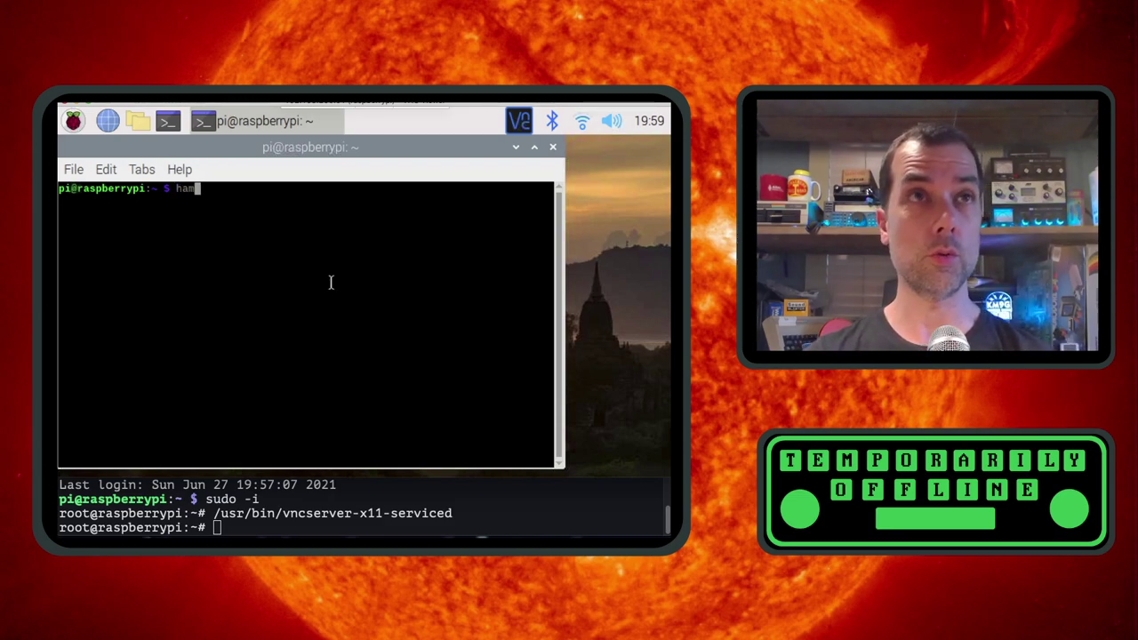
pyautogui.write('clock')
pyautogui.press('Return')
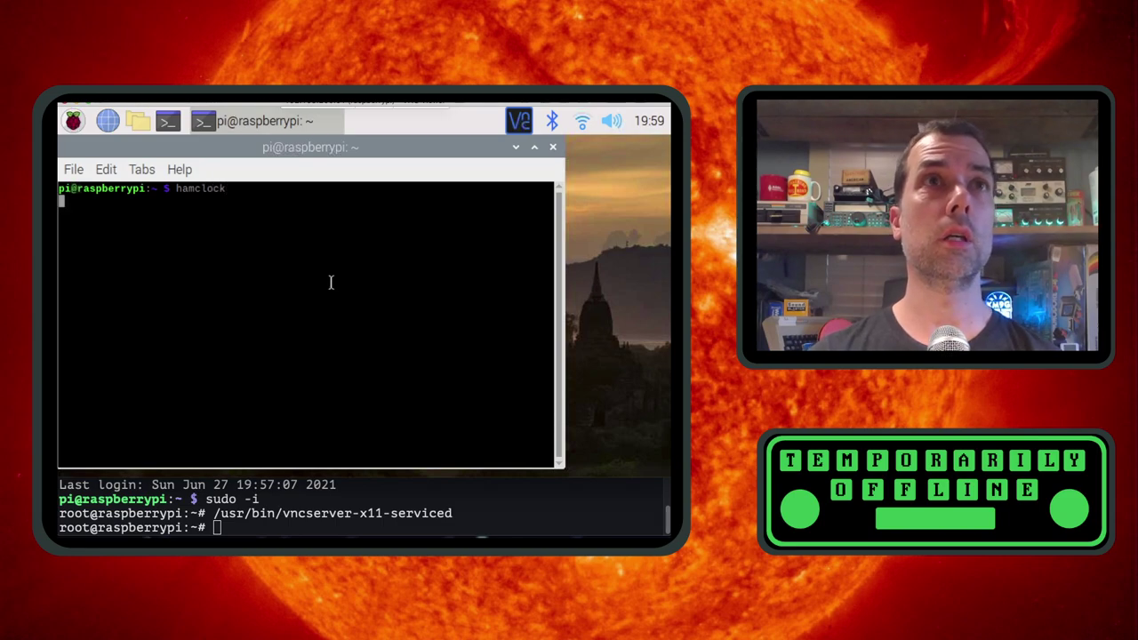
pyautogui.click(336, 288)
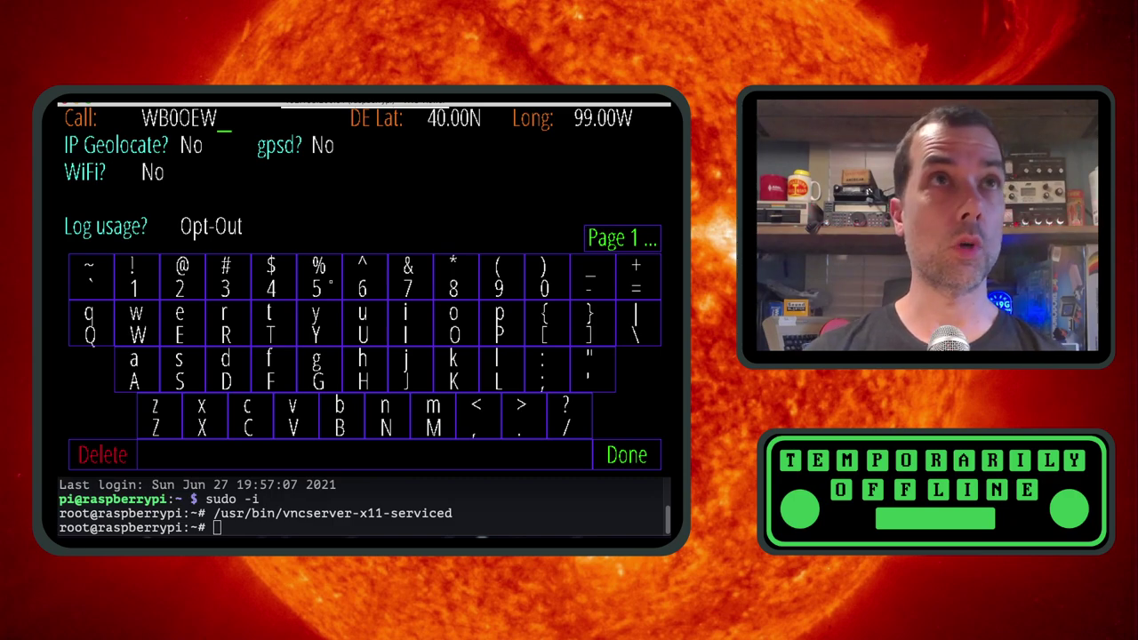
# Step: Replace the Call field with the station's call sign, enter its latitude, and begin retyping the longitude
pyautogui.press('BackSpace')
pyautogui.press('BackSpace')
pyautogui.press('BackSpace')
pyautogui.press('BackSpace')
pyautogui.press('BackSpace')
pyautogui.press('BackSpace')
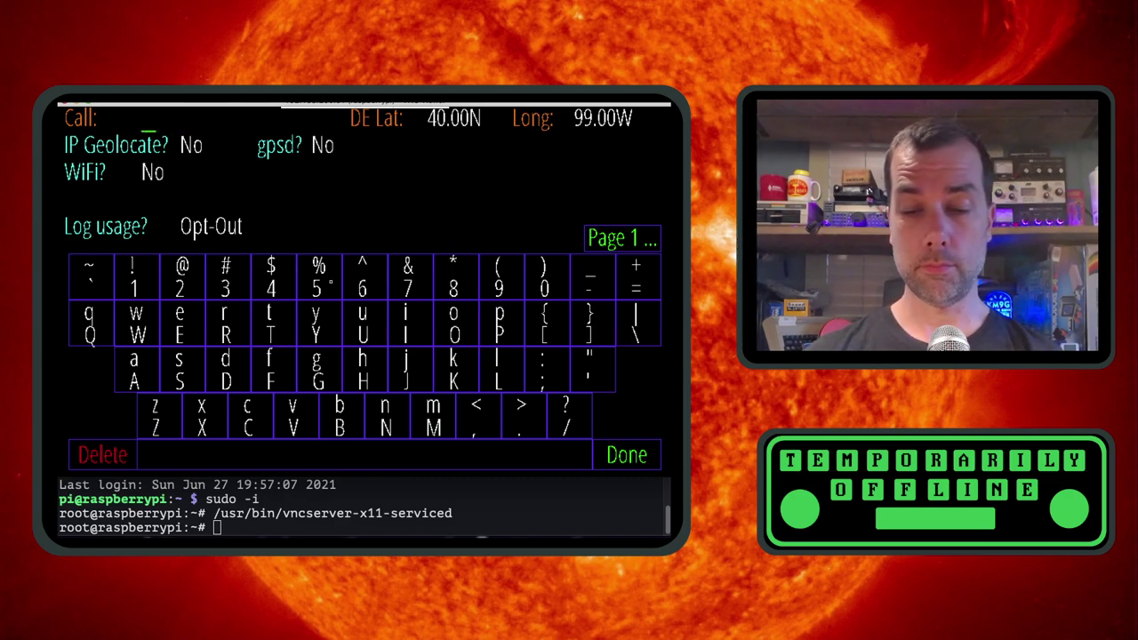
pyautogui.write('KM9G')
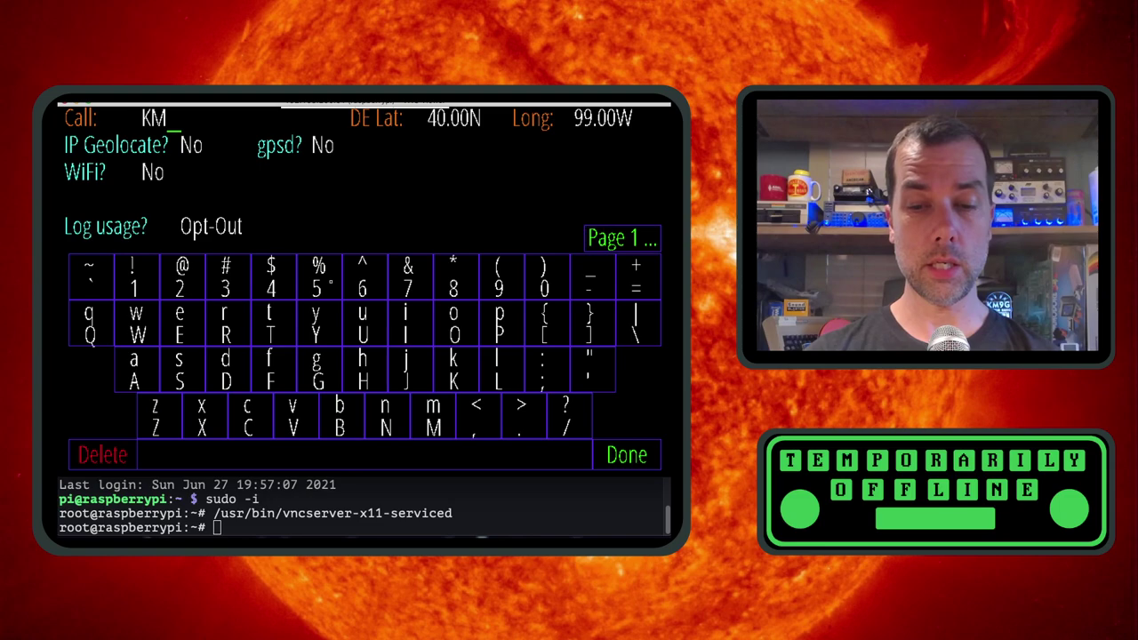
pyautogui.click(488, 125)
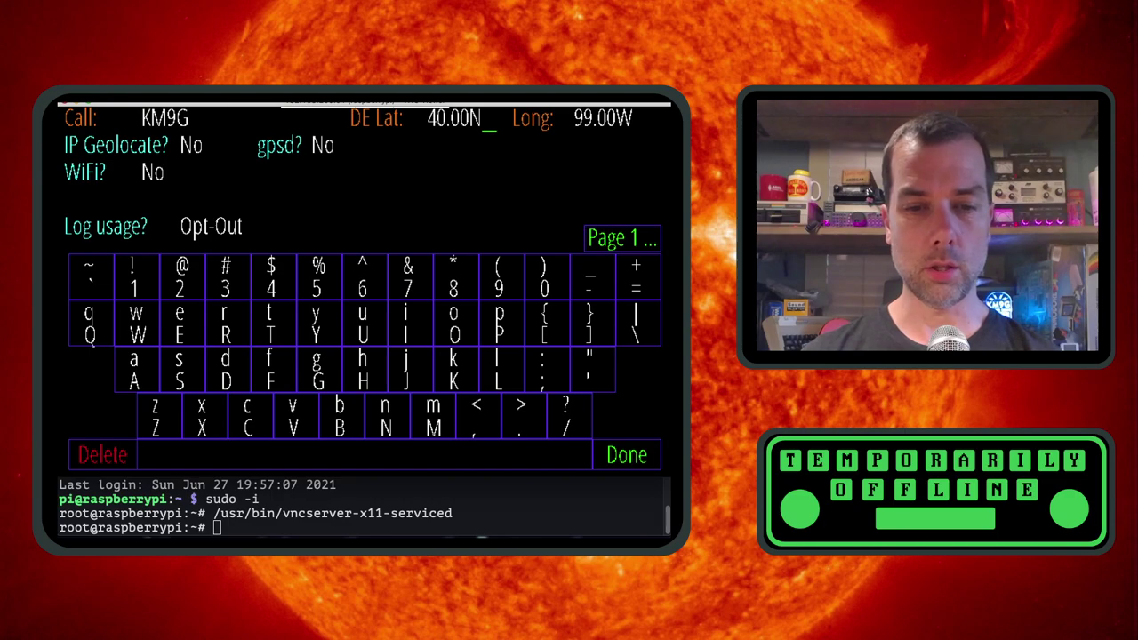
pyautogui.press('BackSpace')
pyautogui.press('BackSpace')
pyautogui.press('BackSpace')
pyautogui.press('BackSpace')
pyautogui.press('BackSpace')
pyautogui.press('BackSpace')
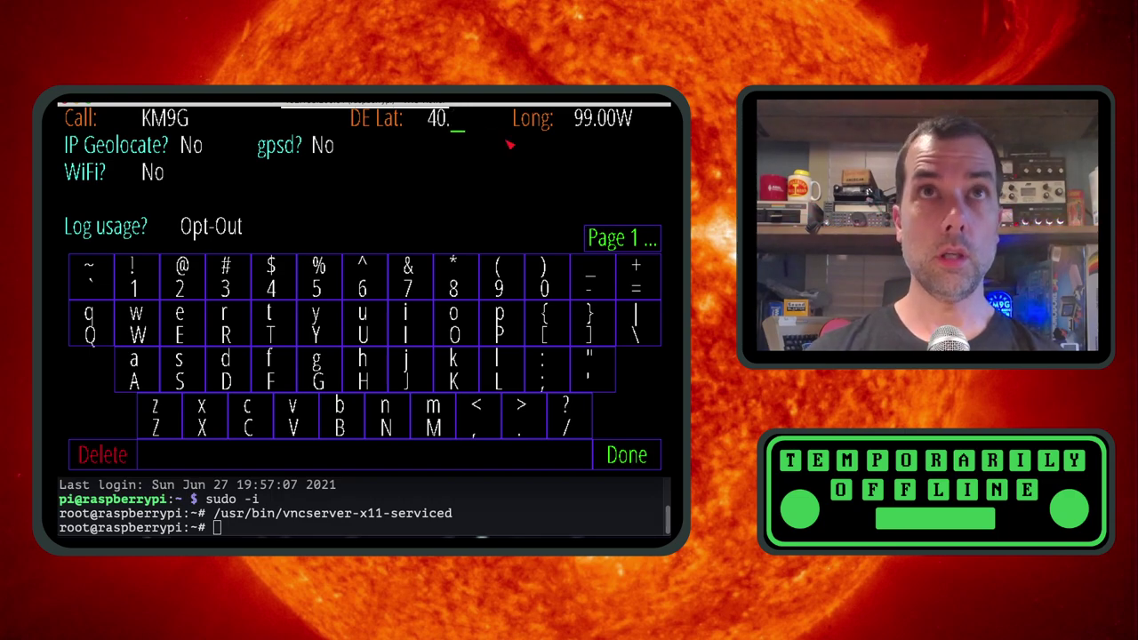
pyautogui.write('4')
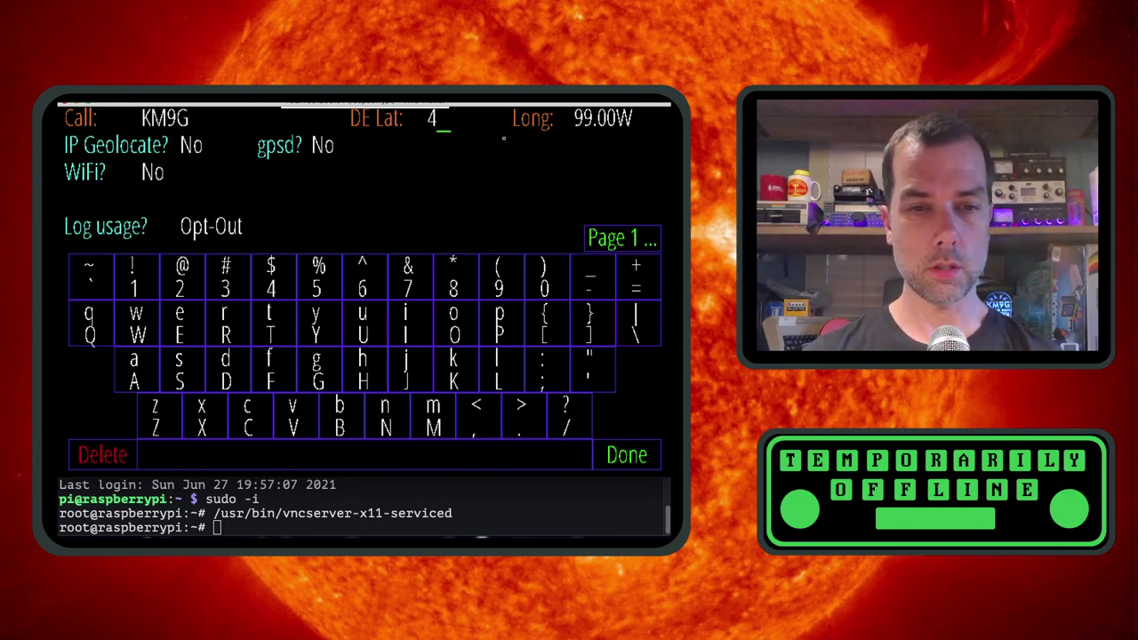
pyautogui.write('5.57')
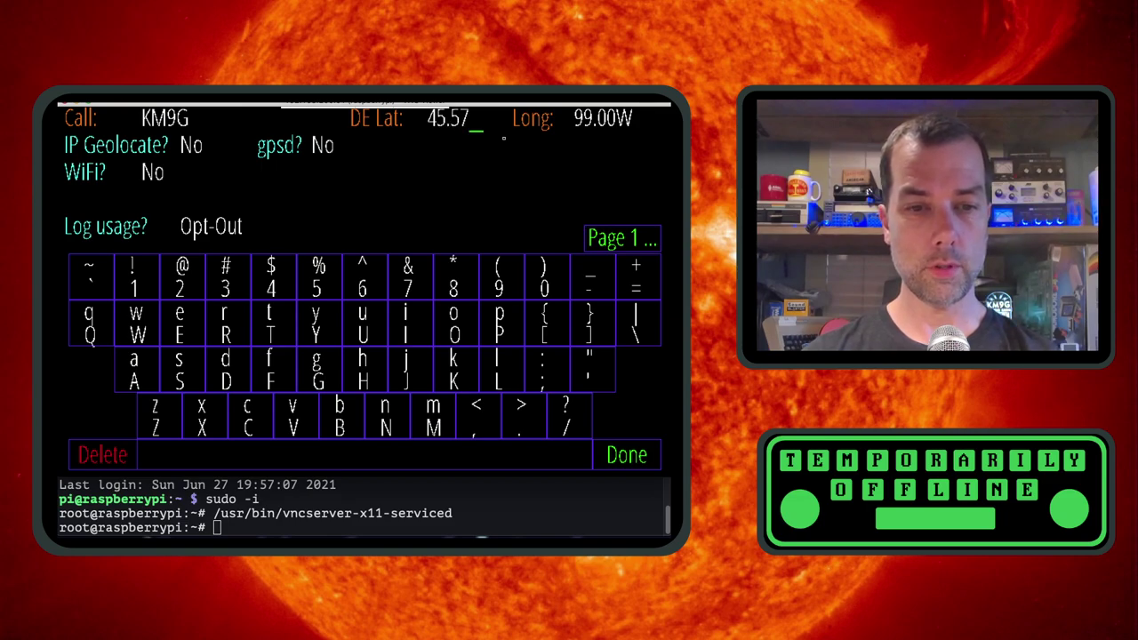
pyautogui.write('57')
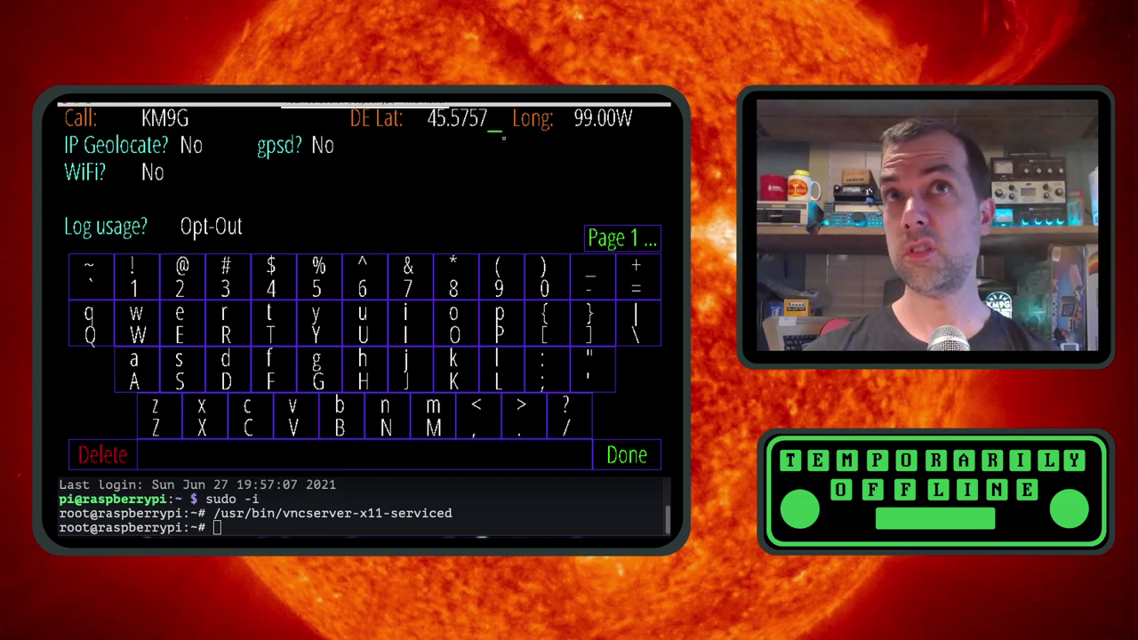
pyautogui.press('Tab')
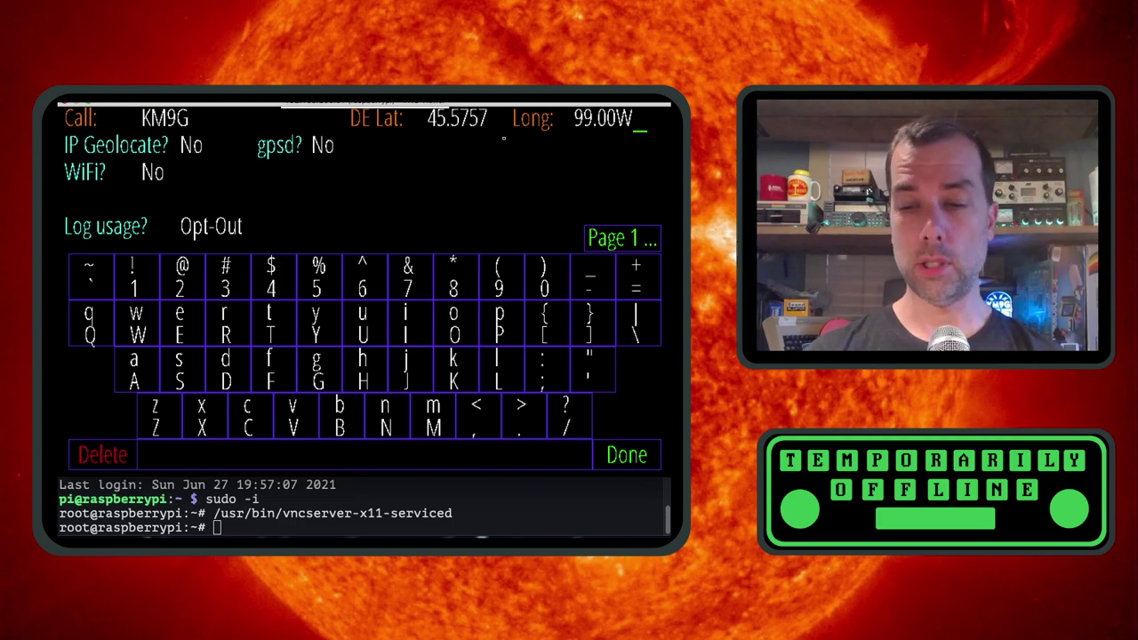
pyautogui.press('BackSpace')
pyautogui.press('BackSpace')
pyautogui.press('BackSpace')
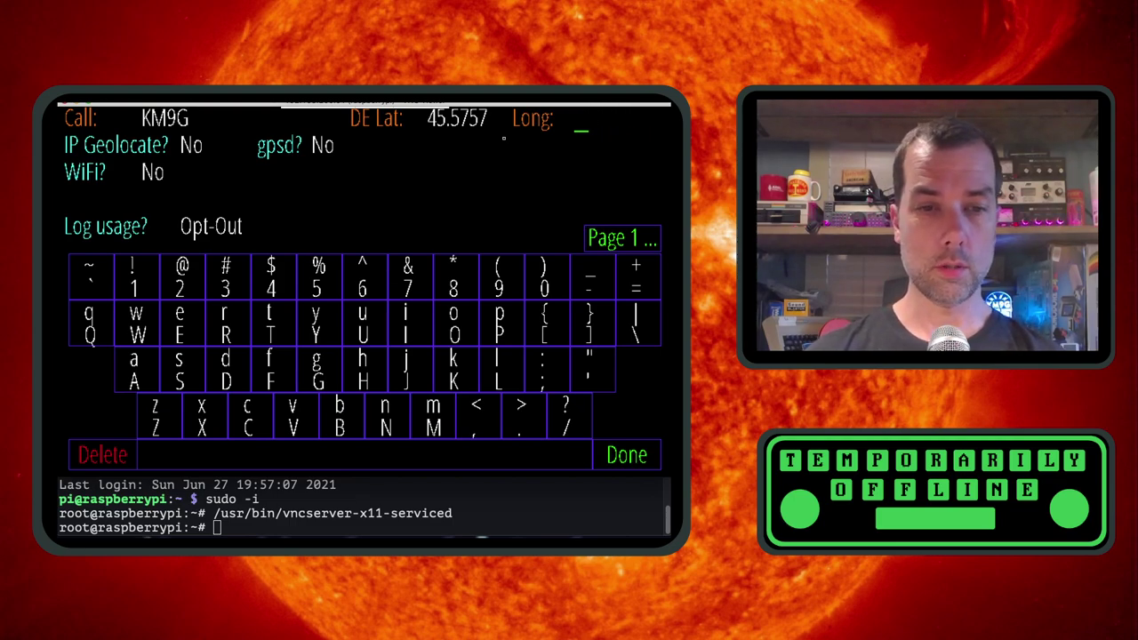
pyautogui.write('92.')
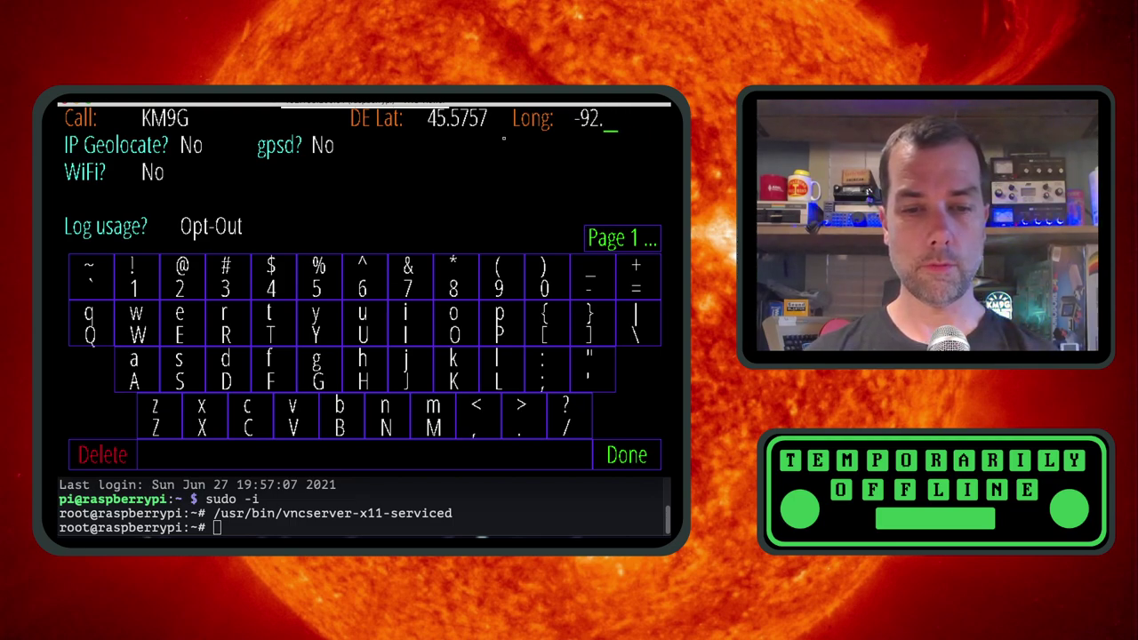
pyautogui.write('4824')
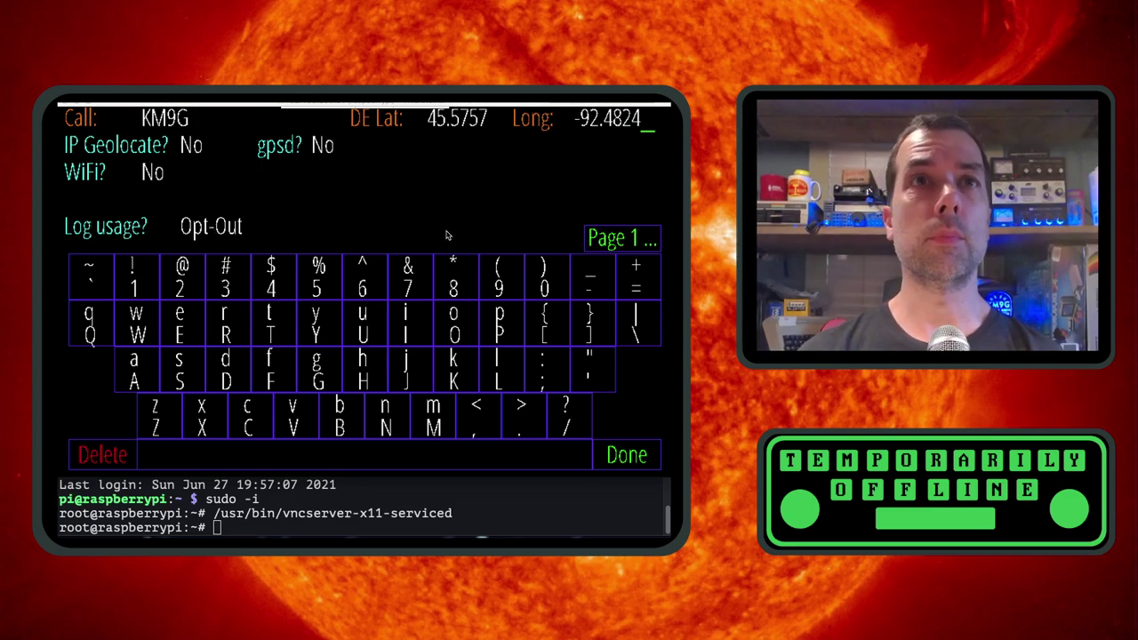
# Step: On setup page 2, enable DX cluster dxc.n9bc.com port 7300 with prefix mapping, keeping Imperial units
pyautogui.click(627, 248)
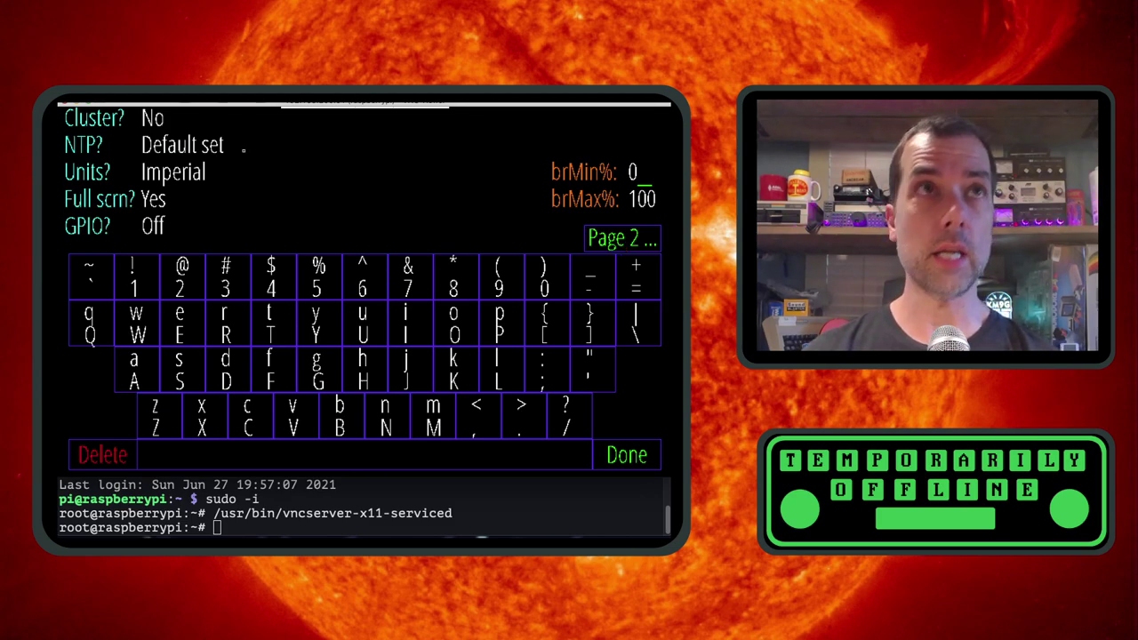
pyautogui.click(147, 133)
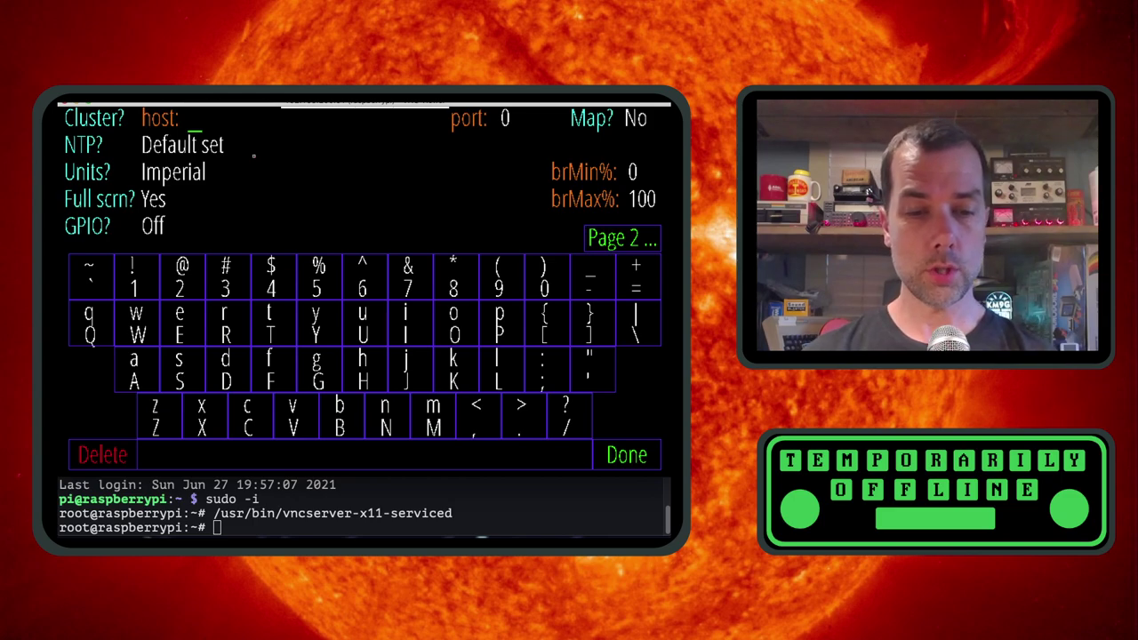
pyautogui.write('dxc.')
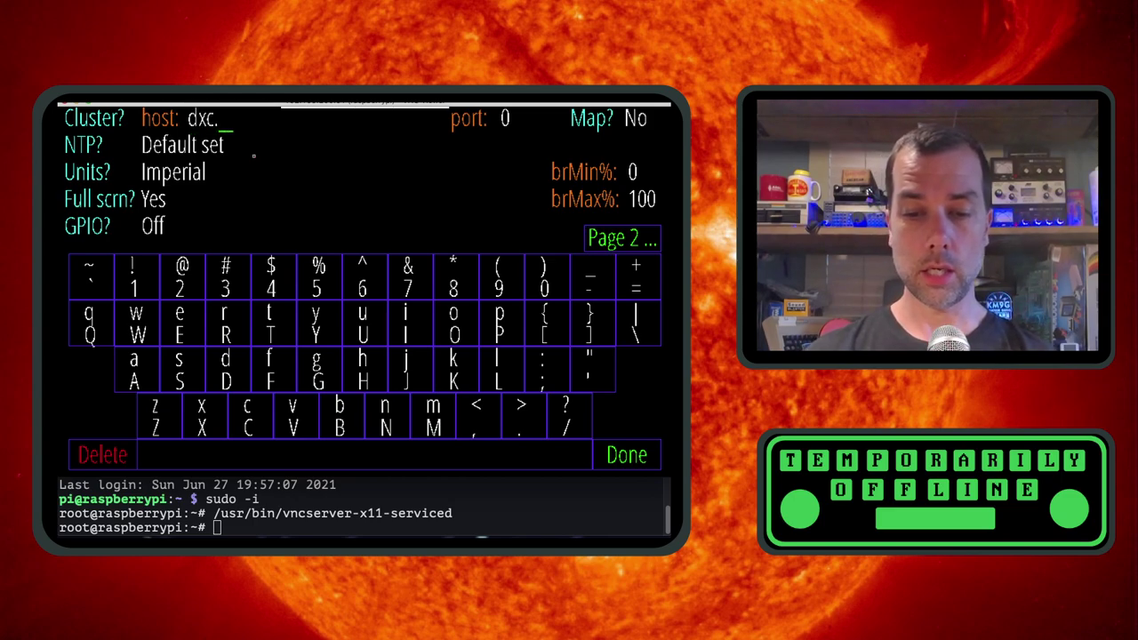
pyautogui.write('n9bc.')
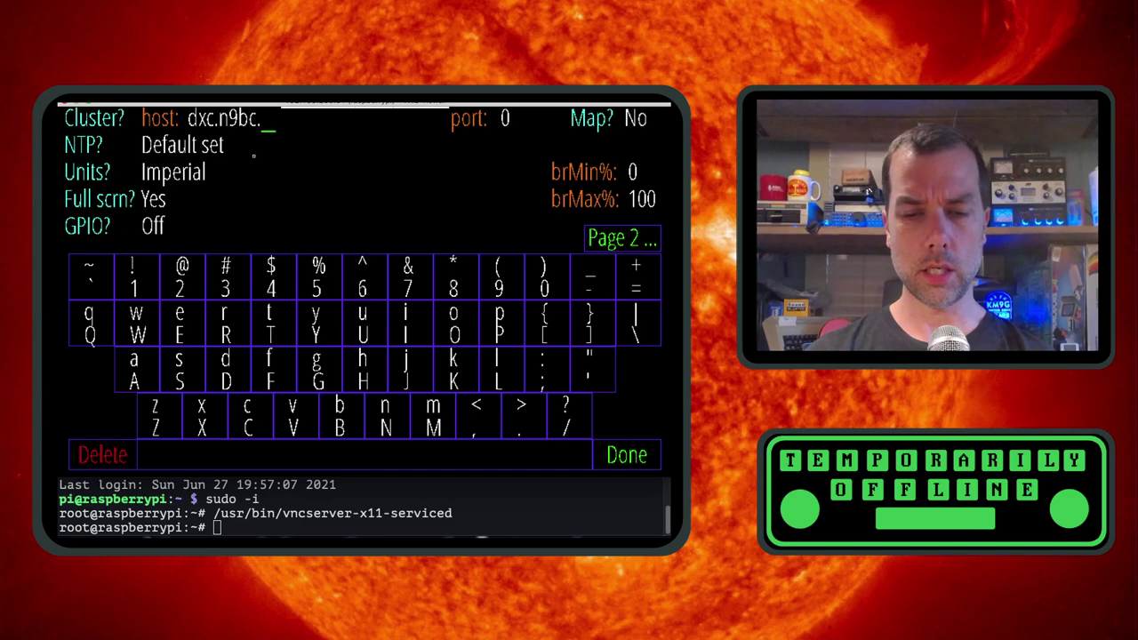
pyautogui.write('com')
pyautogui.press('Tab')
pyautogui.press('BackSpace')
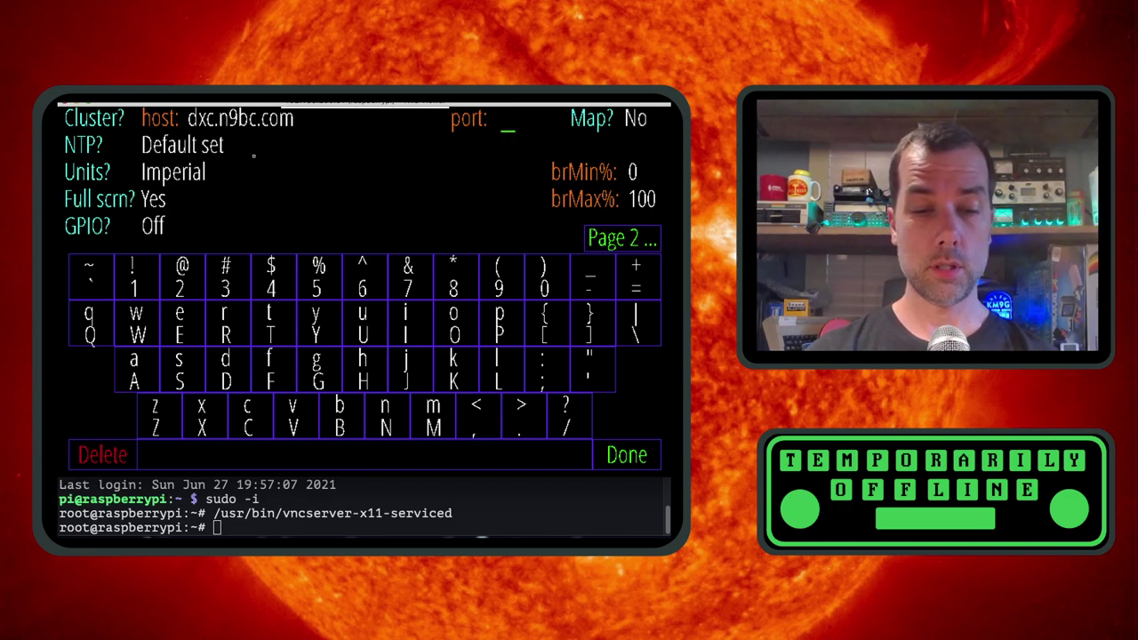
pyautogui.write('73--')
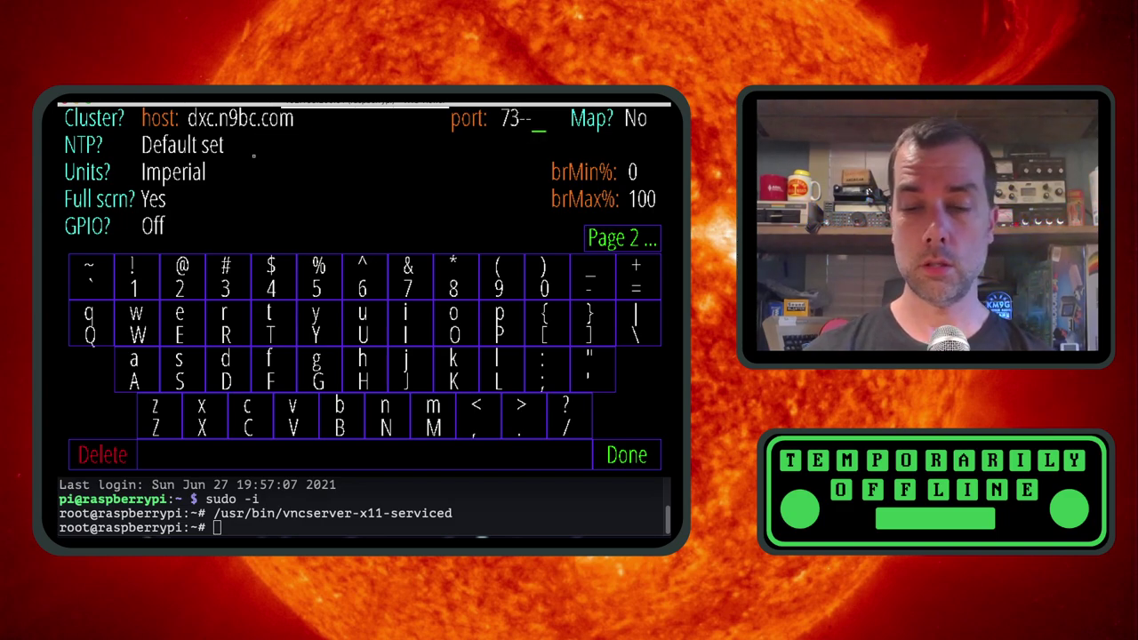
pyautogui.write('00')
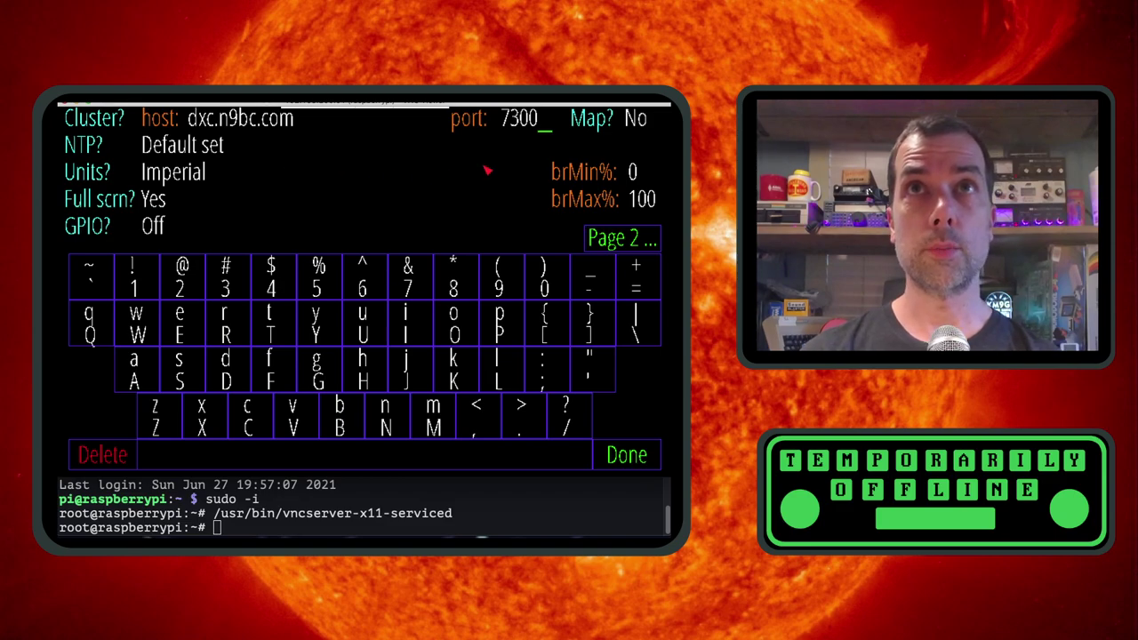
pyautogui.click(601, 127)
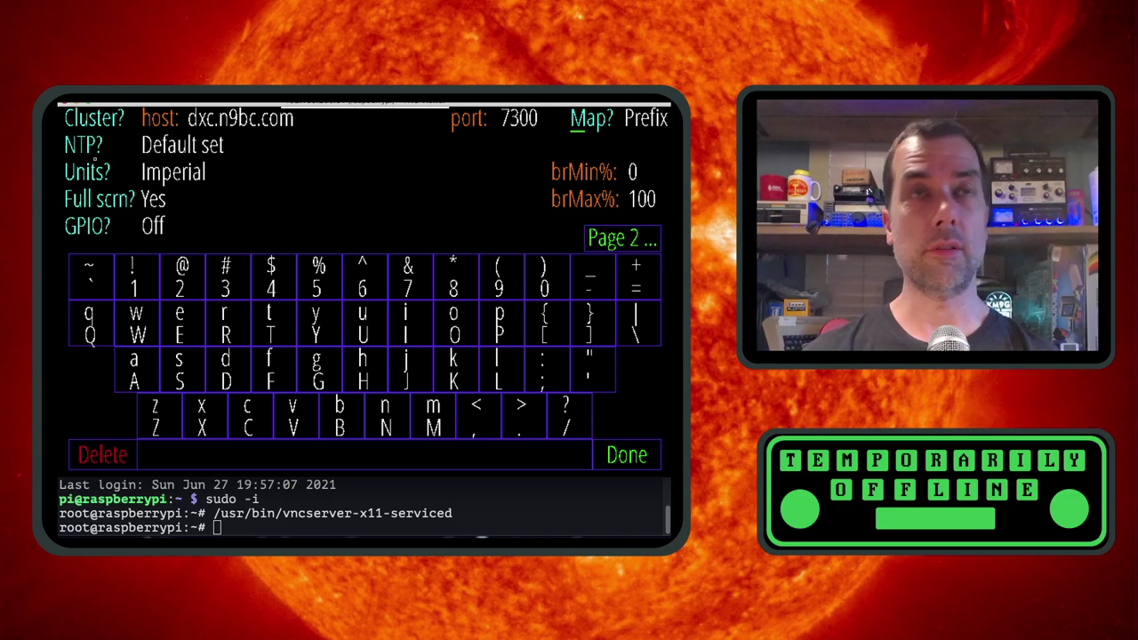
pyautogui.click(105, 178)
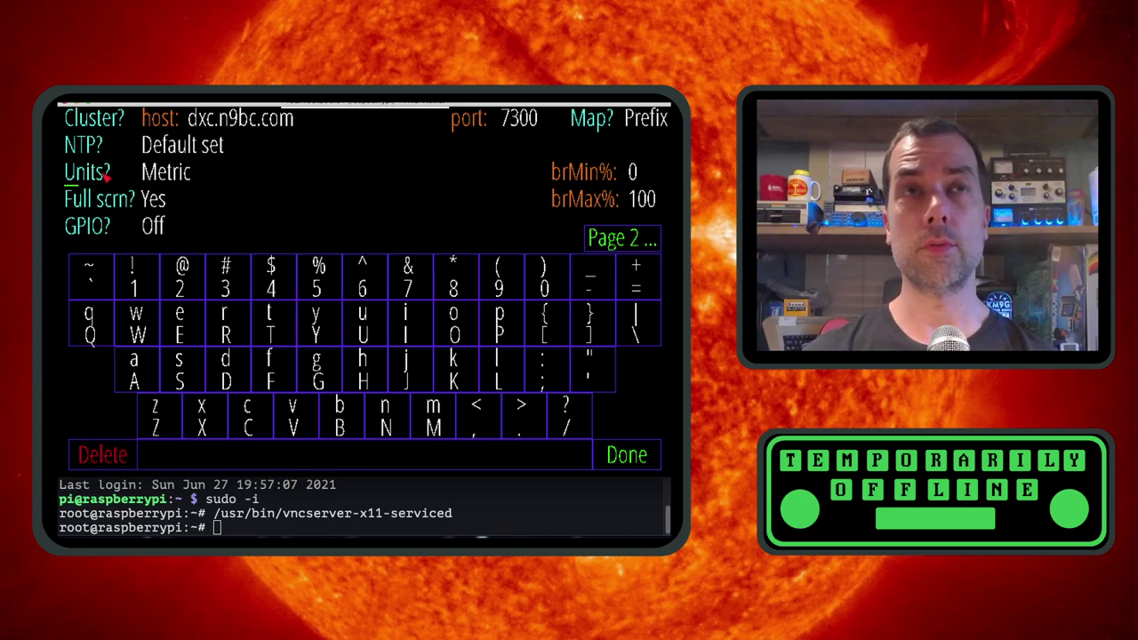
pyautogui.click(105, 178)
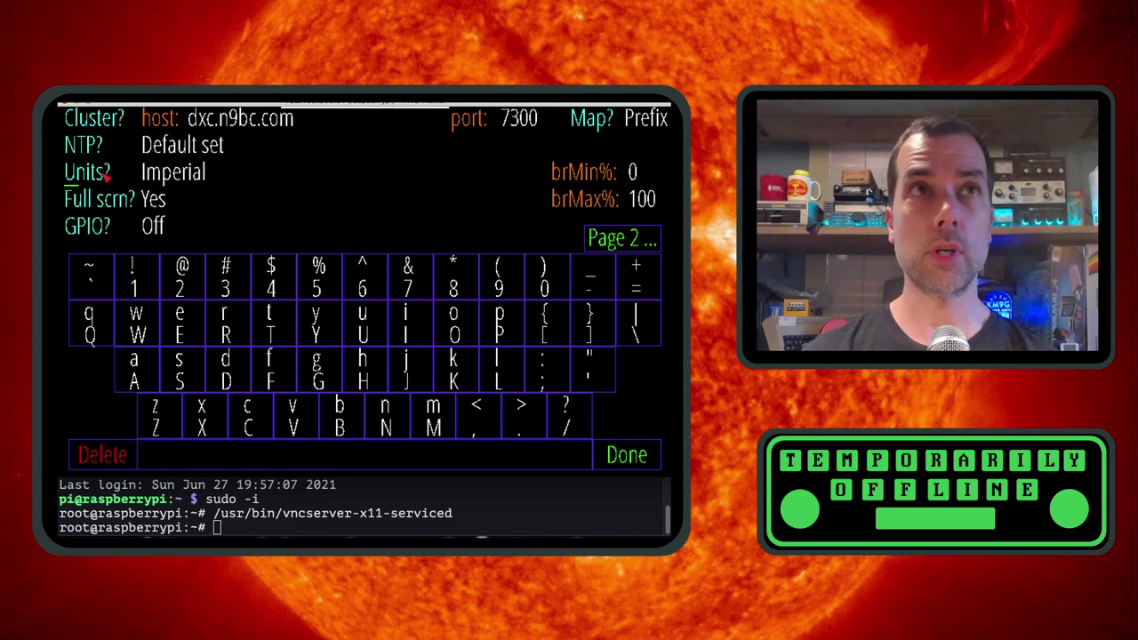
# Step: On setup page 3, set Sunday's display On time to 08:00 and Dim time to 22:00
pyautogui.click(615, 243)
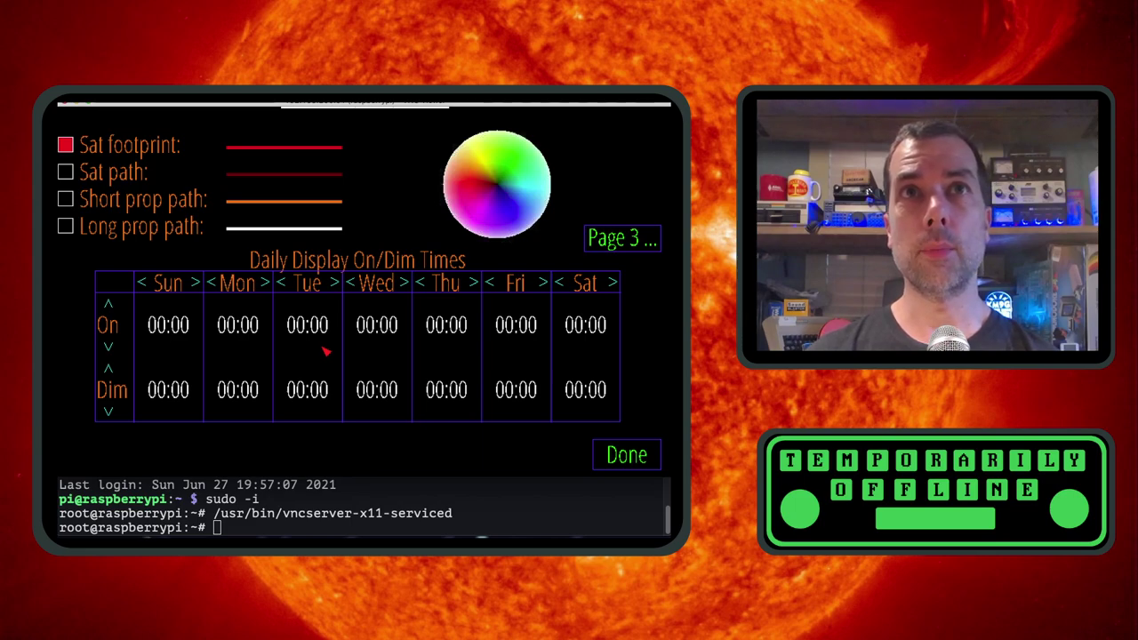
pyautogui.click(110, 304)
pyautogui.click(109, 304)
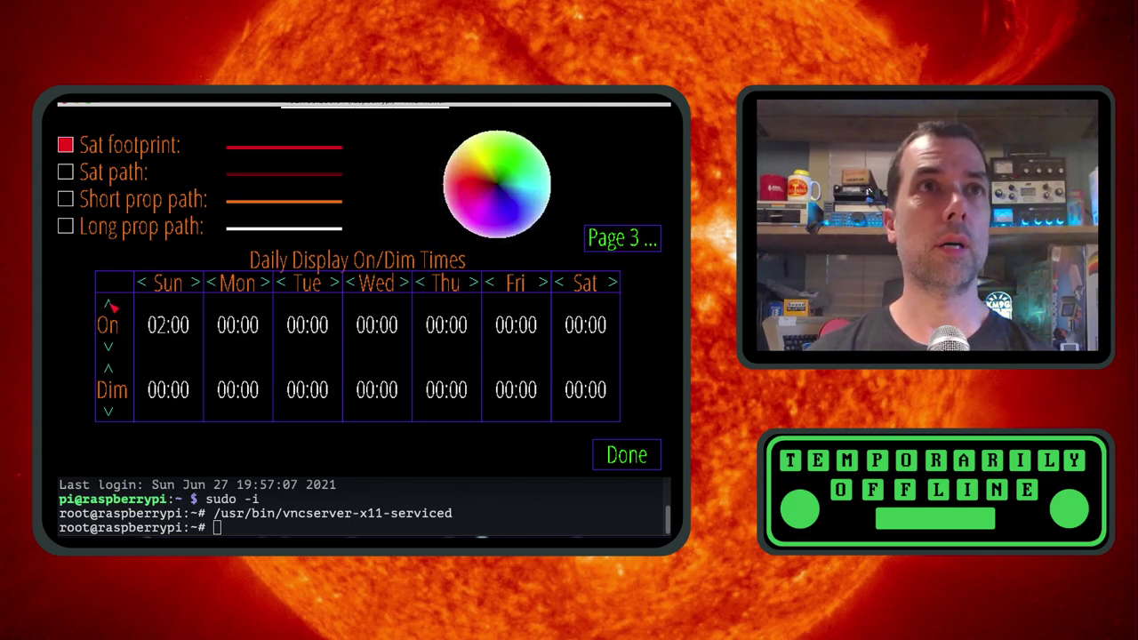
pyautogui.click(109, 304)
pyautogui.click(110, 304)
pyautogui.click(109, 304)
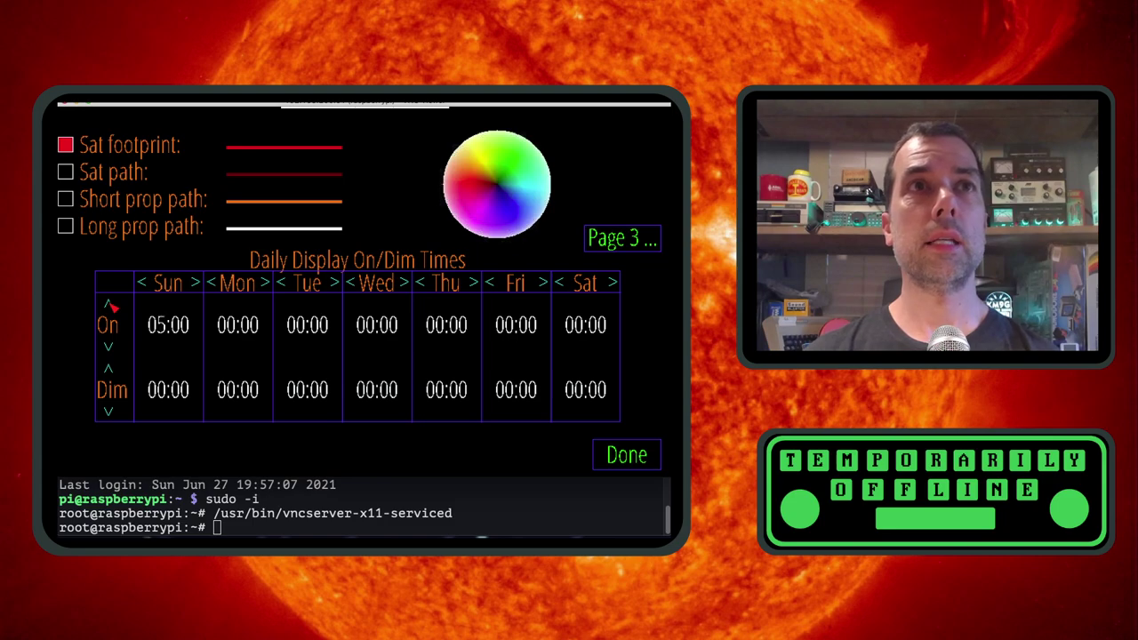
pyautogui.click(109, 304)
pyautogui.click(109, 304)
pyautogui.click(110, 304)
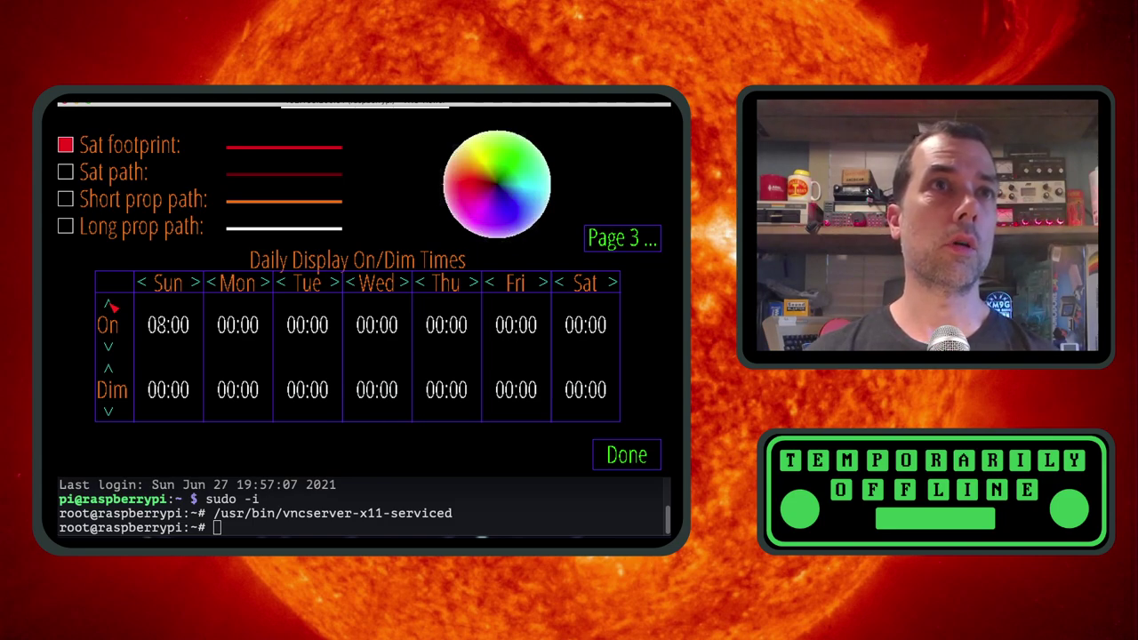
pyautogui.click(110, 411)
pyautogui.click(111, 412)
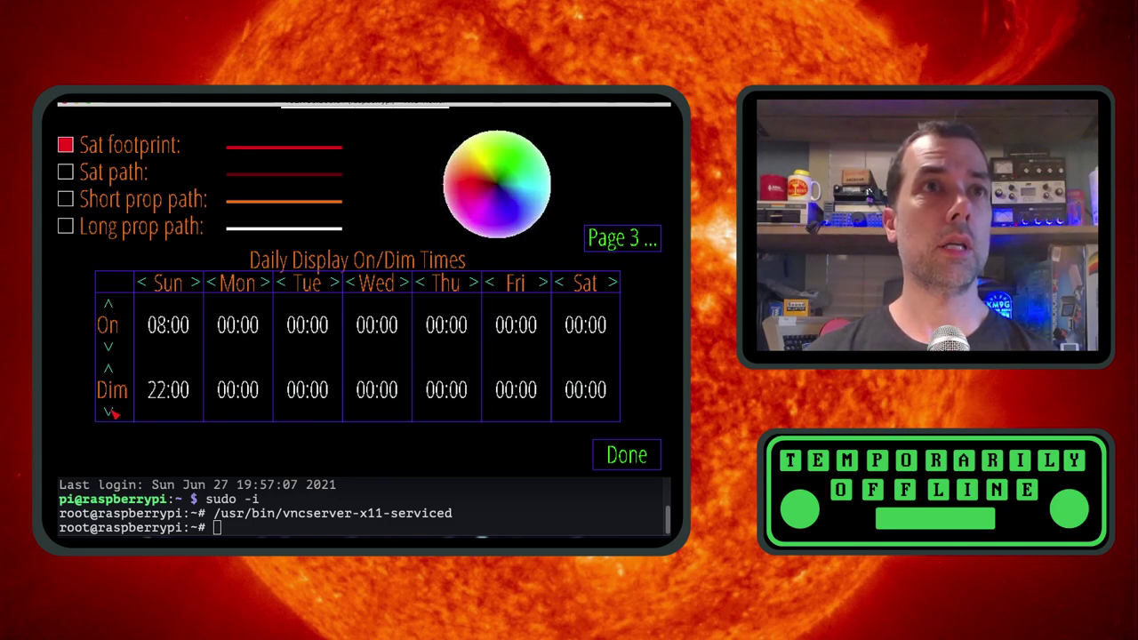
# Step: Copy the 08:00–22:00 times to Monday through Saturday and cycle back to setup page 1
pyautogui.click(198, 282)
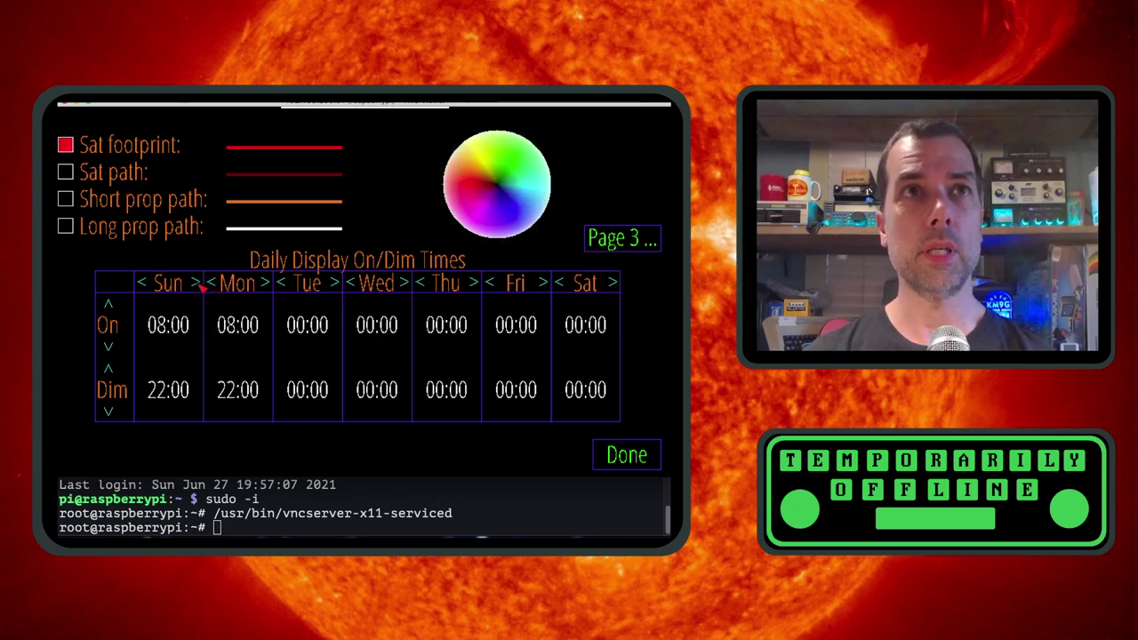
pyautogui.click(266, 283)
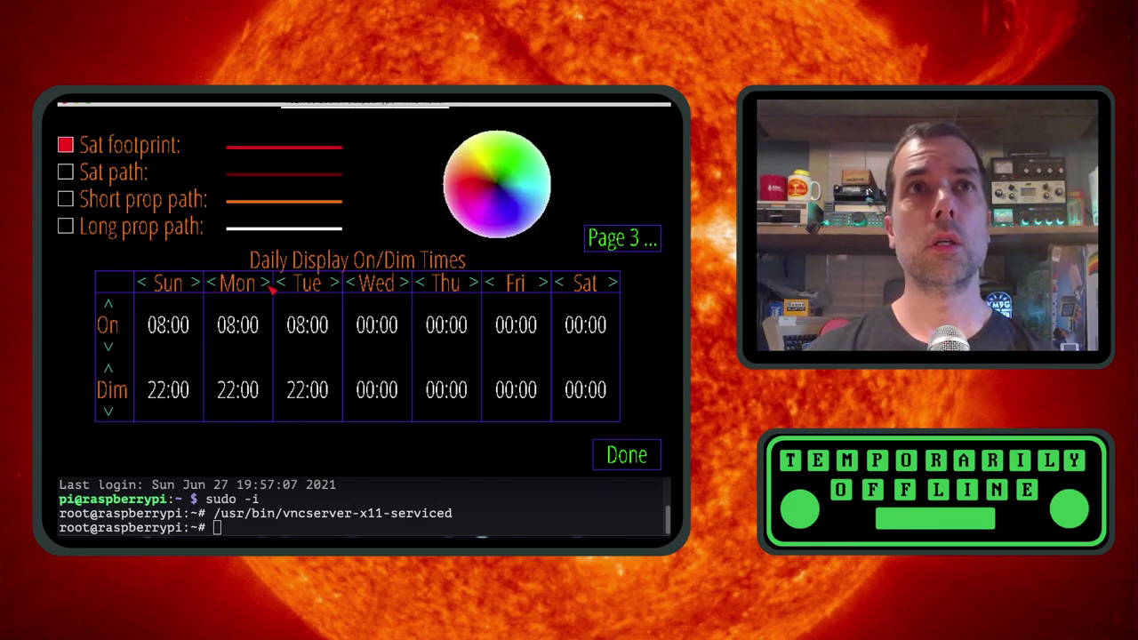
pyautogui.click(339, 285)
pyautogui.click(405, 285)
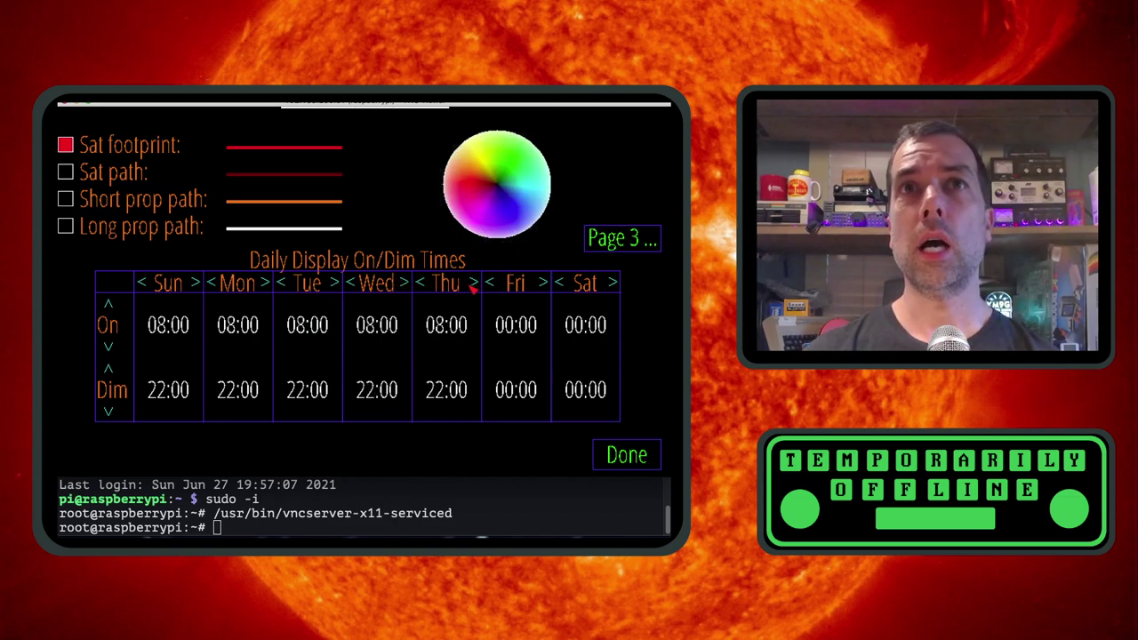
pyautogui.click(473, 284)
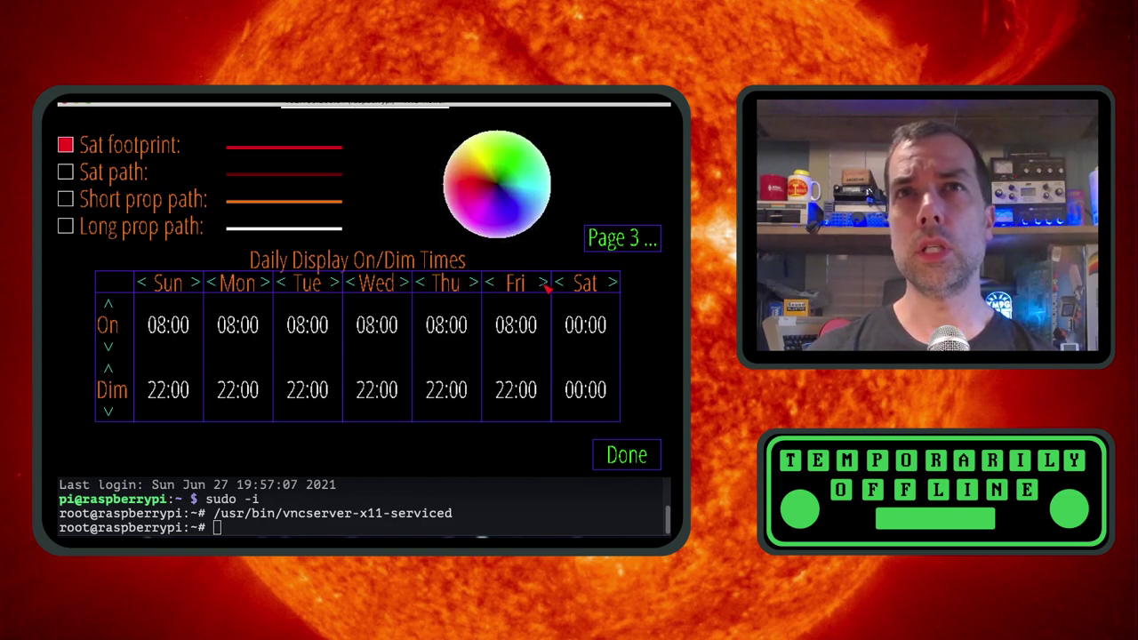
pyautogui.click(544, 285)
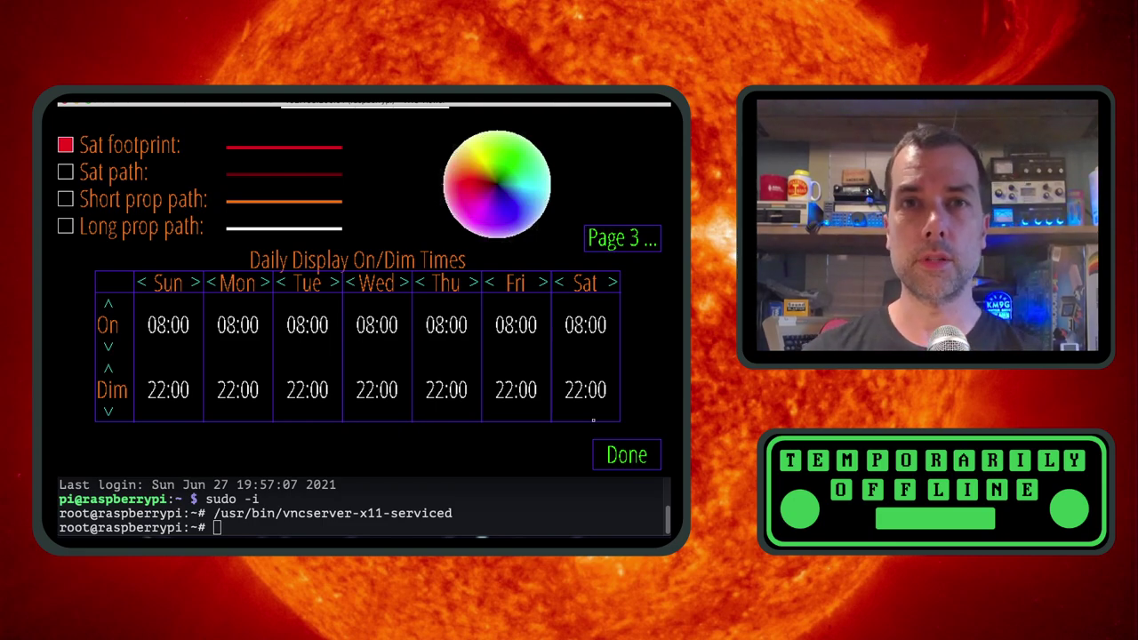
pyautogui.click(615, 240)
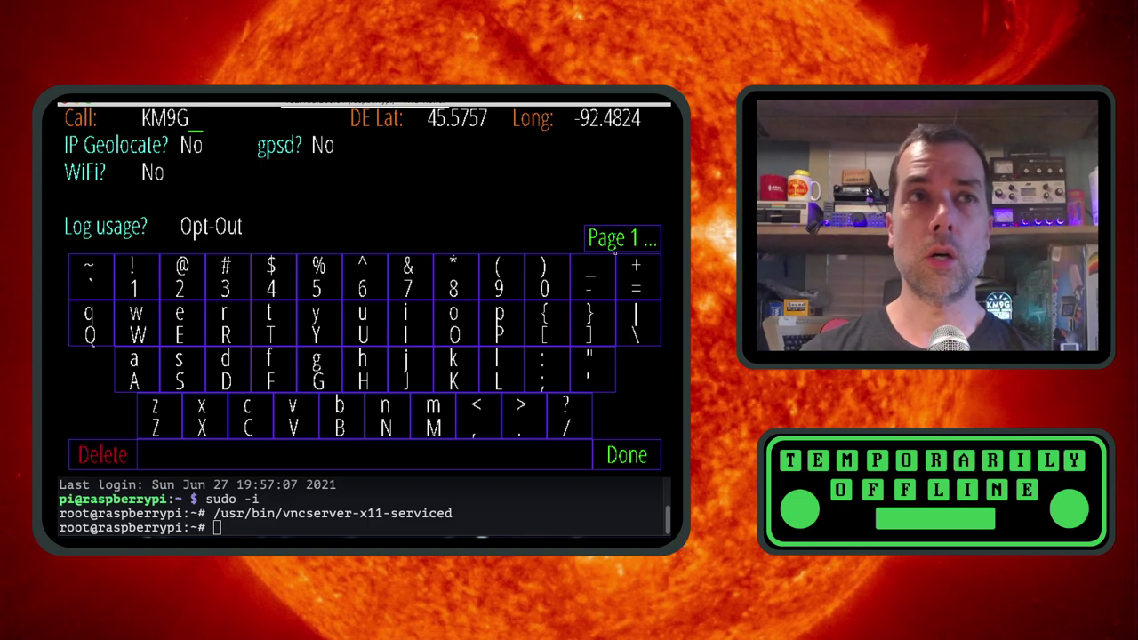
# Step: Finish setup with Done to start the HamClock main display
pyautogui.click(640, 455)
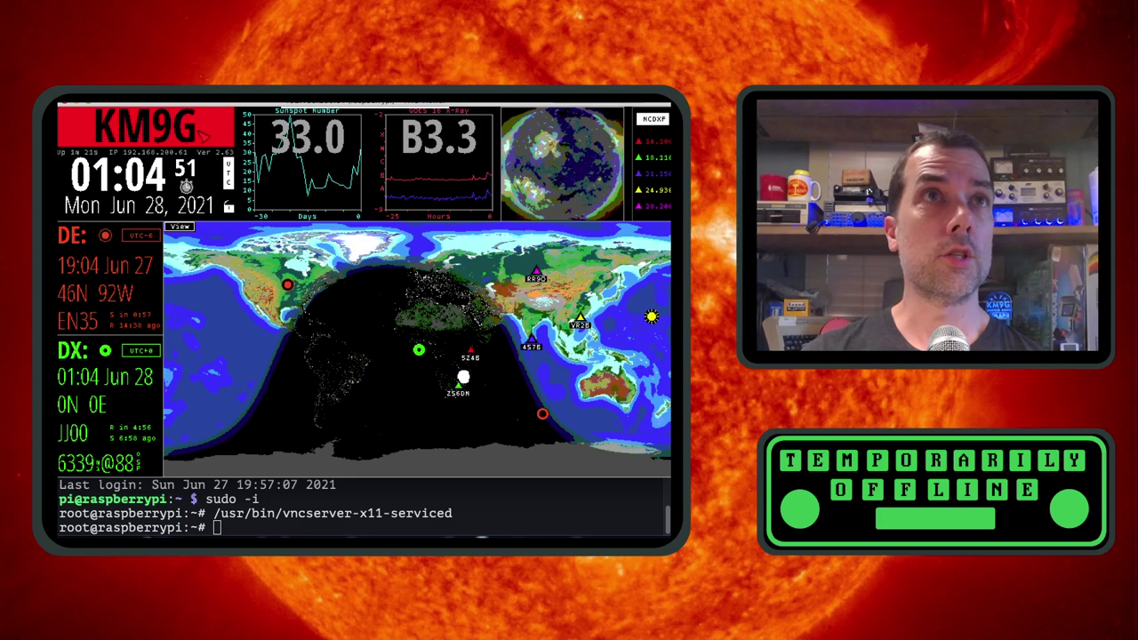
# Step: Cycle the callsign banner colours until it has a cyan background, then leave the clock display
pyautogui.click(193, 140)
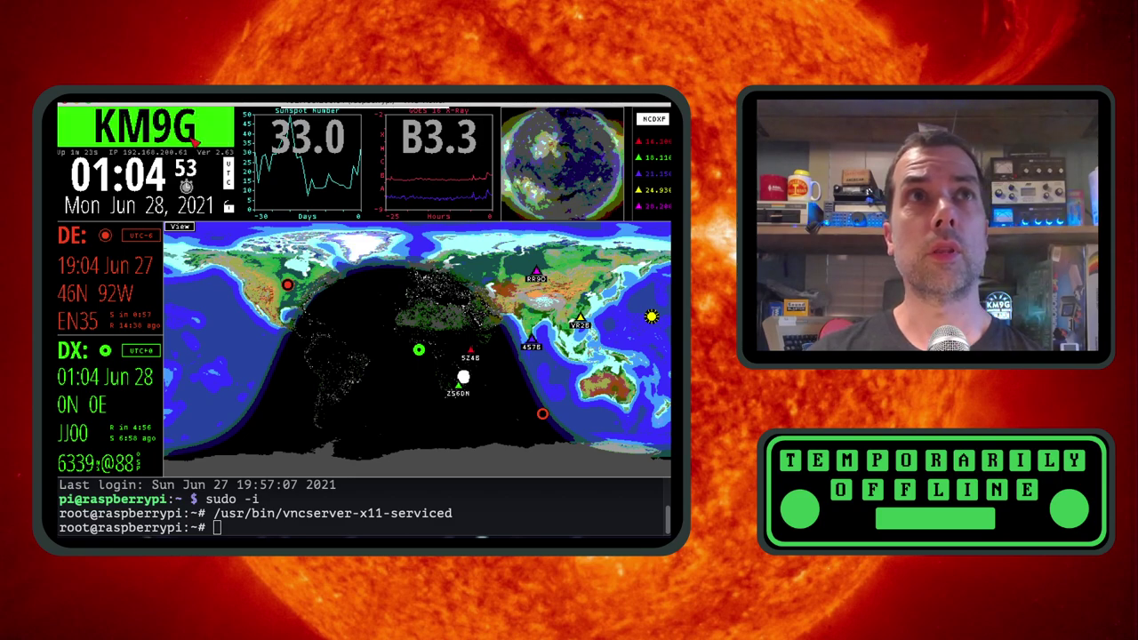
pyautogui.click(192, 139)
pyautogui.click(192, 139)
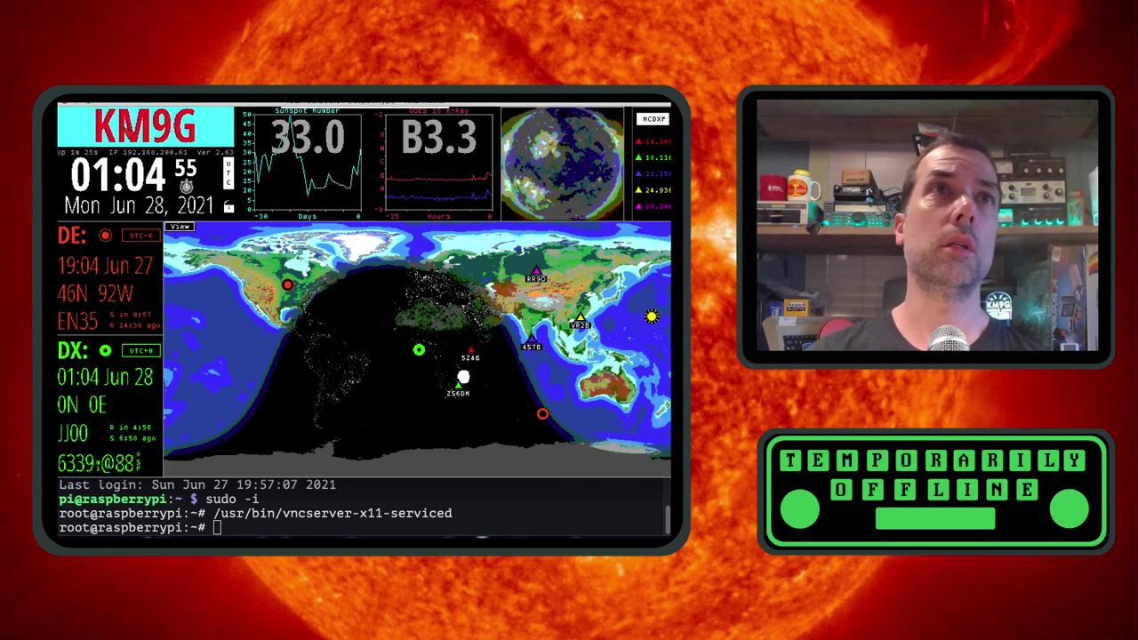
pyautogui.click(123, 132)
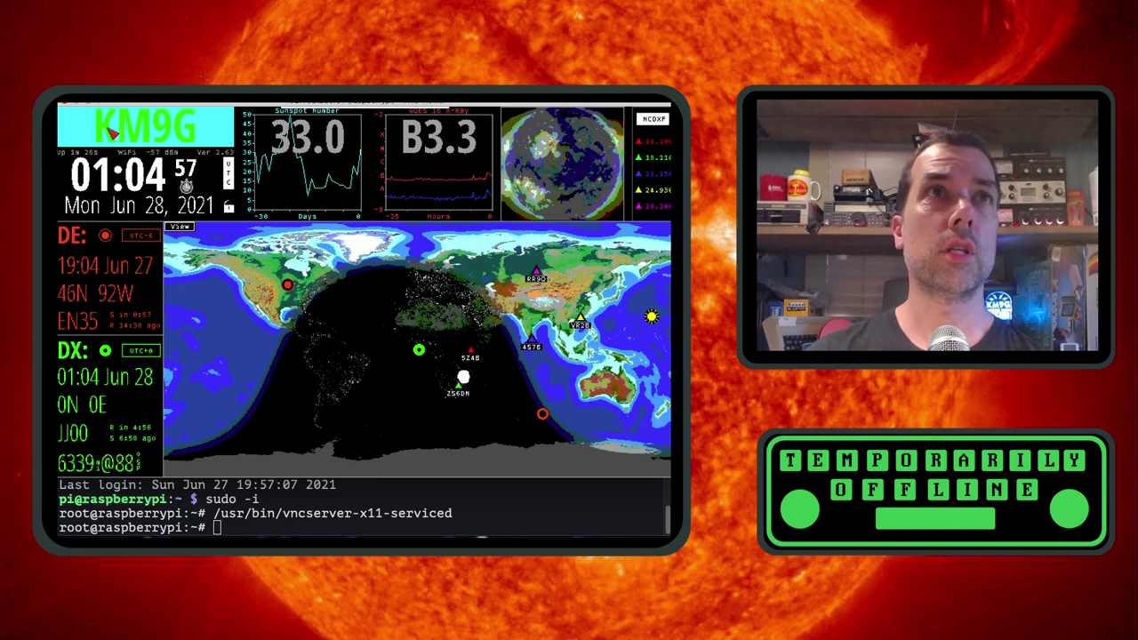
pyautogui.click(122, 132)
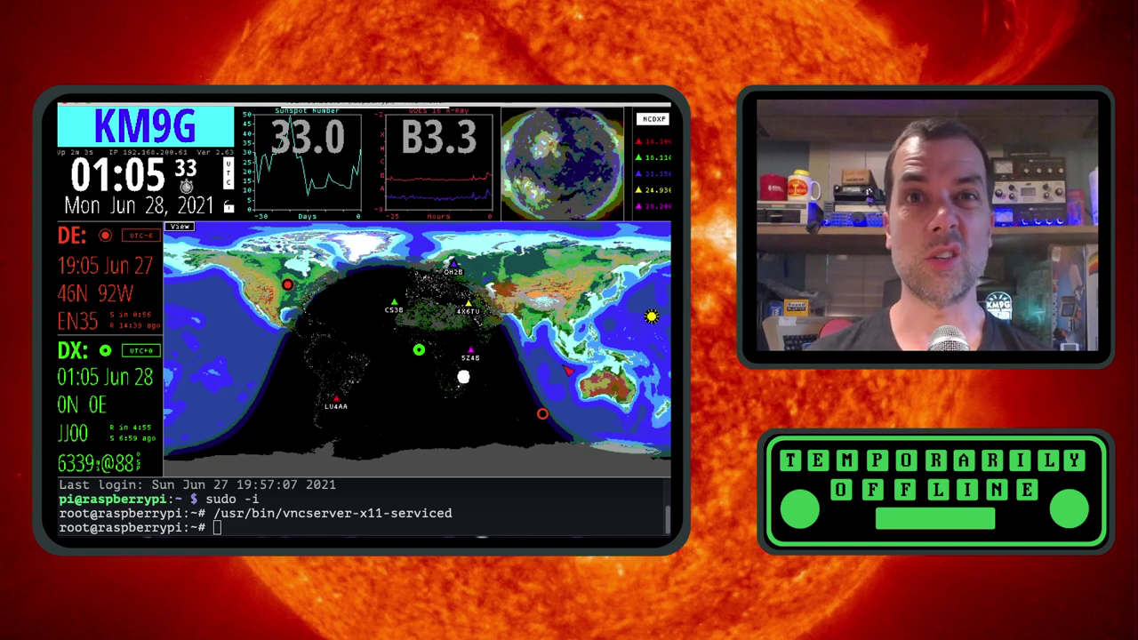
pyautogui.hotkey('ctrl', 'l')
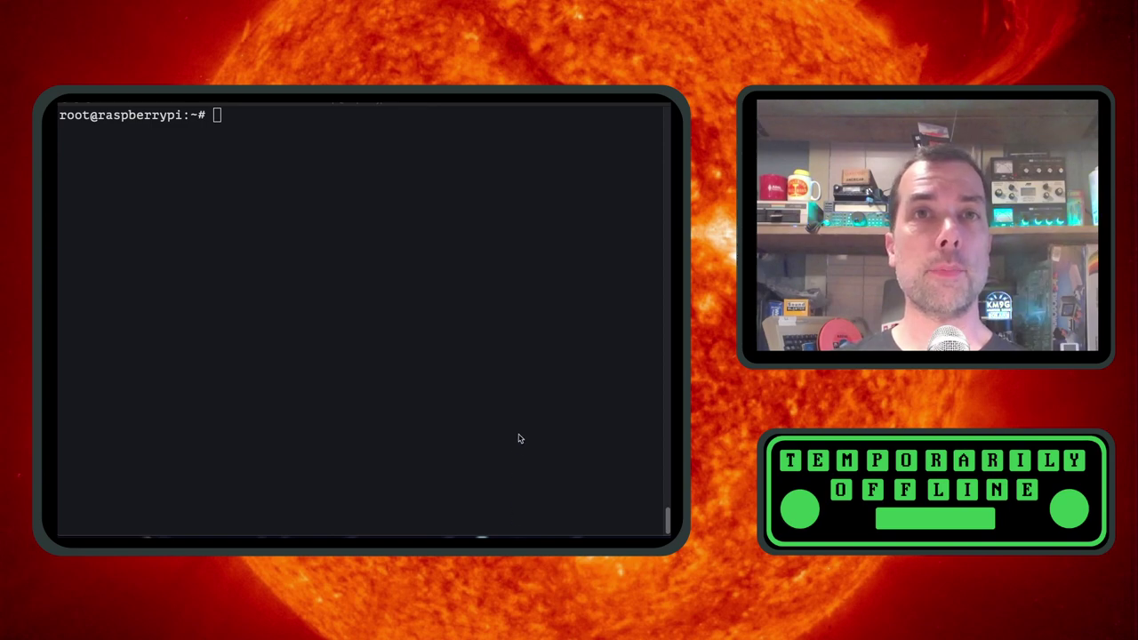
# Step: Bring the Terminal window with the root shell to the front
pyautogui.click(532, 312)
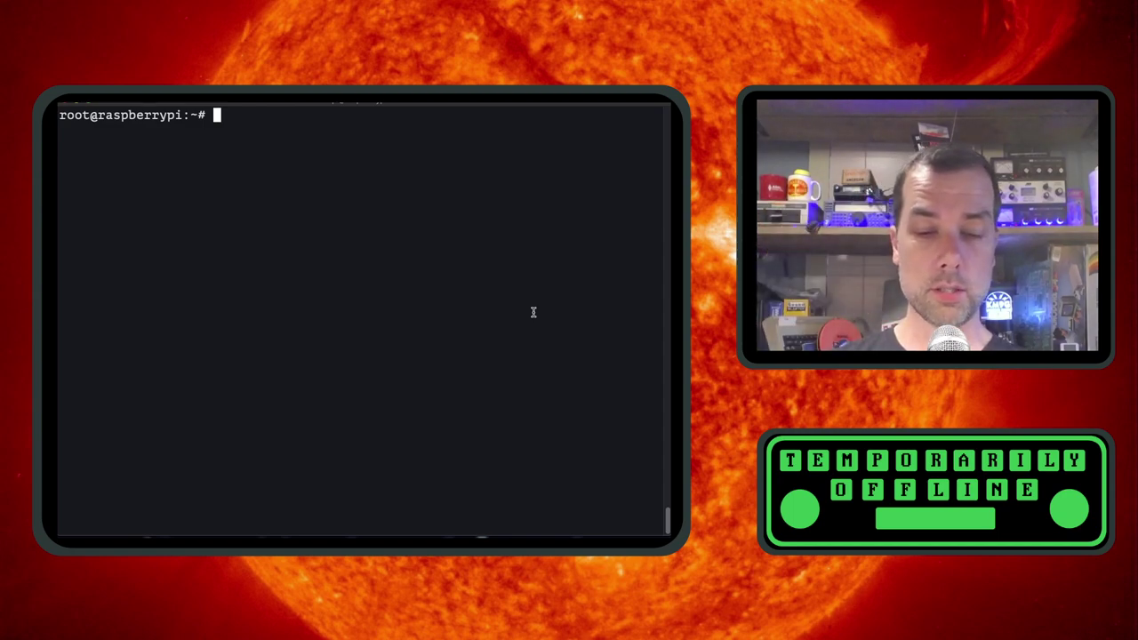
# Step: Exit the root shell, return home, and create /home/pi/.config/lxsession/LXDE-pi with mkdir -p
pyautogui.write('exit')
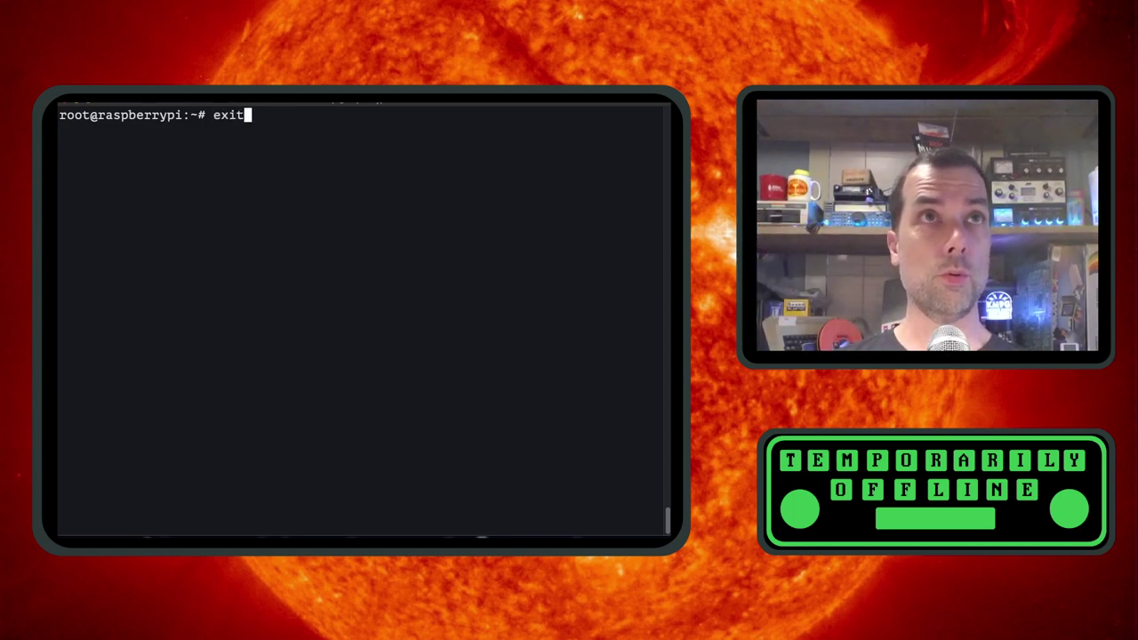
pyautogui.press('Return')
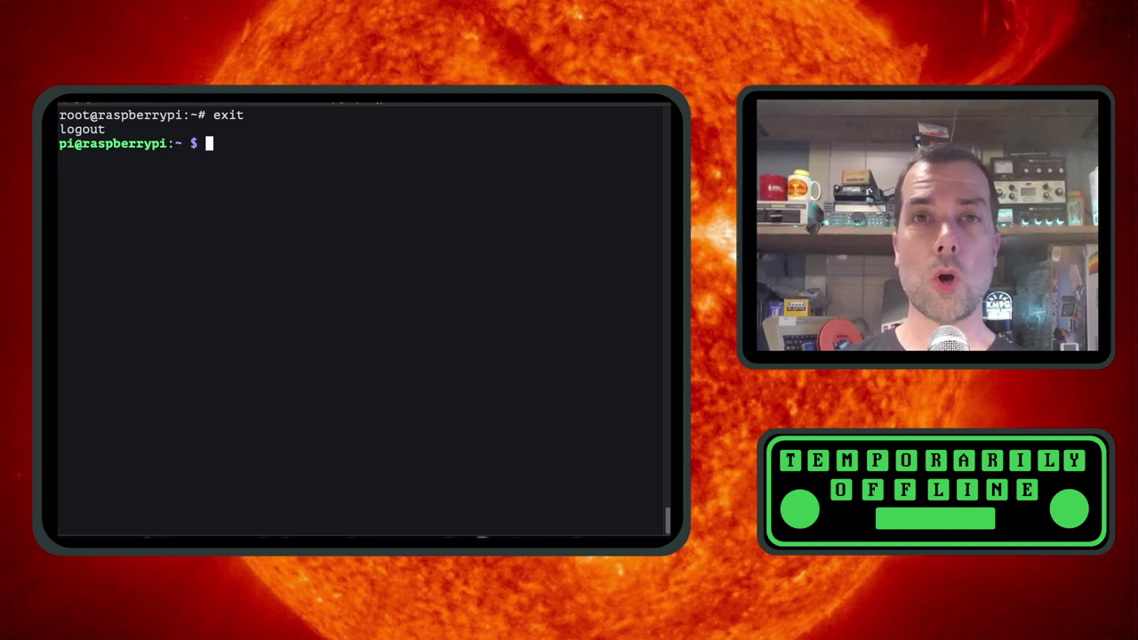
pyautogui.write('cd')
pyautogui.press('Return')
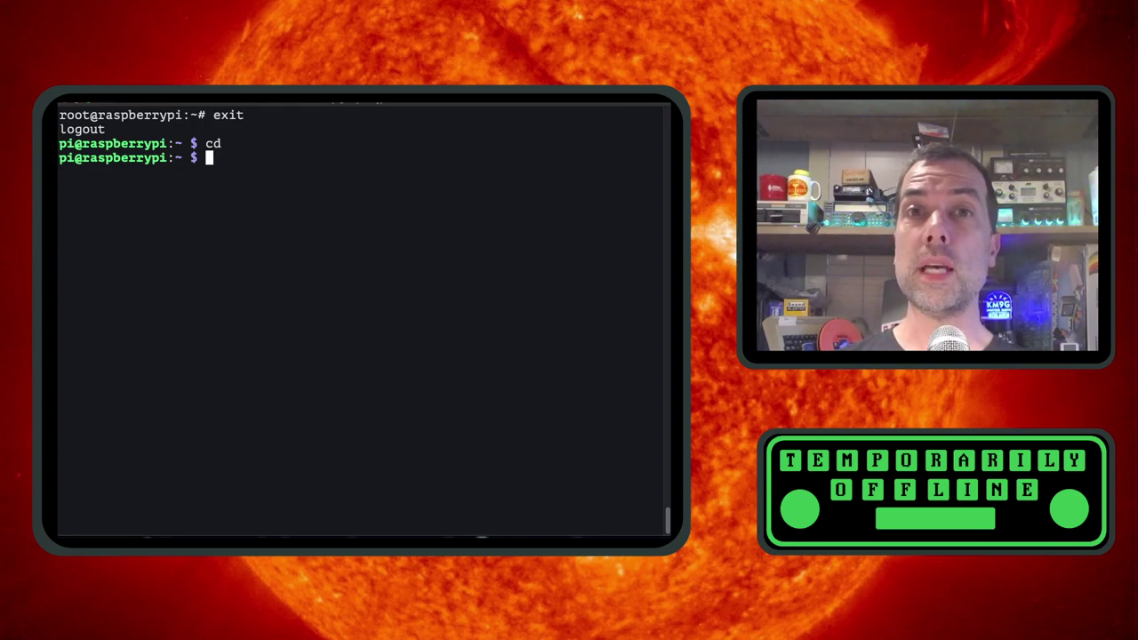
pyautogui.write('mkdir -p /home/pi/.config/lxsession/LXDE-pi')
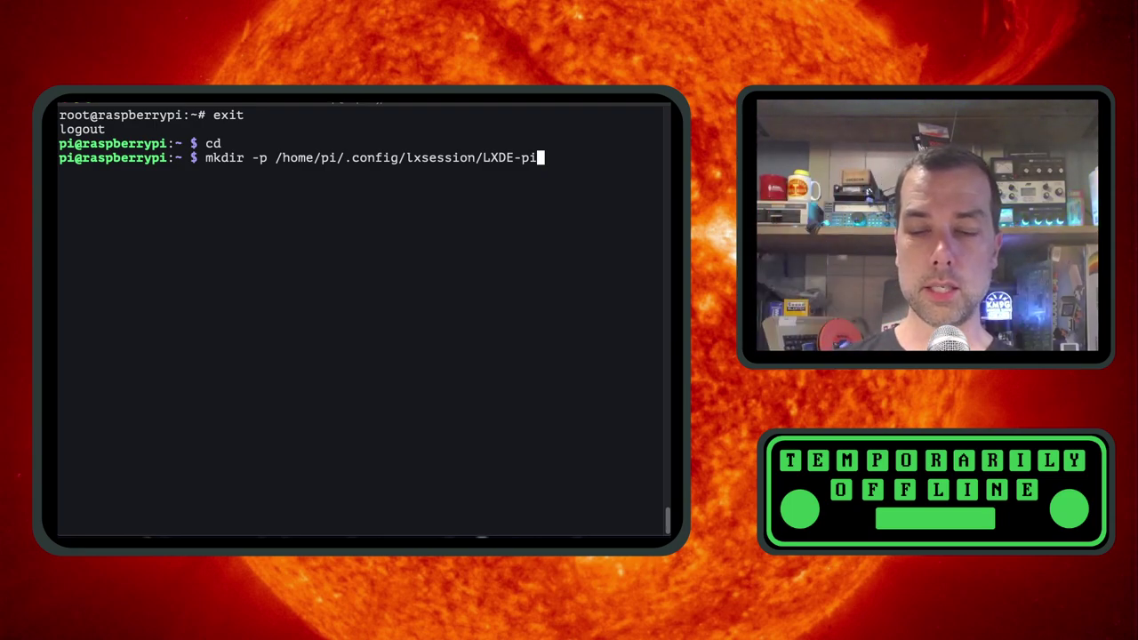
pyautogui.press('Return')
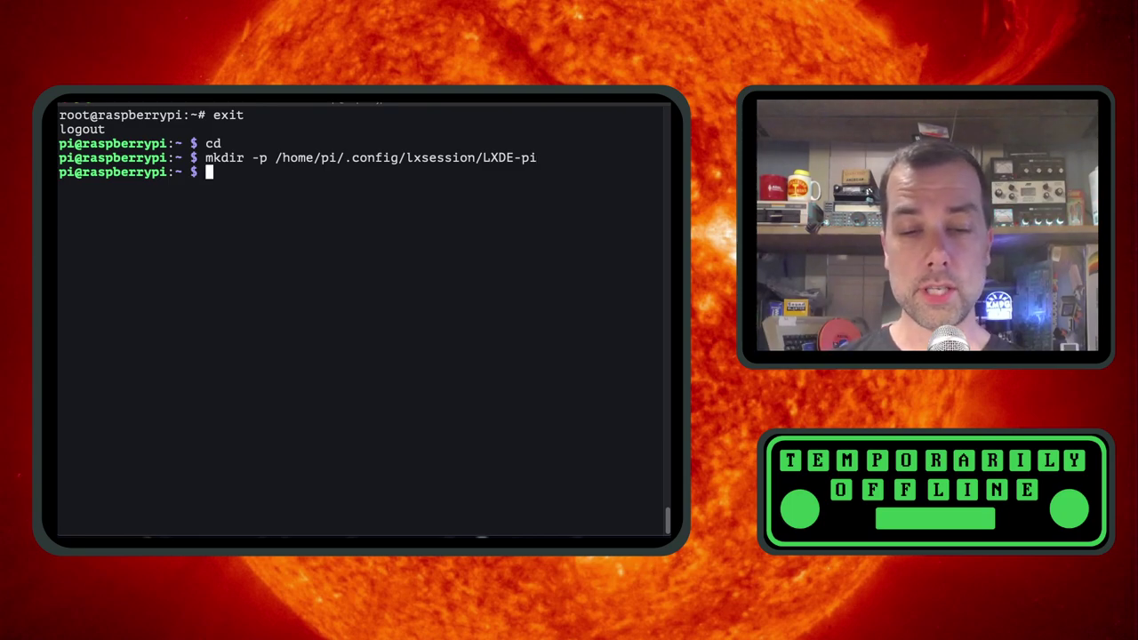
# Step: Change into the LXDE-pi folder by editing the recalled mkdir command, then cancel the leftover line
pyautogui.press('Up')
pyautogui.press('Home')
pyautogui.write('cd')
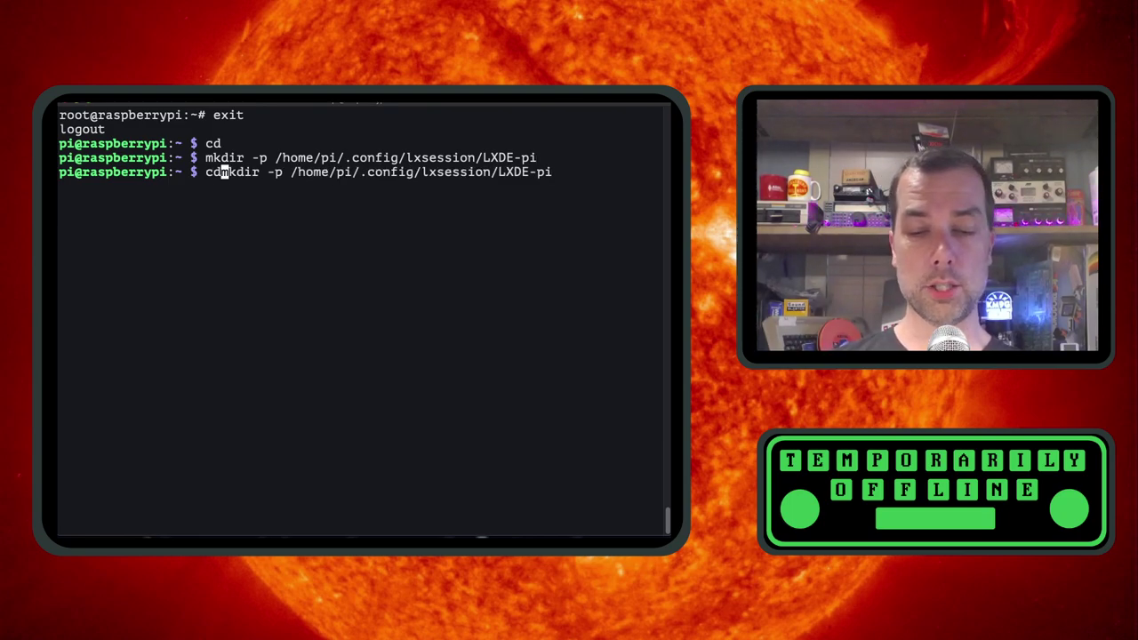
pyautogui.press('Delete')
pyautogui.press('Delete')
pyautogui.press('Delete')
pyautogui.press('Delete')
pyautogui.press('Delete')
pyautogui.press('Delete')
pyautogui.press('Delete')
pyautogui.press('Delete')
pyautogui.press('Delete')
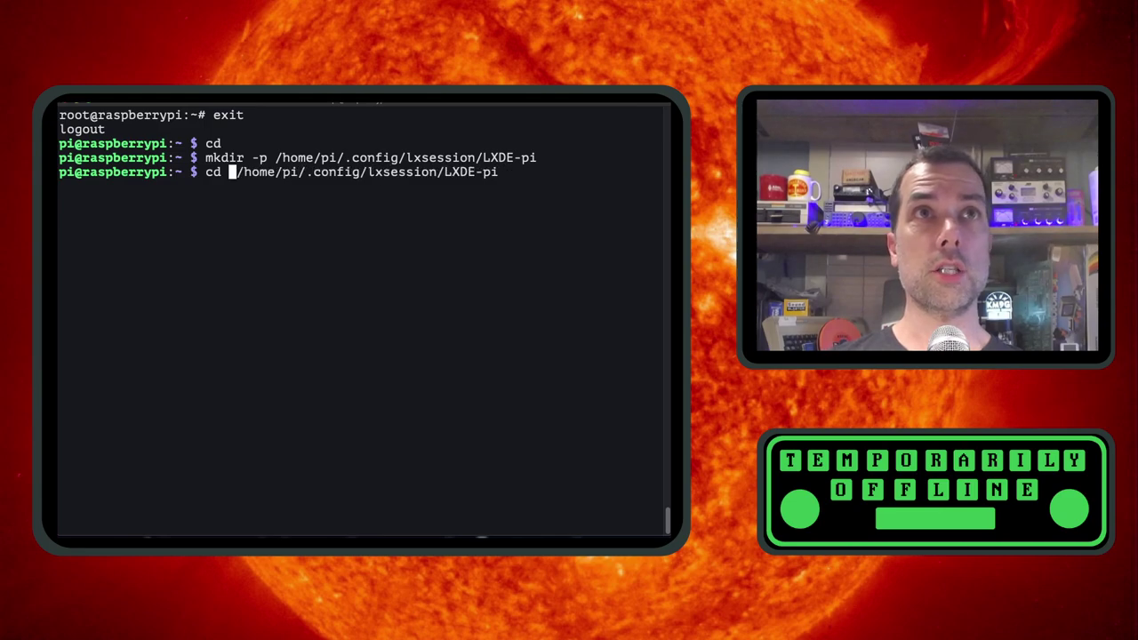
pyautogui.press('Delete')
pyautogui.press('Return')
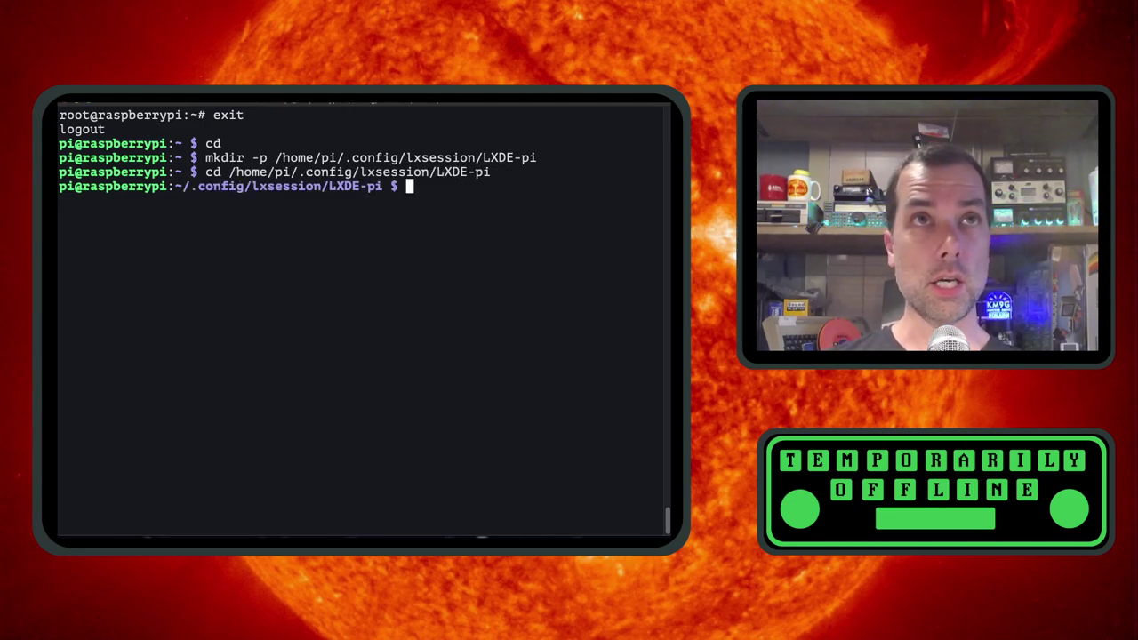
pyautogui.press('Up')
pyautogui.press('Home')
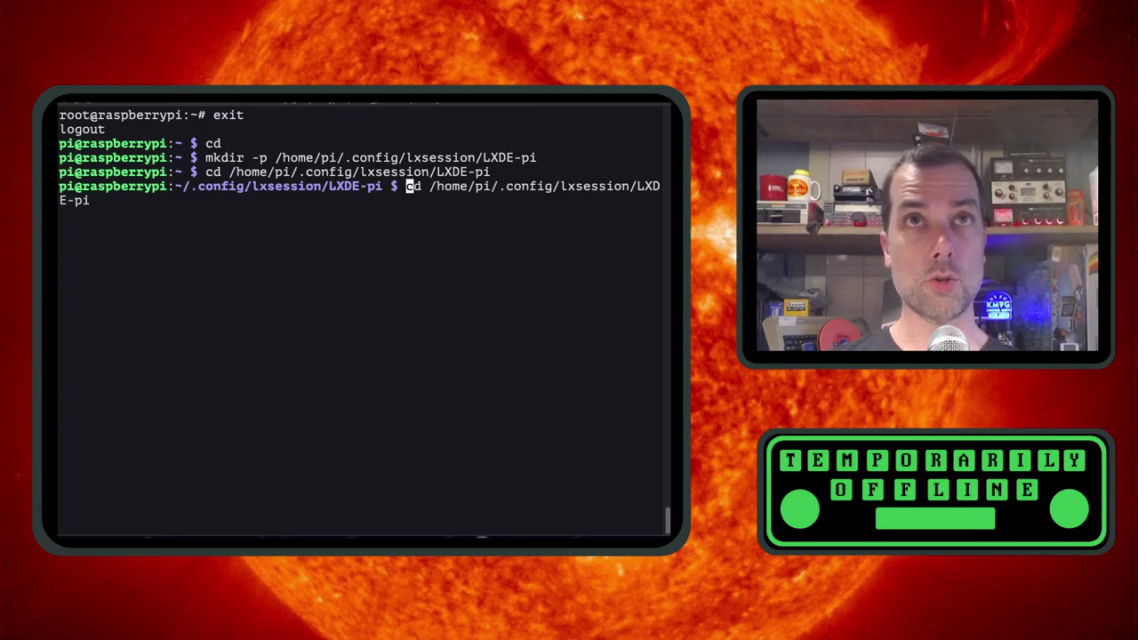
pyautogui.press('Delete')
pyautogui.press('Delete')
pyautogui.press('Delete')
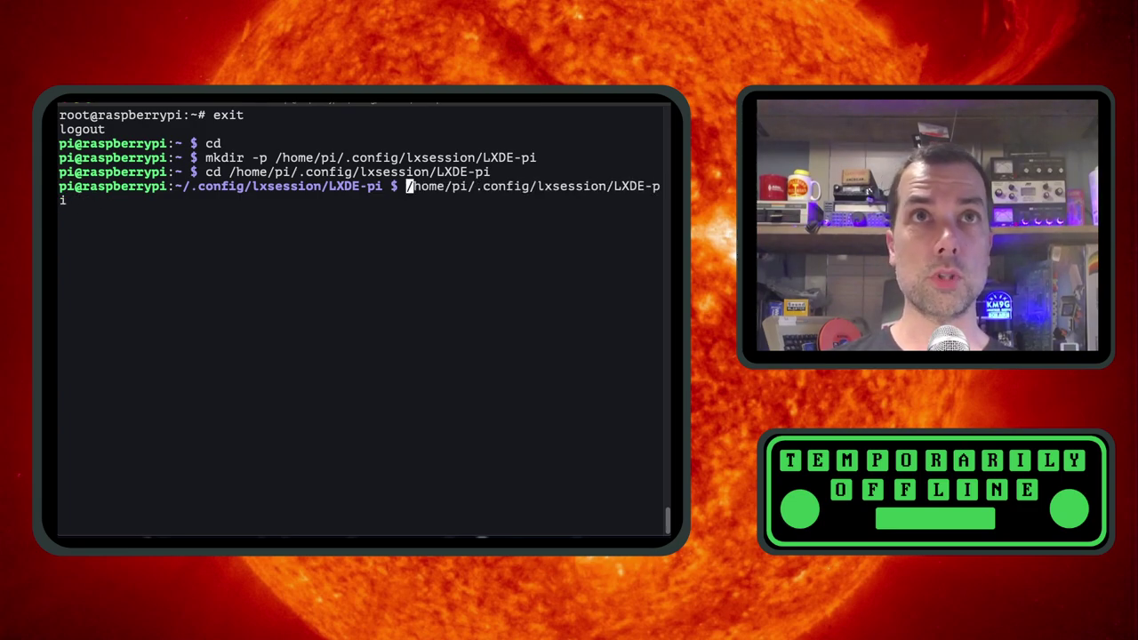
pyautogui.hotkey('ctrl', 'c')
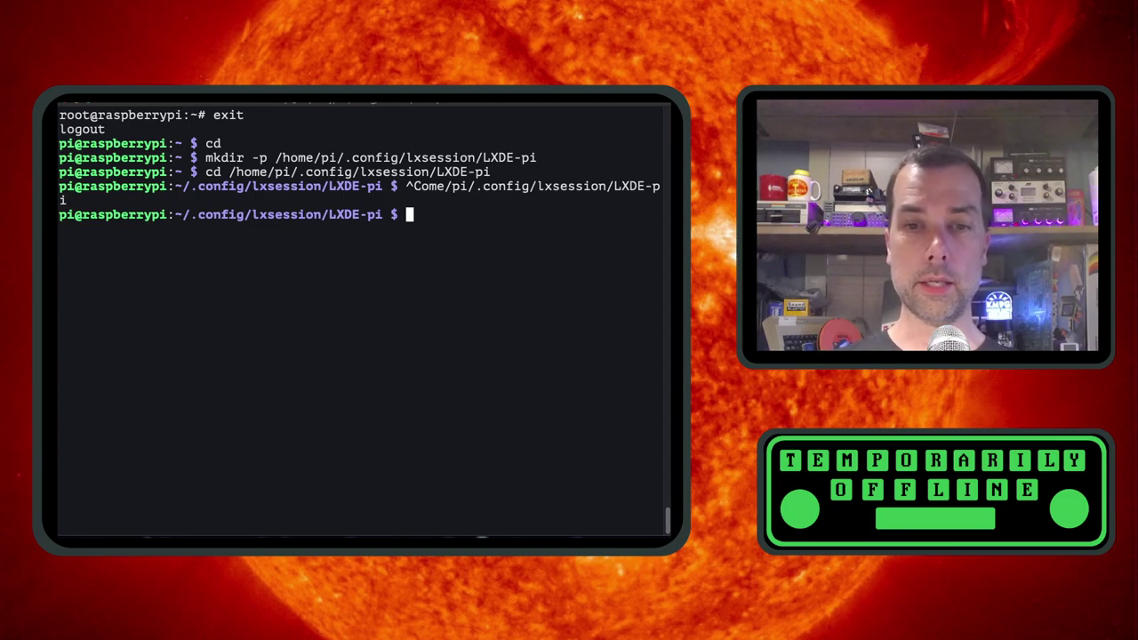
pyautogui.write('cp notstart ')
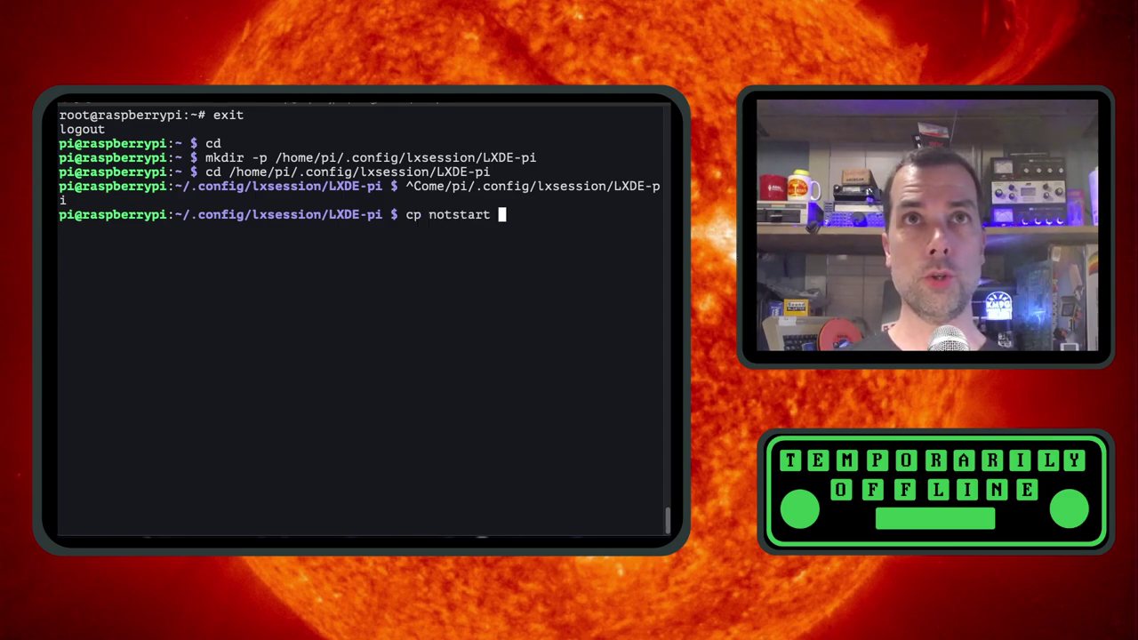
pyautogui.write('auto')
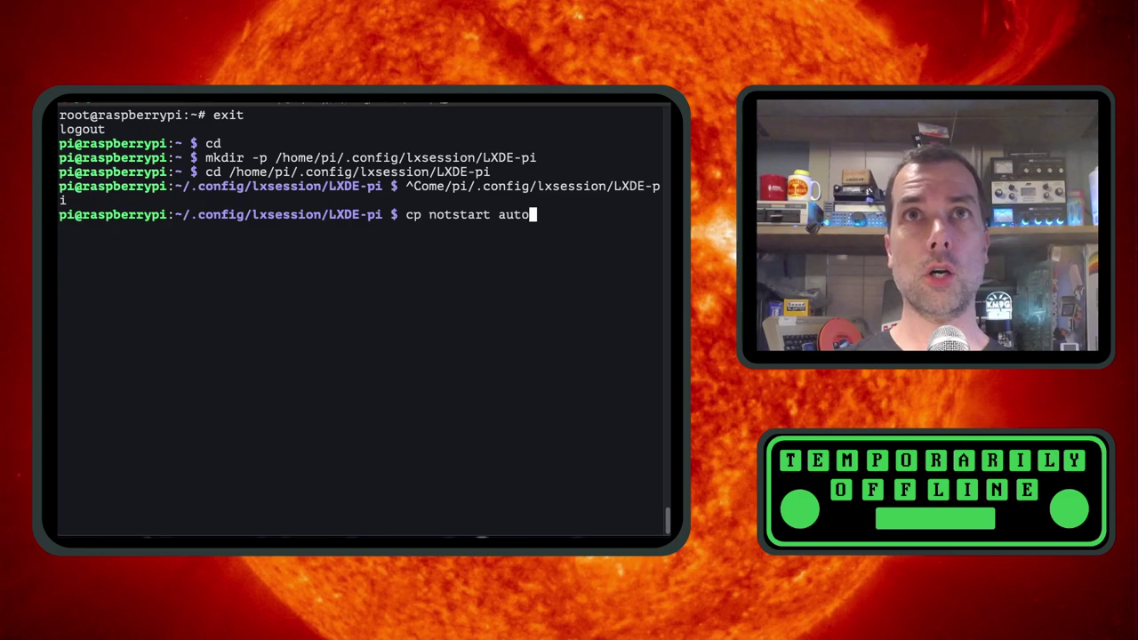
pyautogui.write('start')
pyautogui.press('Return')
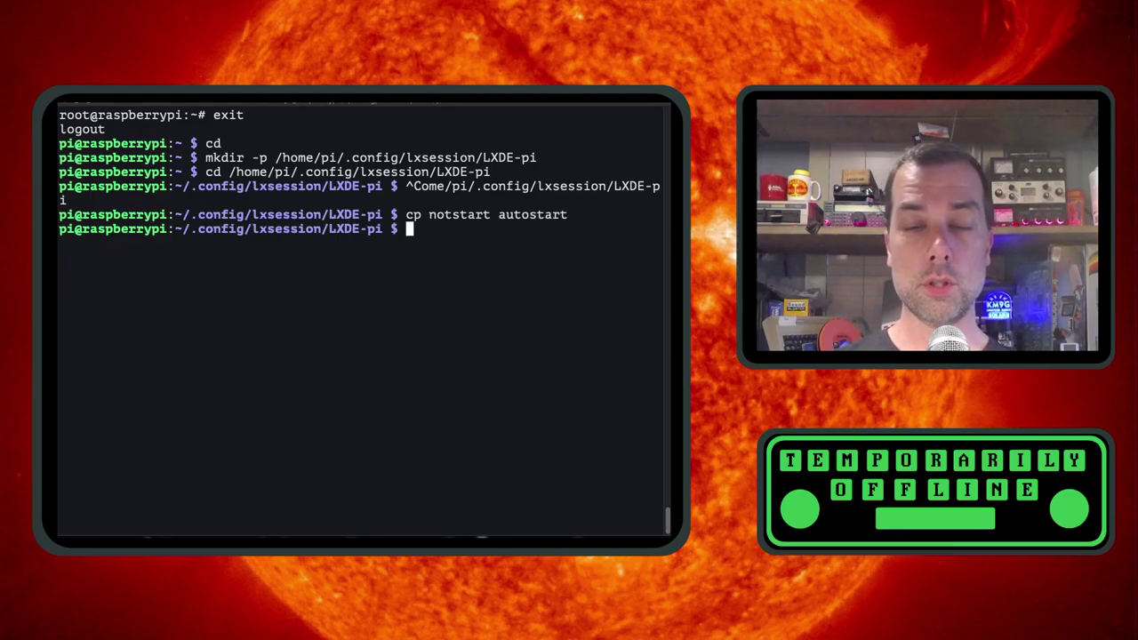
pyautogui.write('joe autostart')
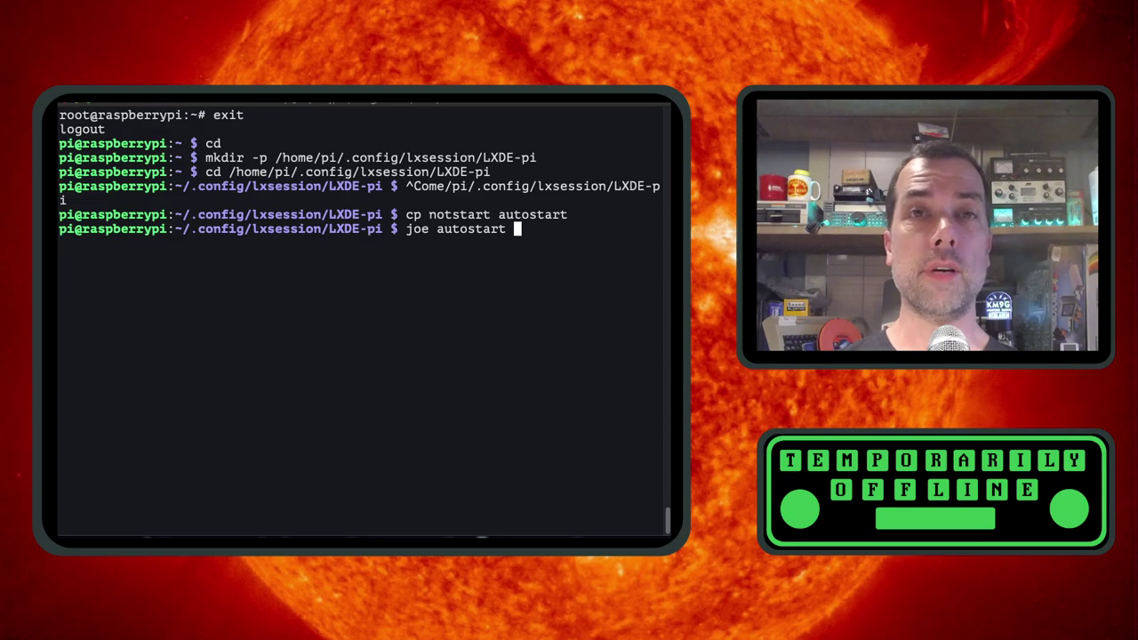
pyautogui.press('Return')
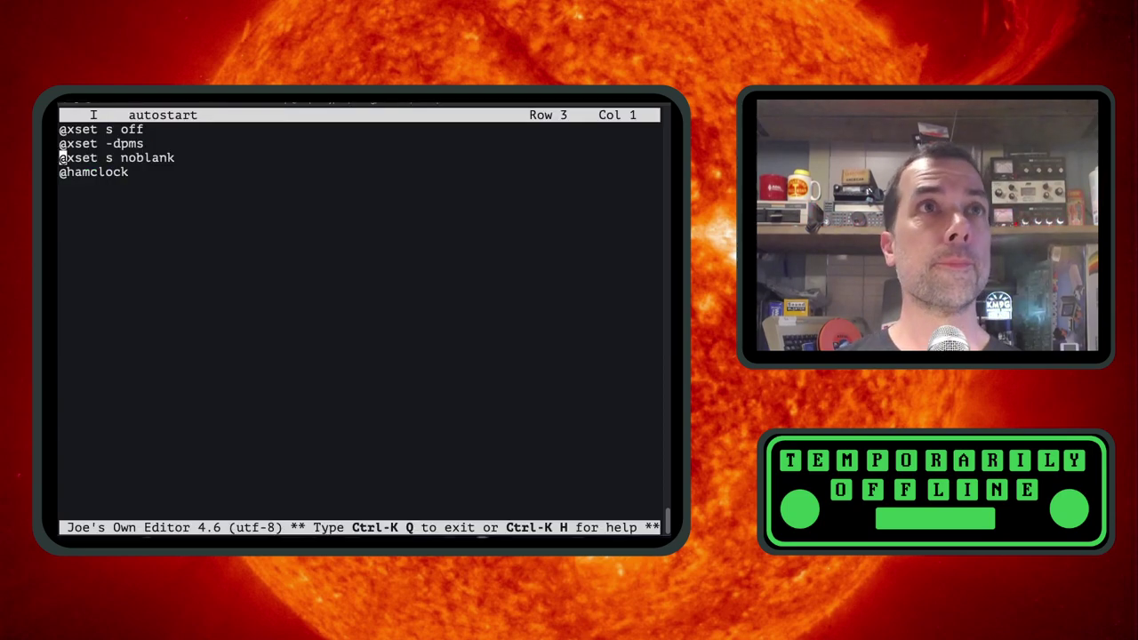
pyautogui.press('Up')
pyautogui.press('Up')
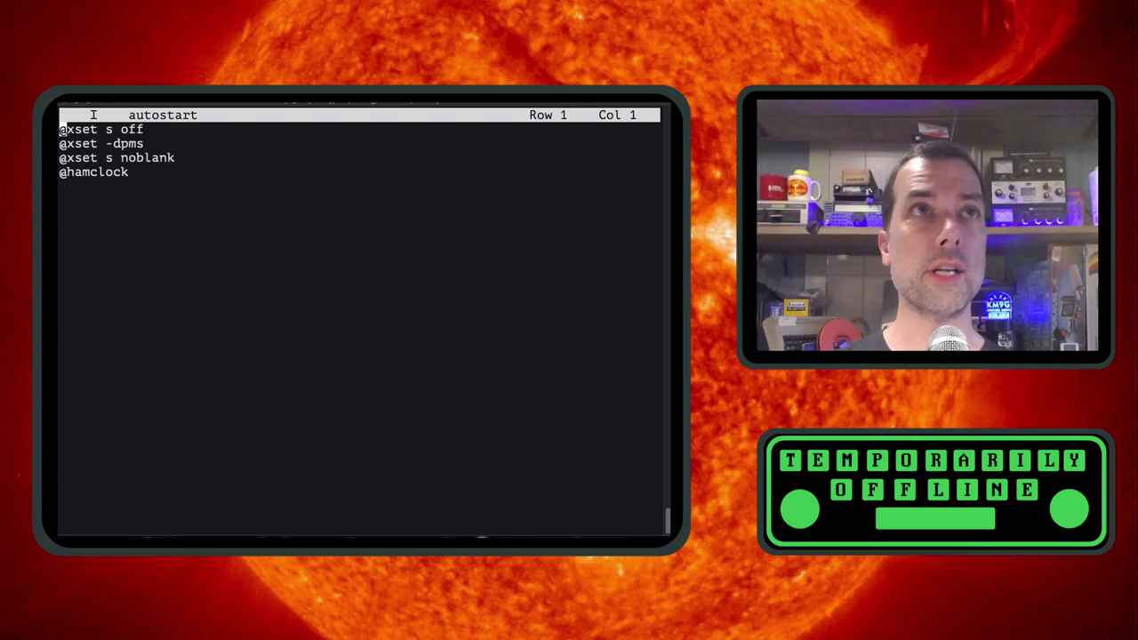
pyautogui.press('Down')
pyautogui.press('Down')
pyautogui.press('Down')
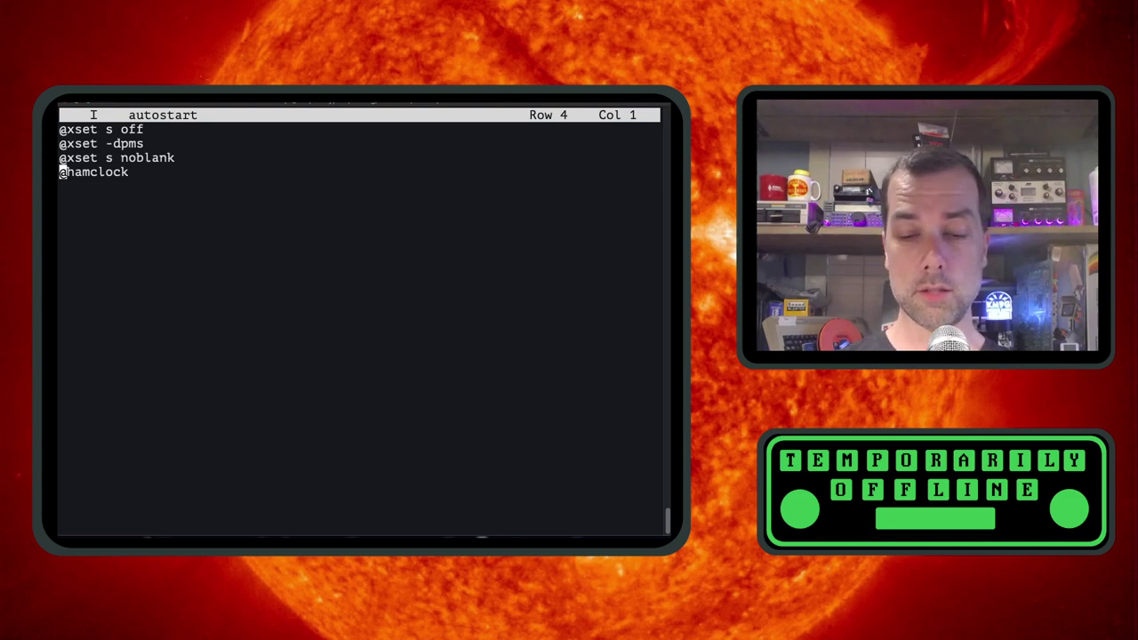
pyautogui.press('Escape')
pyautogui.hotkey('shift', 'z')
pyautogui.hotkey('shift', 'z')
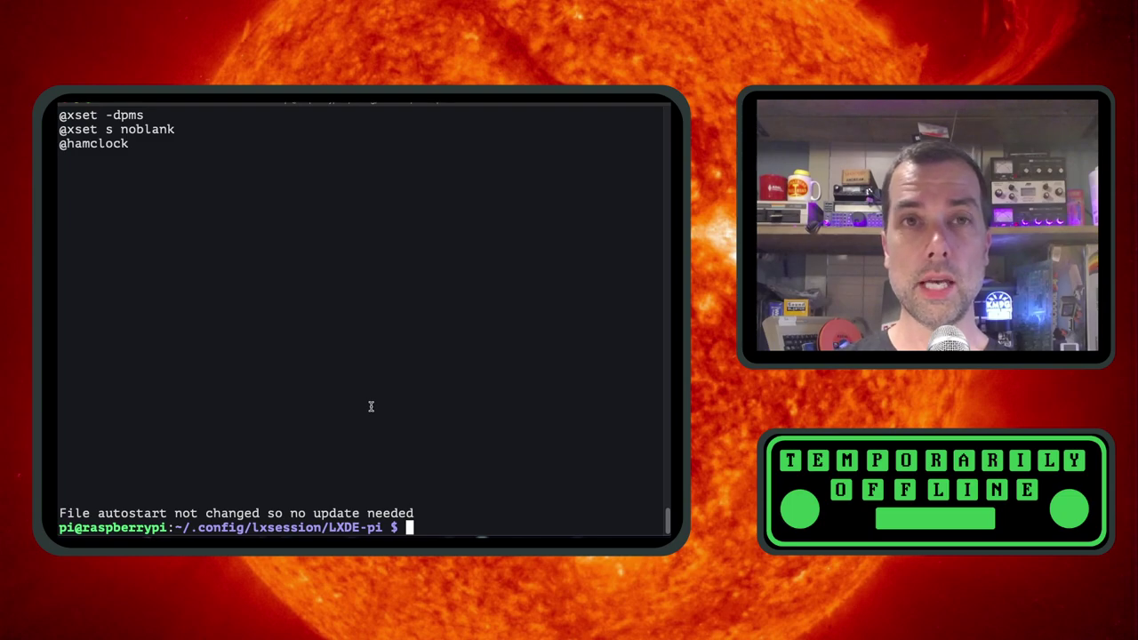
# Step: Open /etc/rc.local with sudo joe and check the led0 and led1 brightness 0 lines above exit 0
pyautogui.write('su')
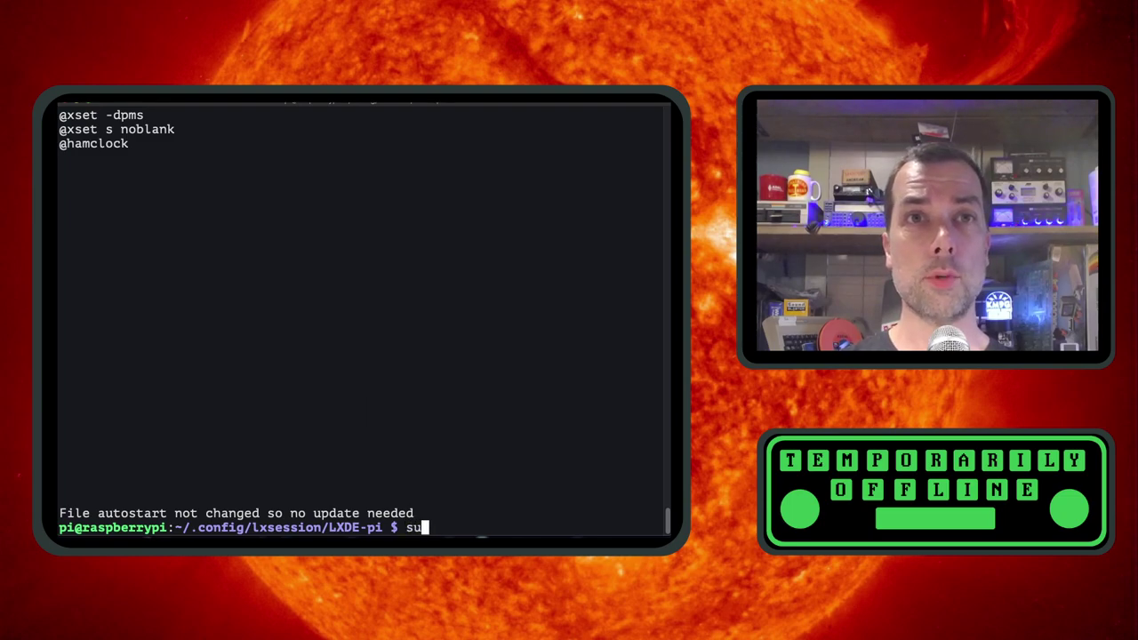
pyautogui.write('do joe ')
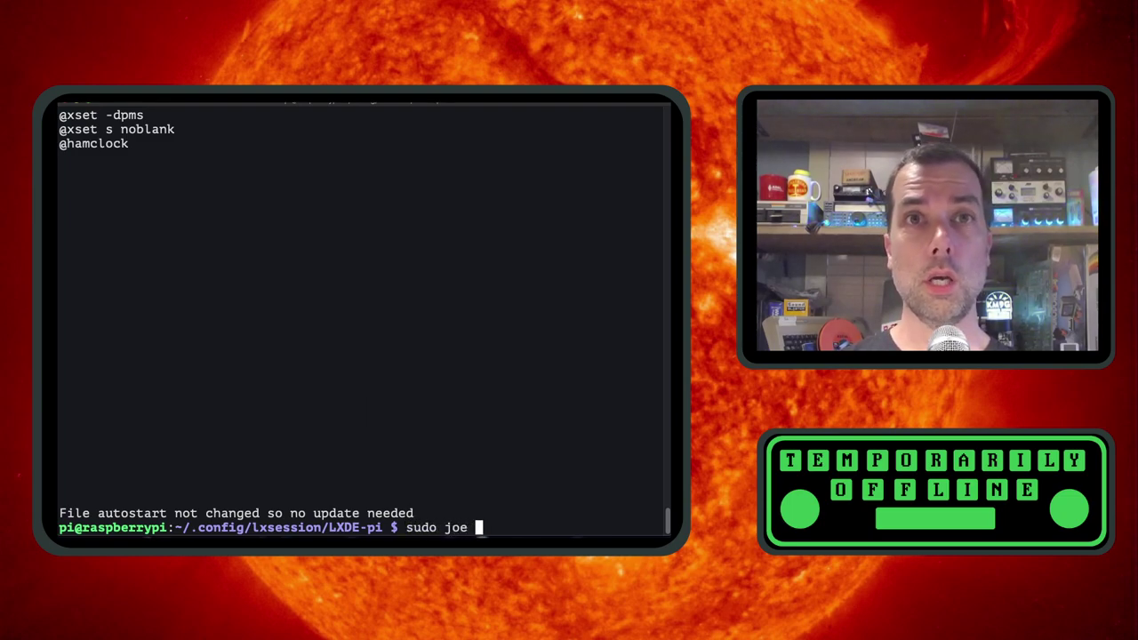
pyautogui.write('/etc')
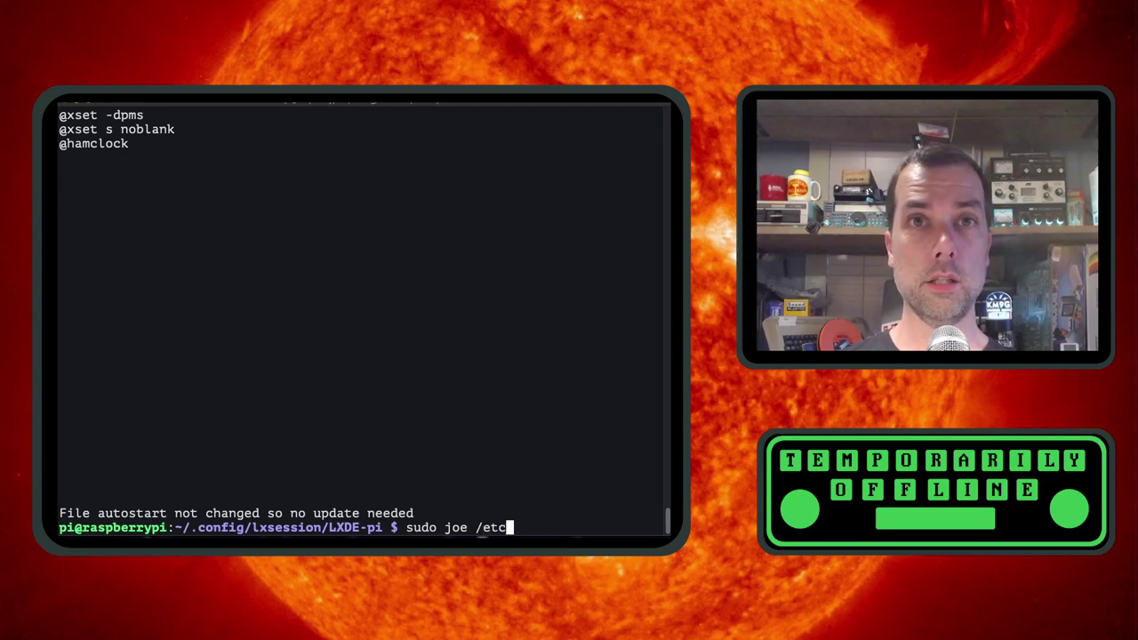
pyautogui.write('/rc.local')
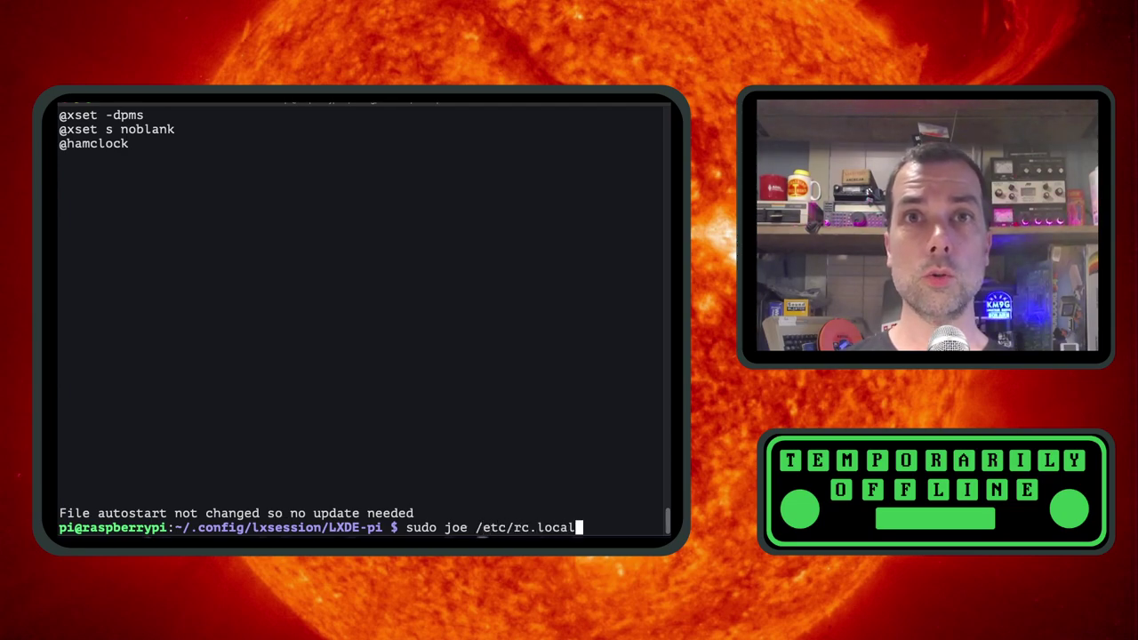
pyautogui.press('Return')
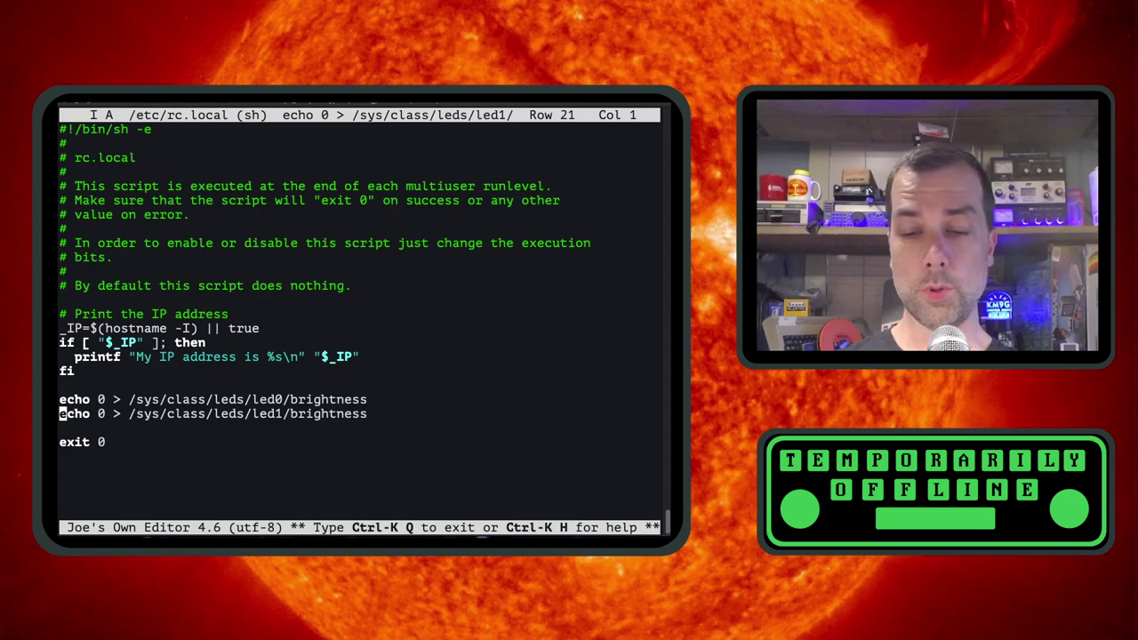
pyautogui.press('Up')
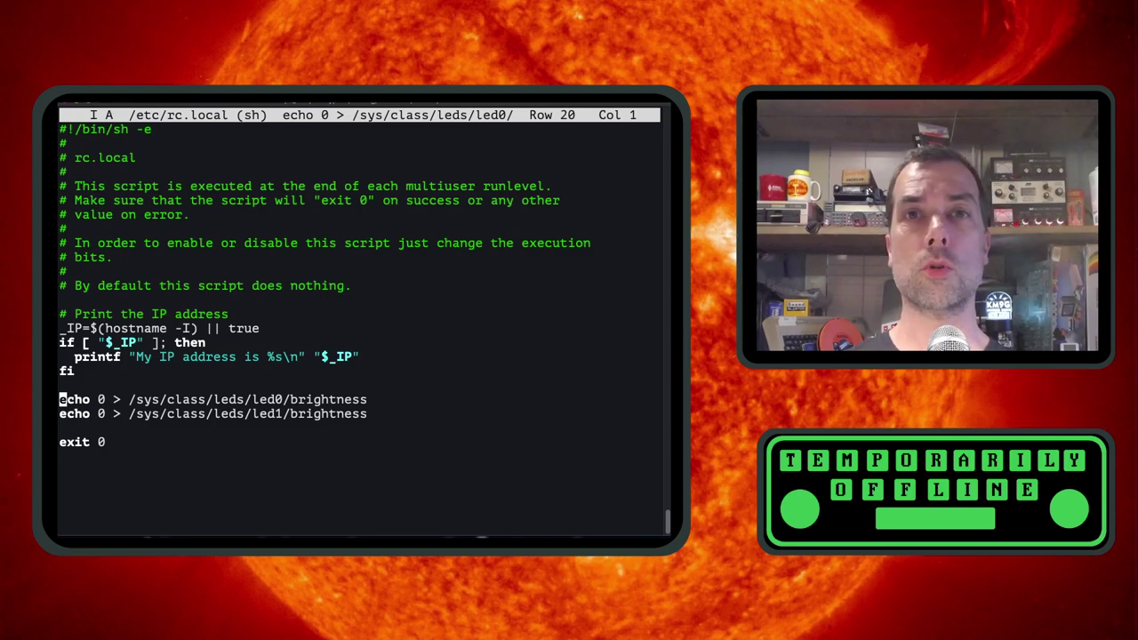
pyautogui.press('Down')
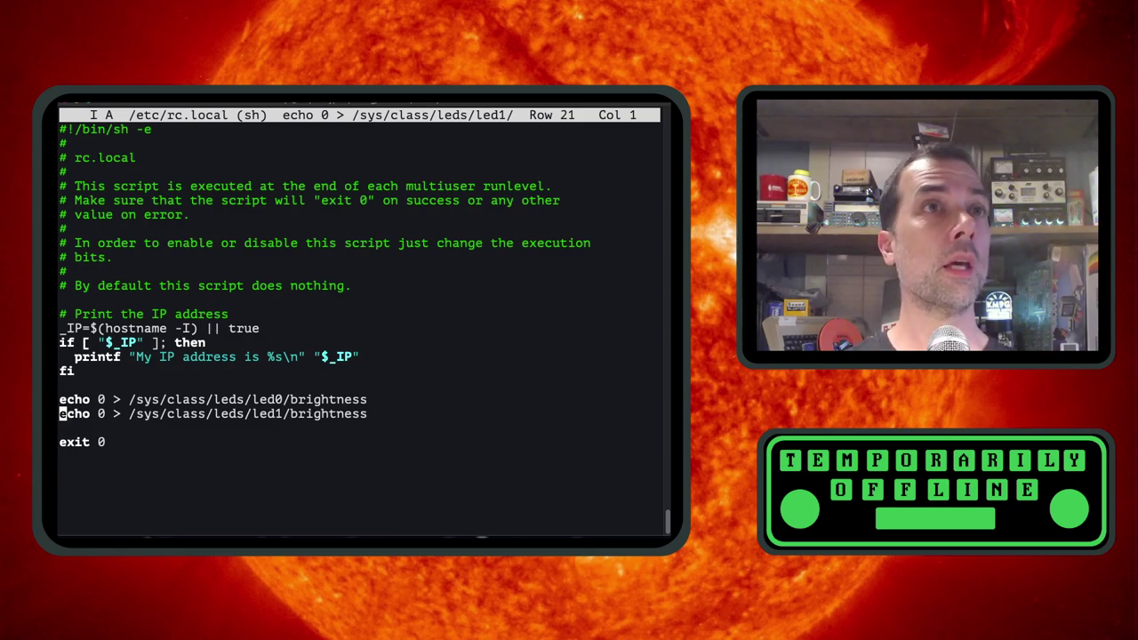
pyautogui.press('Up')
pyautogui.press('Right')
pyautogui.press('Right')
pyautogui.press('Right')
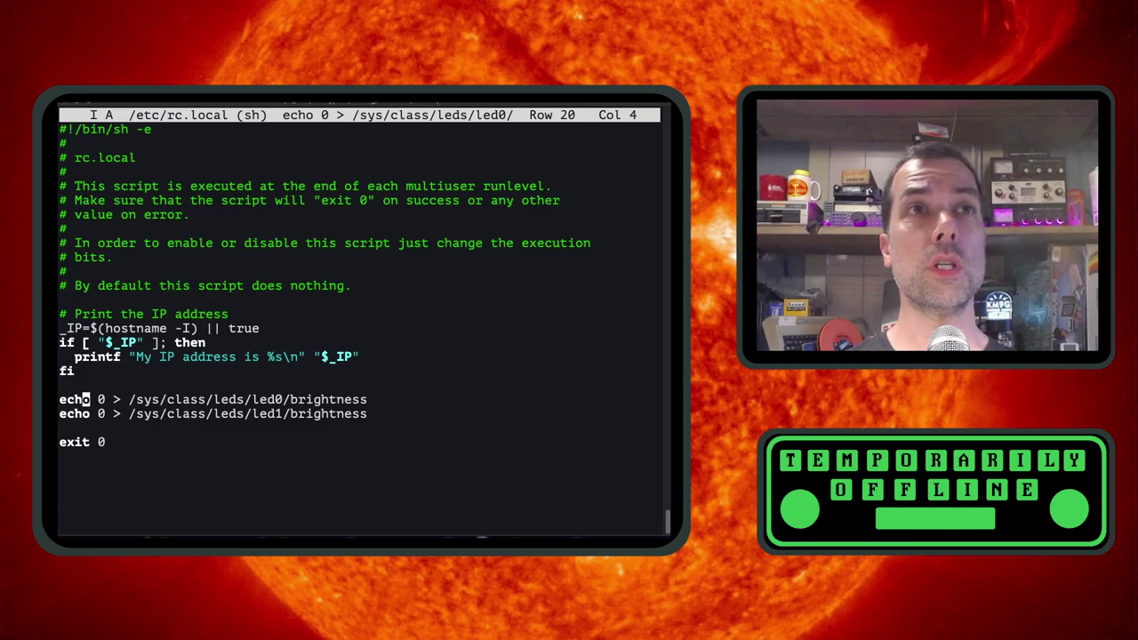
pyautogui.press('Right')
pyautogui.press('Right')
pyautogui.press('Right')
pyautogui.press('Right')
pyautogui.press('Right')
pyautogui.press('Right')
pyautogui.press('Right')
pyautogui.press('Right')
pyautogui.press('Right')
pyautogui.press('Right')
pyautogui.press('Right')
pyautogui.press('Right')
pyautogui.press('Right')
pyautogui.press('Right')
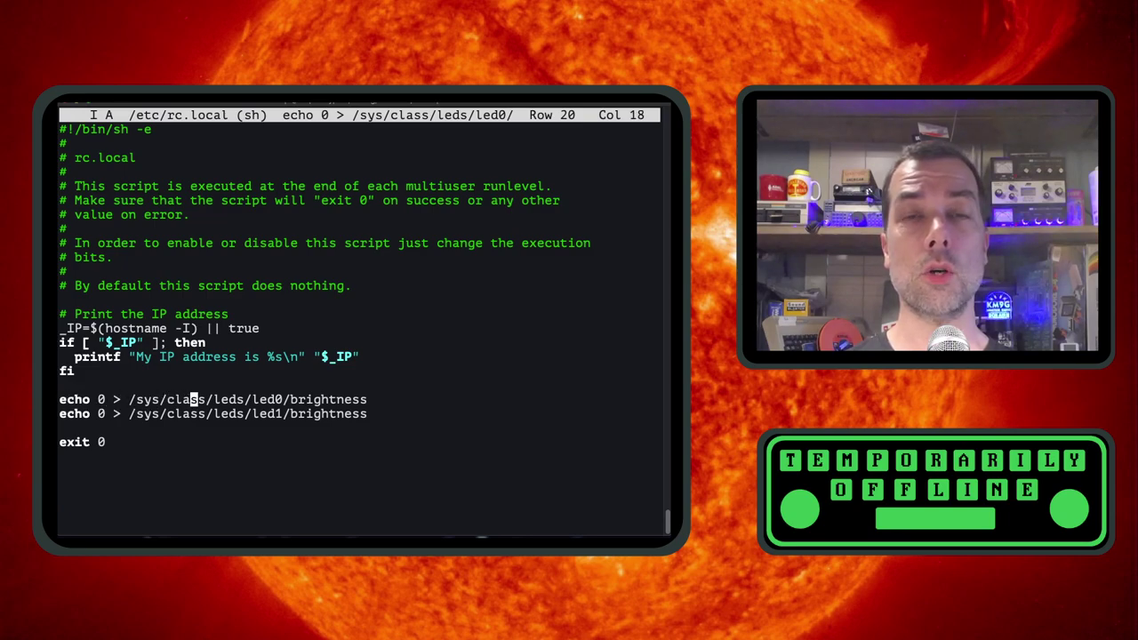
pyautogui.press('Right')
pyautogui.press('Right')
pyautogui.press('Right')
pyautogui.press('Right')
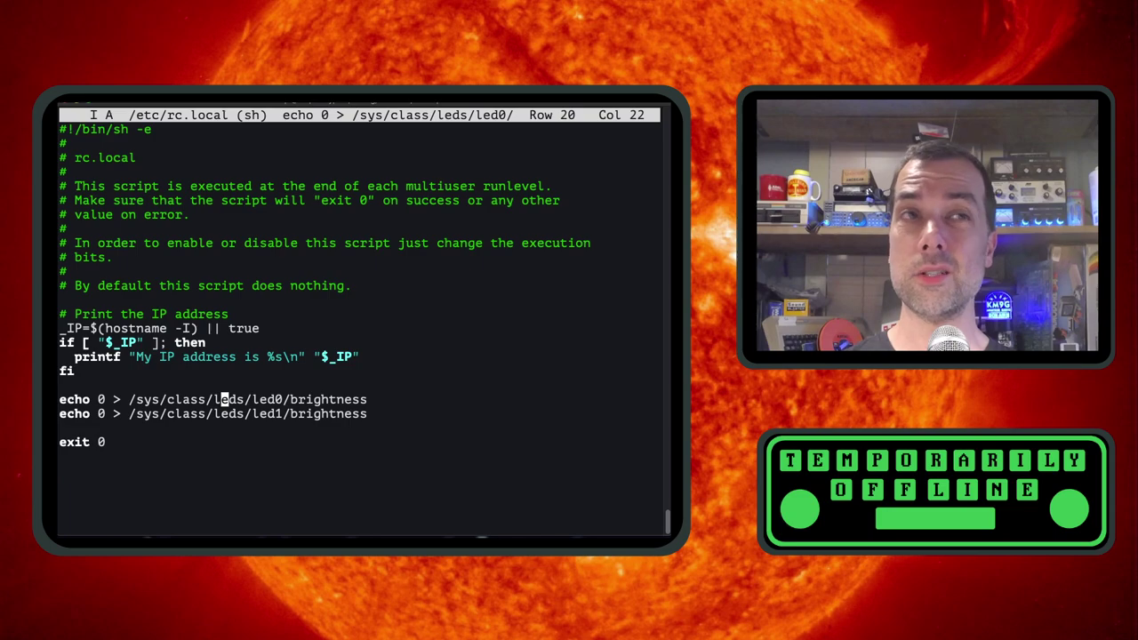
pyautogui.press('Down')
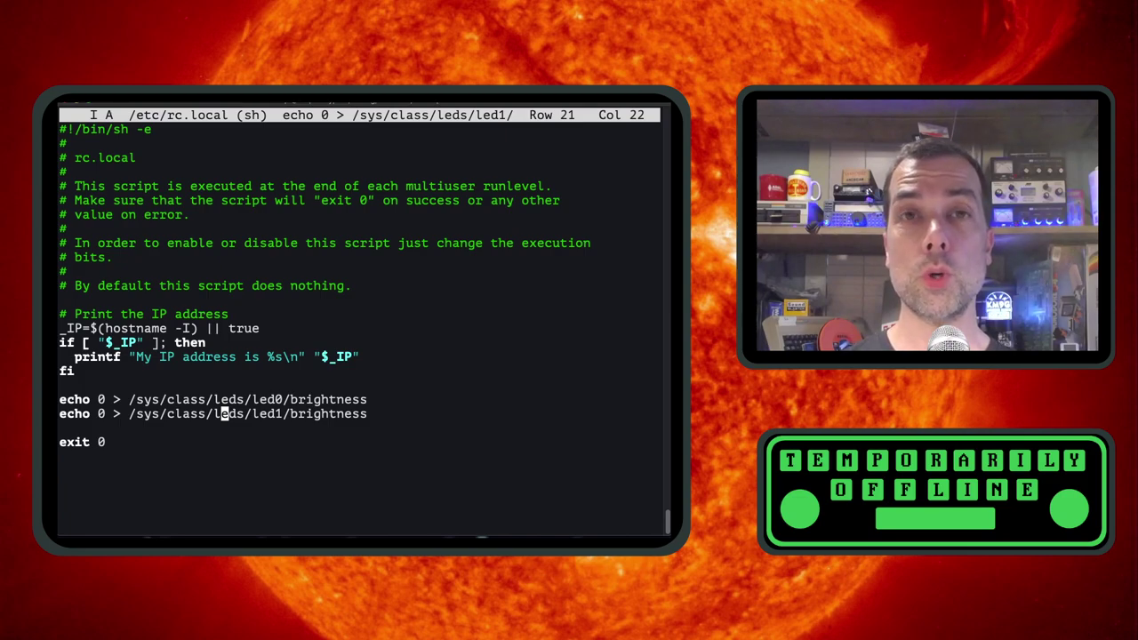
pyautogui.press('Down')
pyautogui.press('Down')
pyautogui.press('Down')
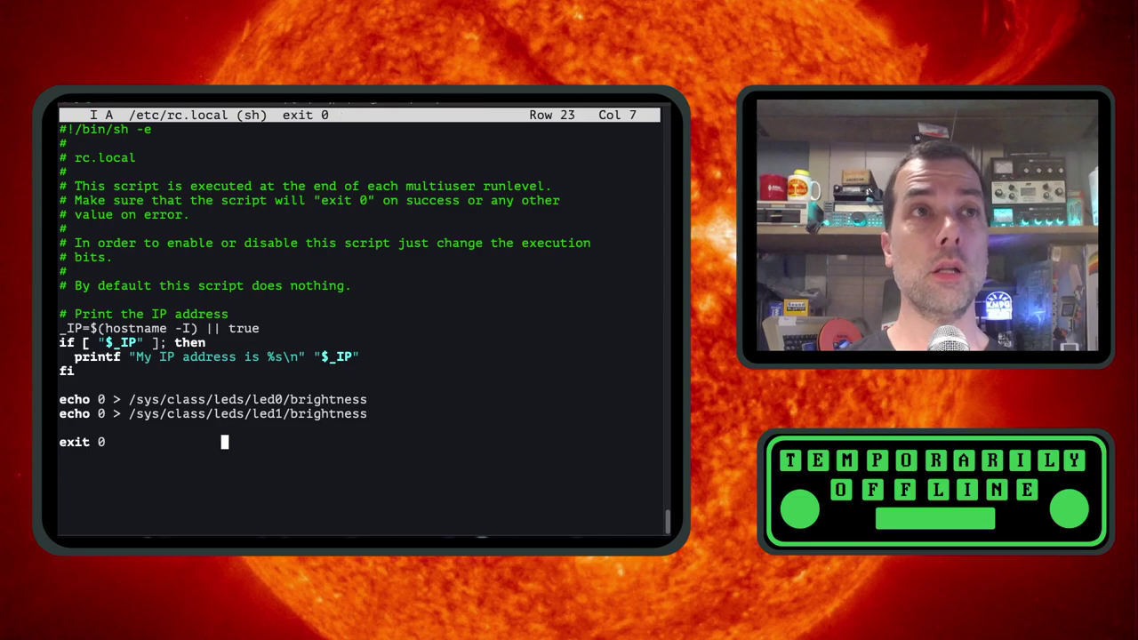
pyautogui.press('Up')
pyautogui.press('Home')
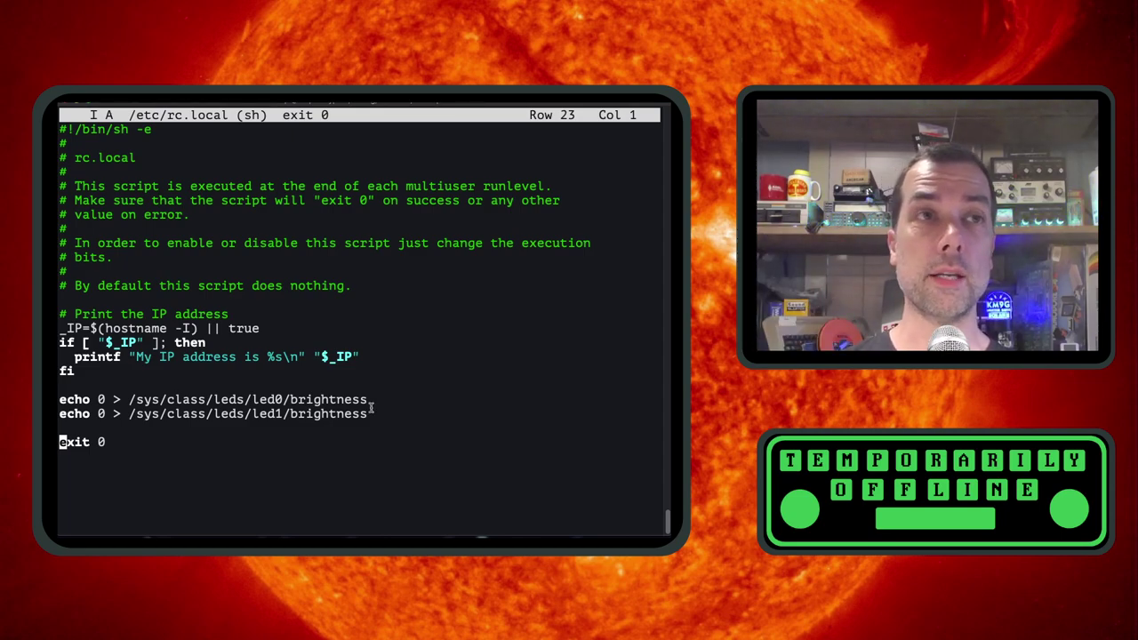
pyautogui.press('End')
# Step: Type a joke echo line below exit 0, trim it, then save /etc/rc.local and exit
pyautogui.press('Return')
pyautogui.press('Return')
pyautogui.write('echo ')
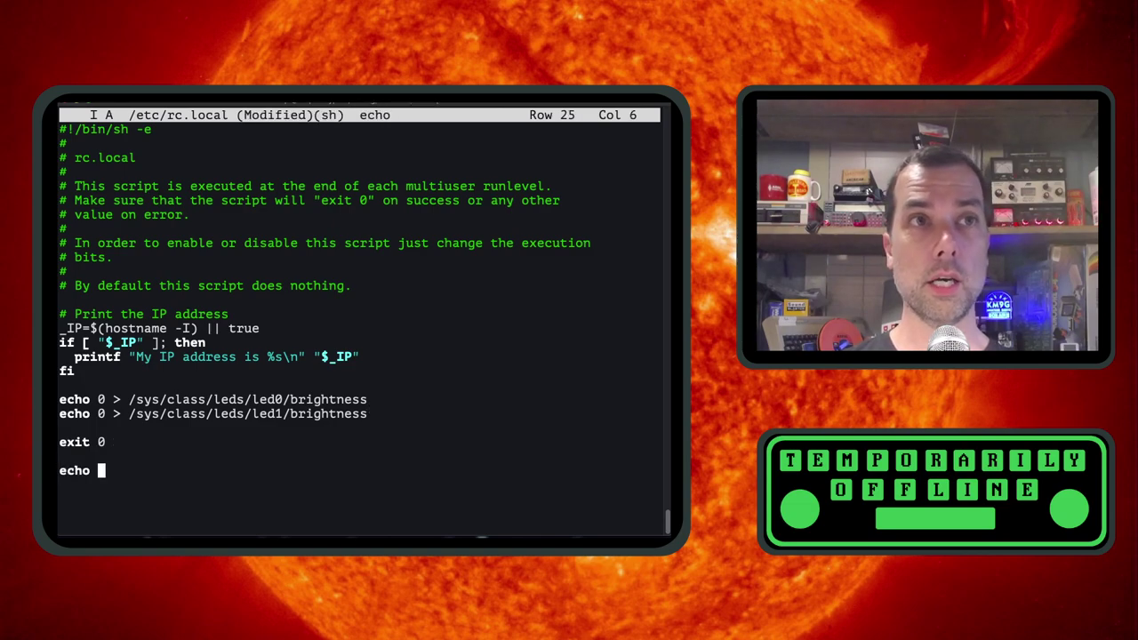
pyautogui.write('"')
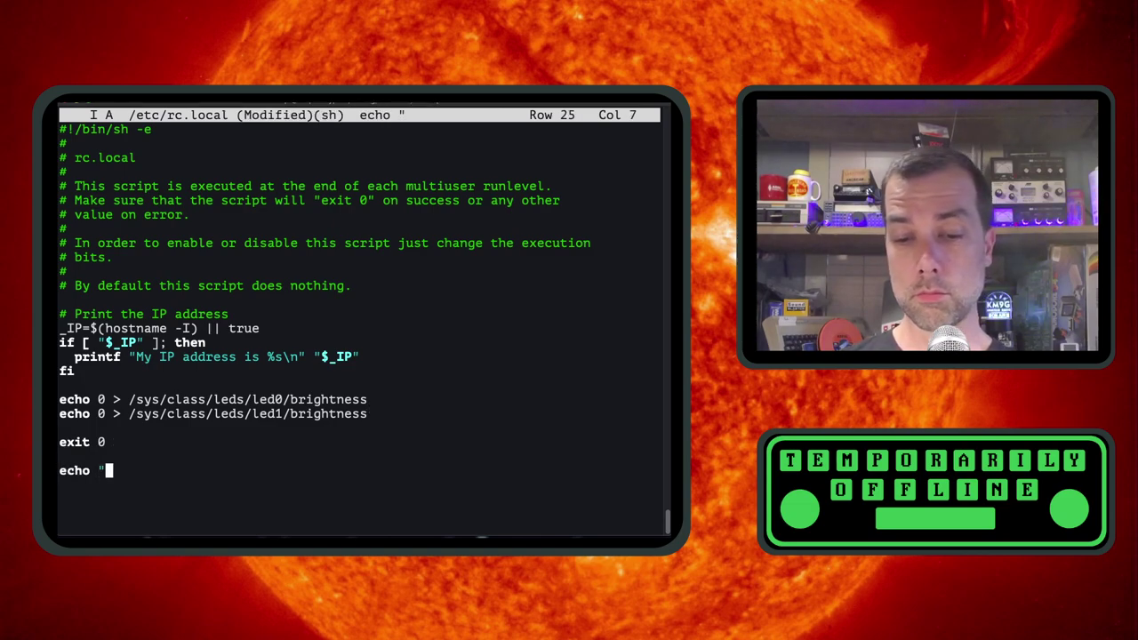
pyautogui.write('Subsvcri')
pyautogui.press('BackSpace')
pyautogui.press('BackSpace')
pyautogui.press('BackSpace')
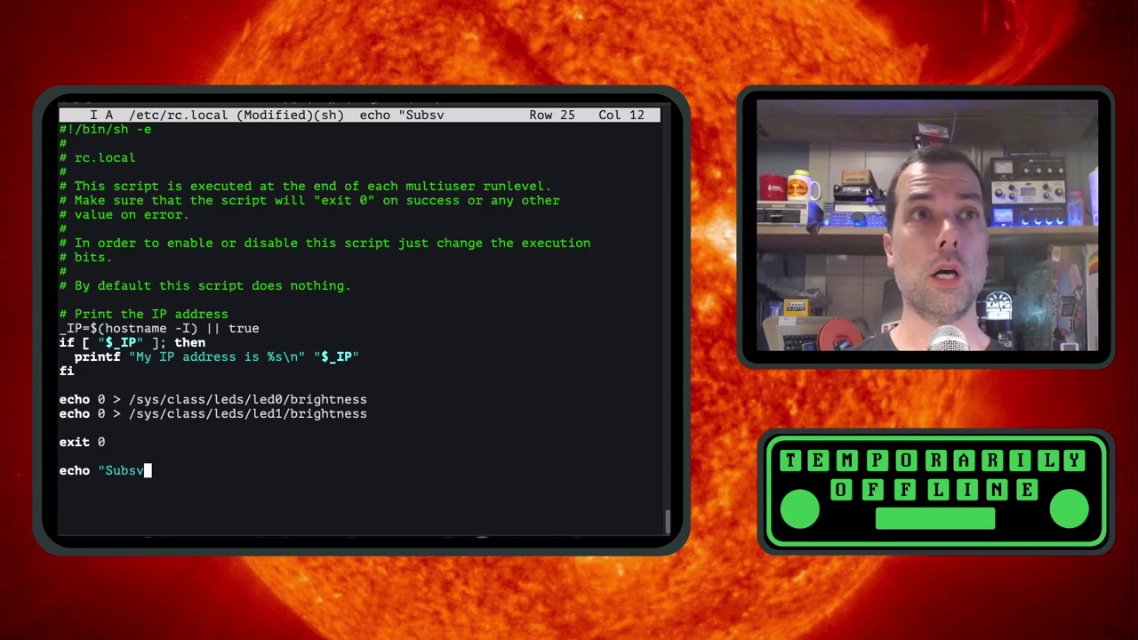
pyautogui.press('BackSpace')
pyautogui.write('cibe ')
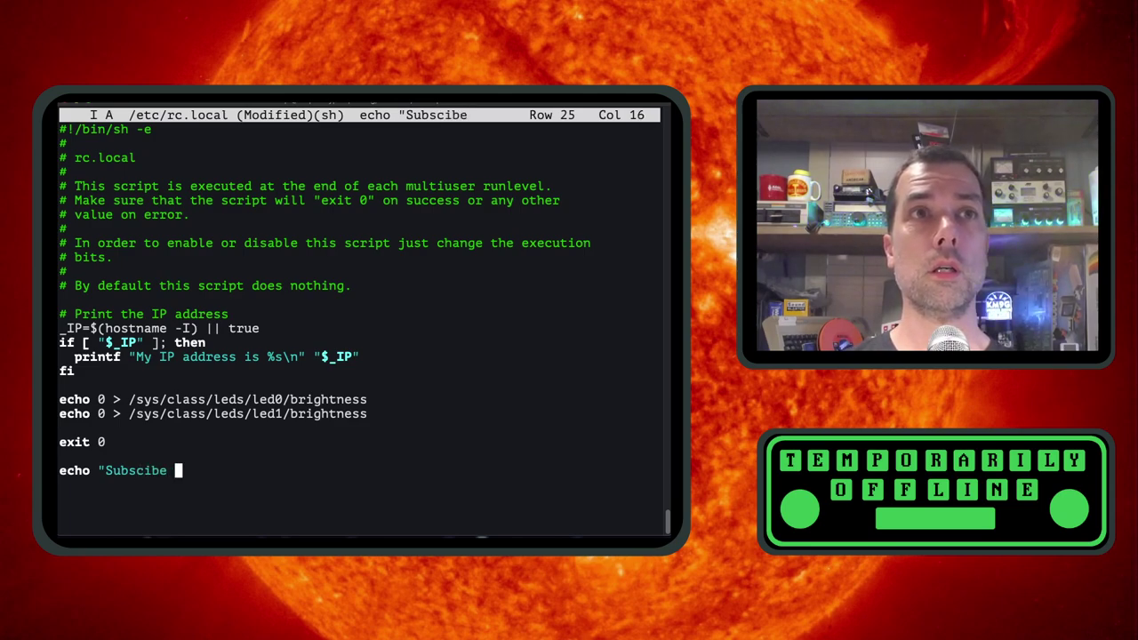
pyautogui.write('to TO"')
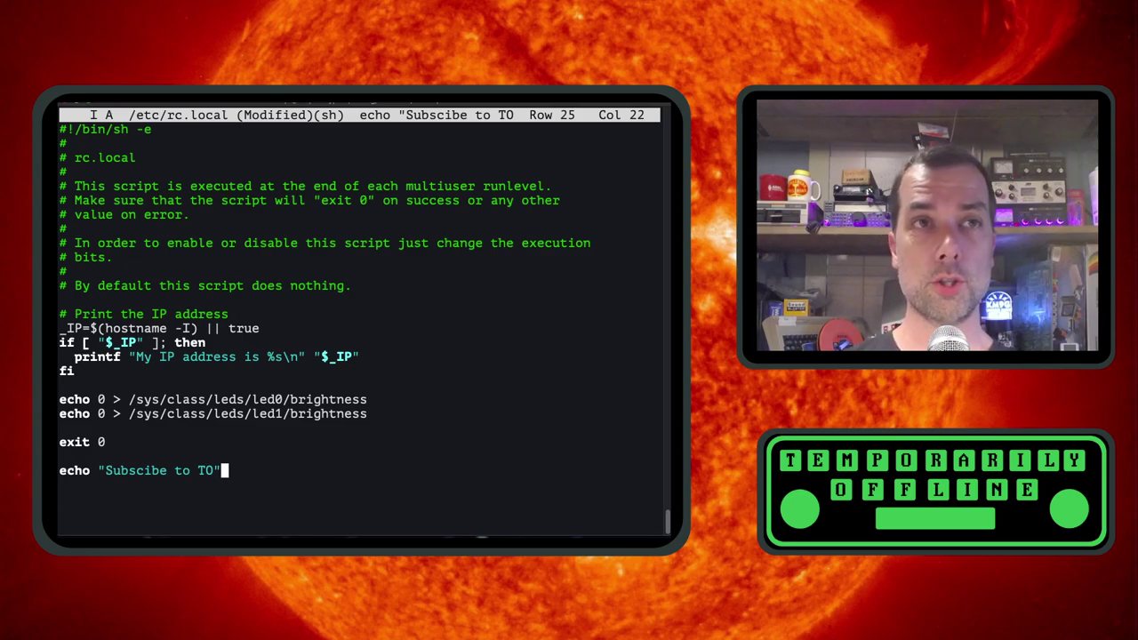
pyautogui.press('BackSpace')
pyautogui.press('BackSpace')
pyautogui.press('BackSpace')
pyautogui.press('BackSpace')
pyautogui.press('BackSpace')
pyautogui.press('BackSpace')
pyautogui.press('BackSpace')
pyautogui.press('BackSpace')
pyautogui.press('BackSpace')
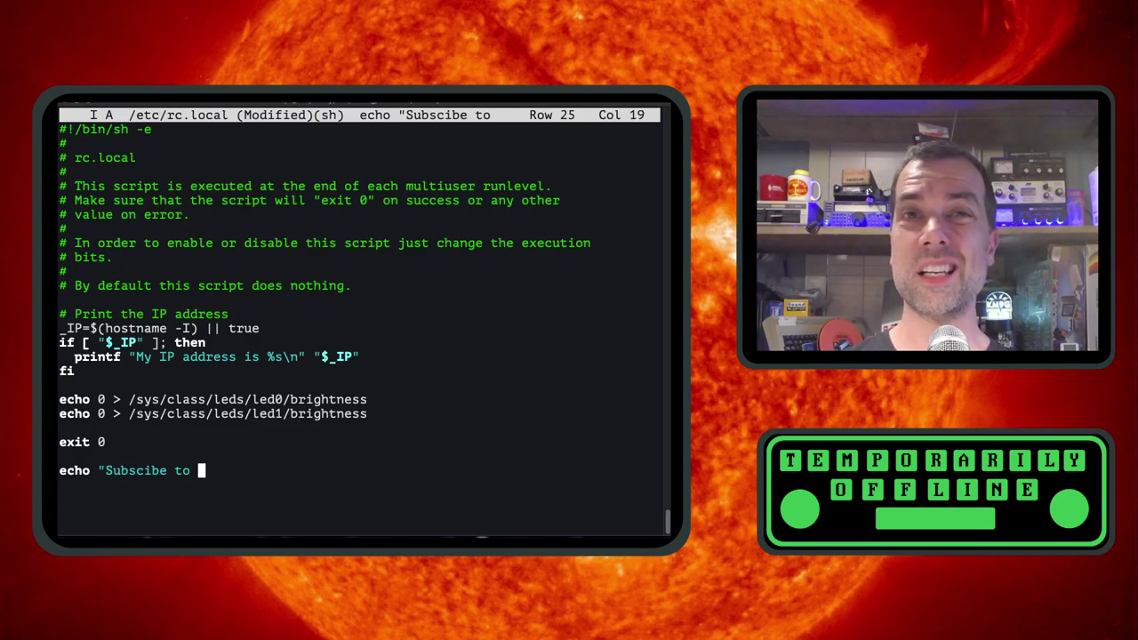
pyautogui.press('BackSpace')
pyautogui.press('BackSpace')
pyautogui.press('BackSpace')
pyautogui.press('BackSpace')
pyautogui.press('BackSpace')
pyautogui.press('BackSpace')
pyautogui.press('BackSpace')
pyautogui.press('BackSpace')
pyautogui.press('BackSpace')
pyautogui.press('BackSpace')
pyautogui.press('BackSpace')
pyautogui.press('BackSpace')
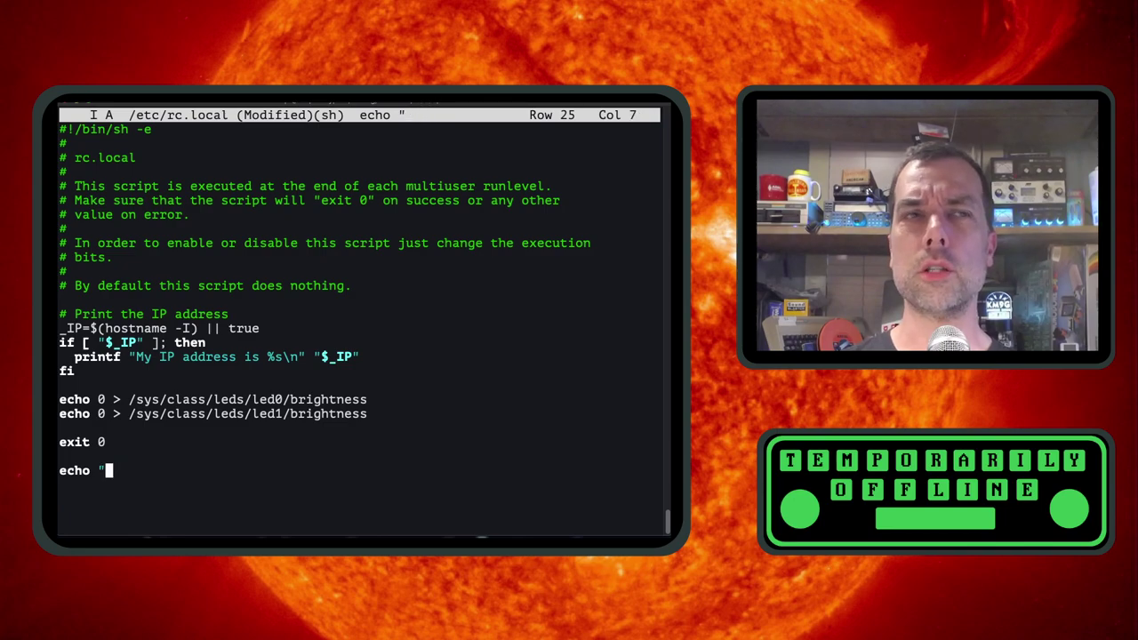
pyautogui.hotkey('ctrl', 'k')
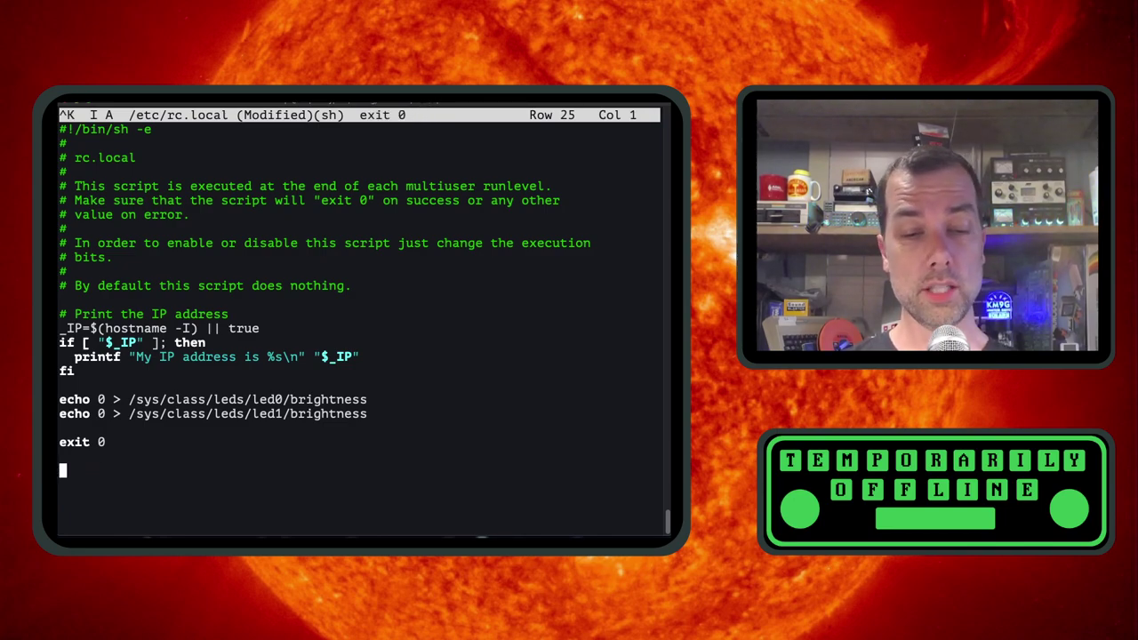
pyautogui.press('x')
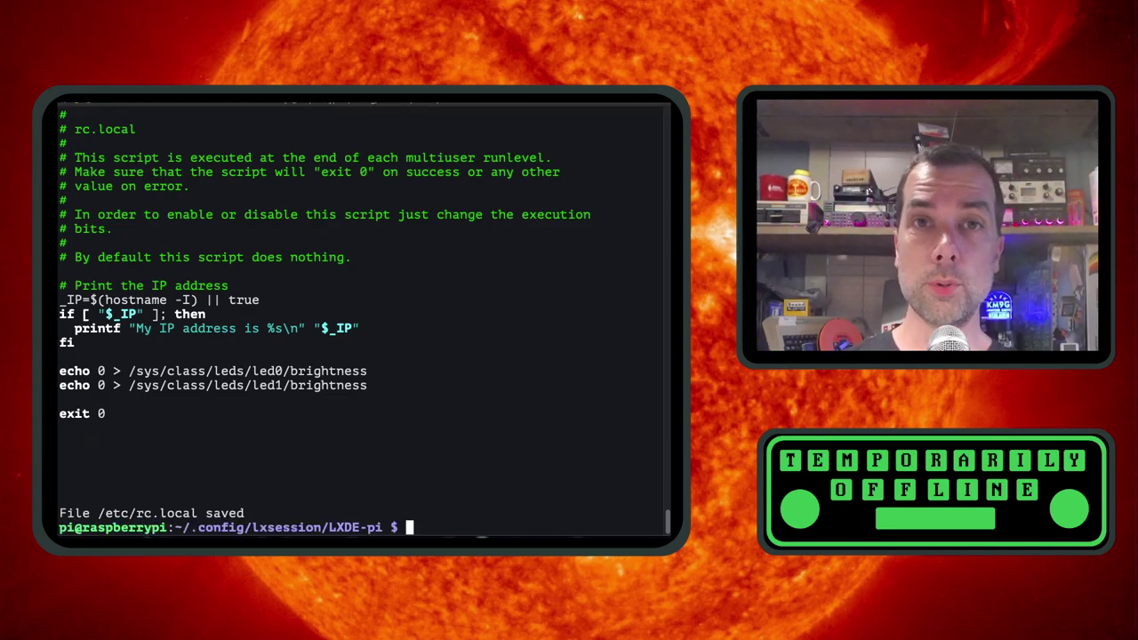